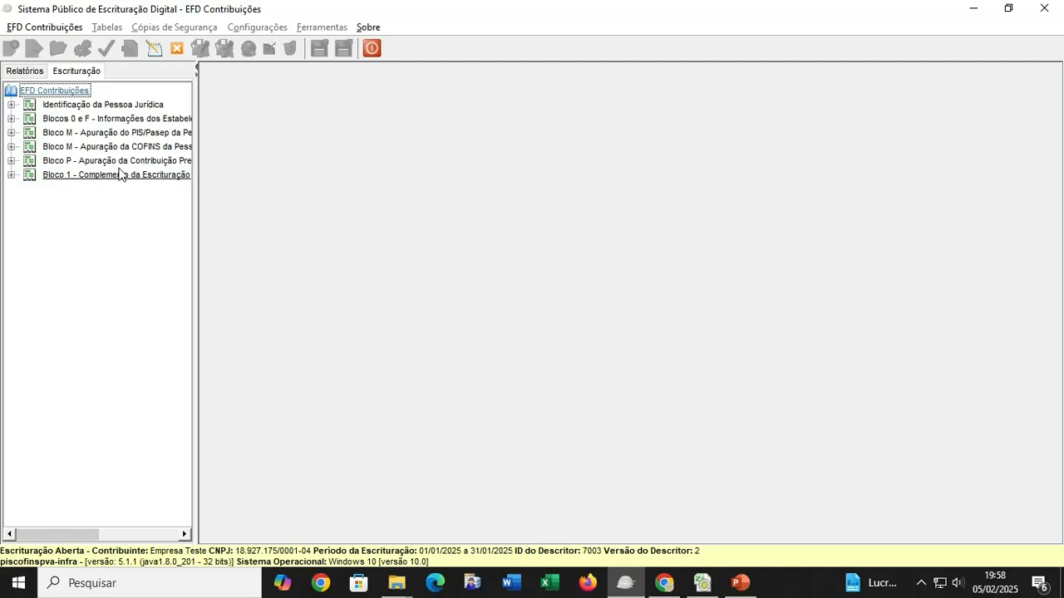
Open register D100 - Aquisição de Serviços de Transportes among the establishment's incoming fiscal documents and put the escrituração in edit mode
double_click(79, 124)
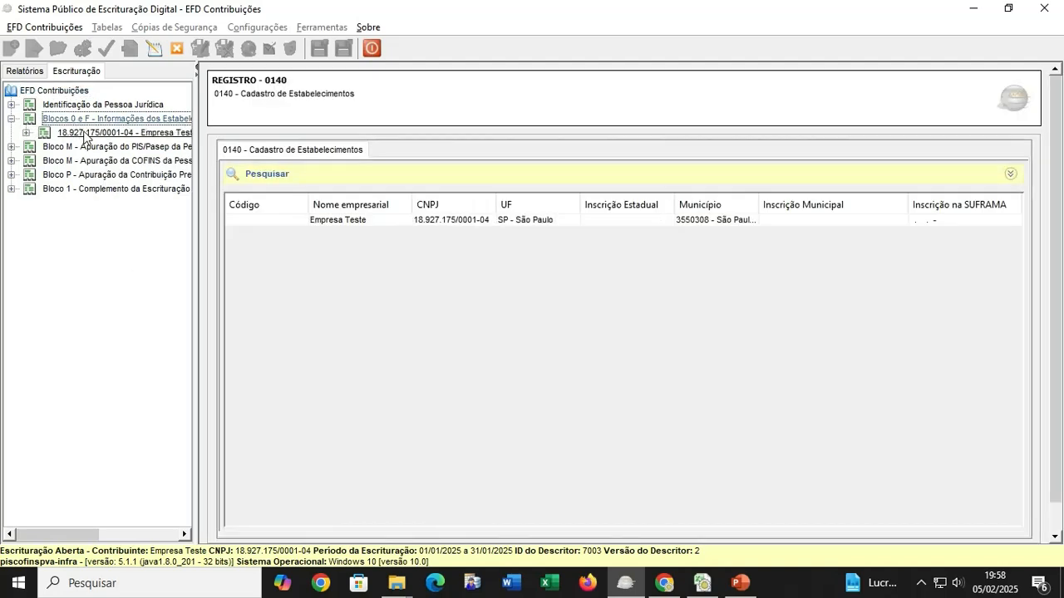
double_click(66, 133)
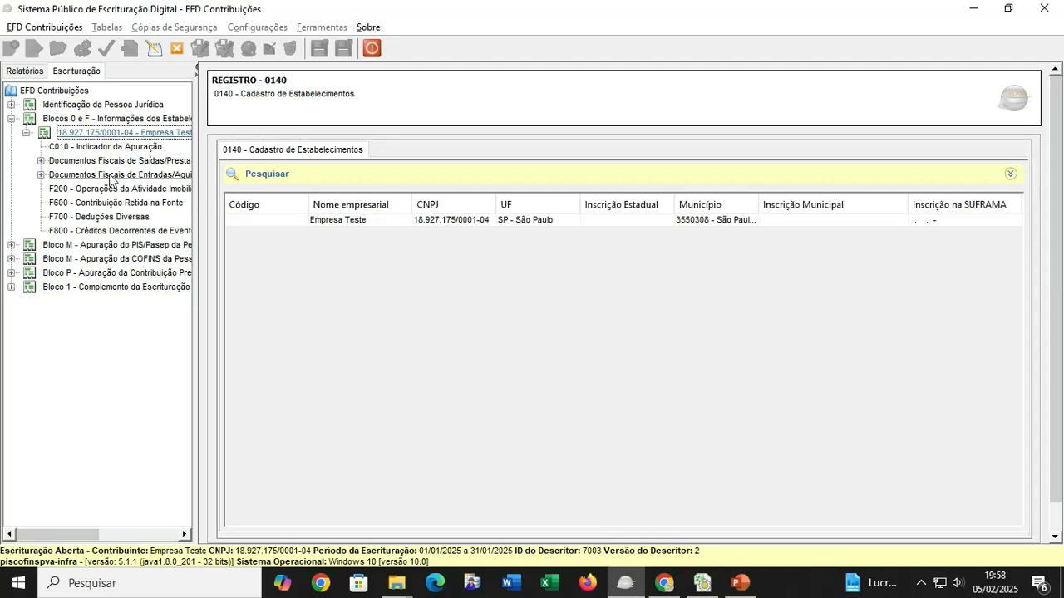
double_click(110, 176)
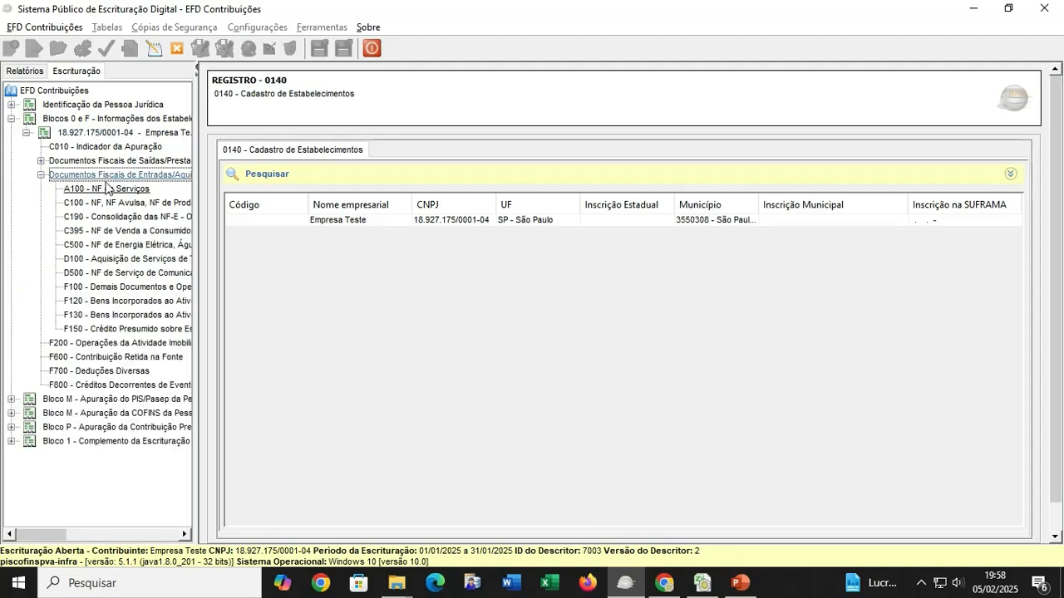
click(106, 259)
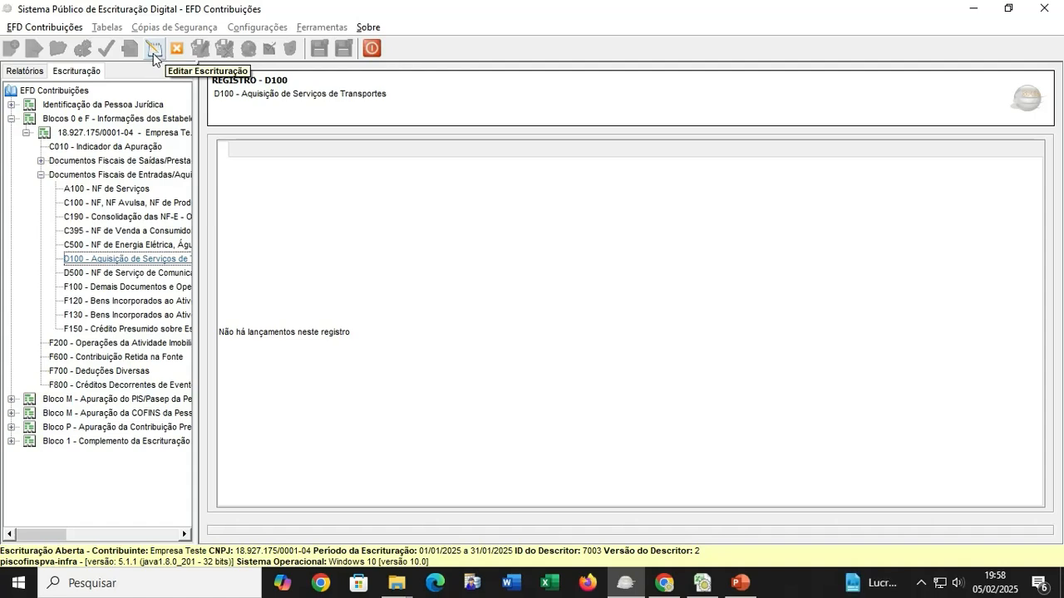
click(154, 52)
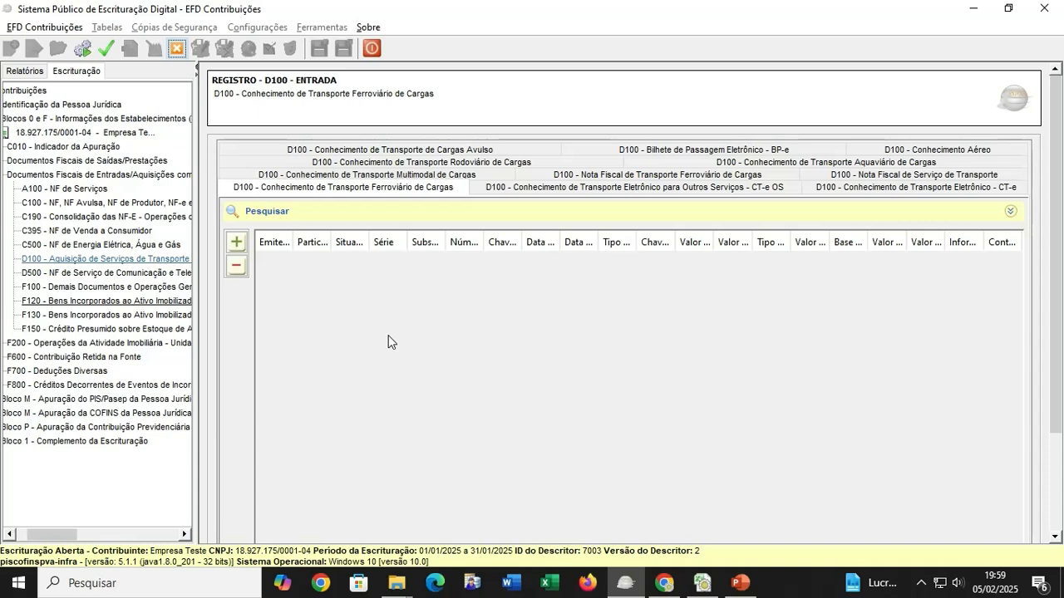
Examine the D100 document types and the blank entry forms for Transporte Rodoviário de Cargas and Transporte Eletrônico - CT-e
click(455, 176)
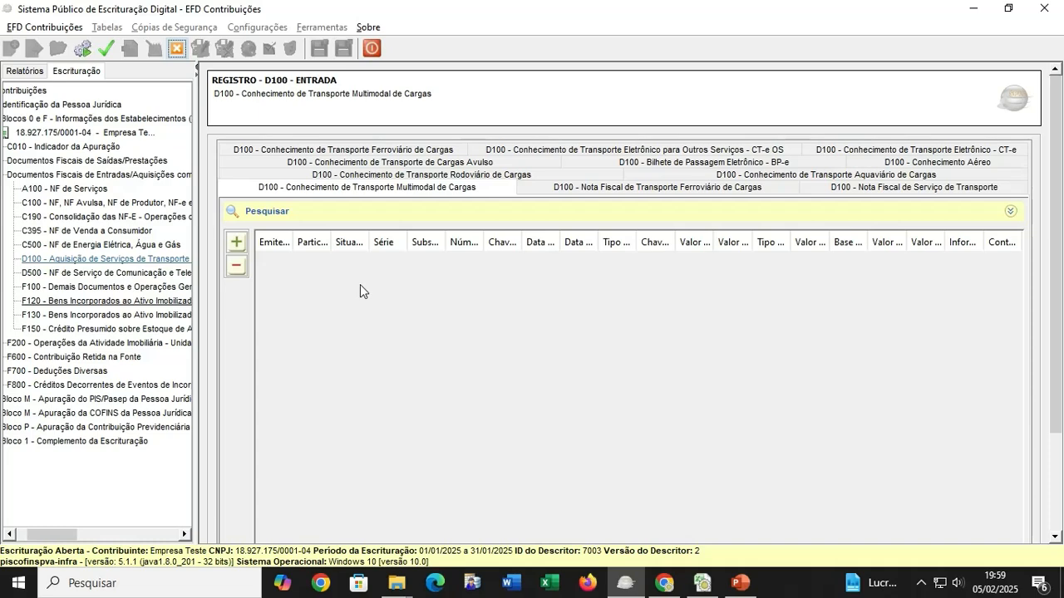
click(427, 176)
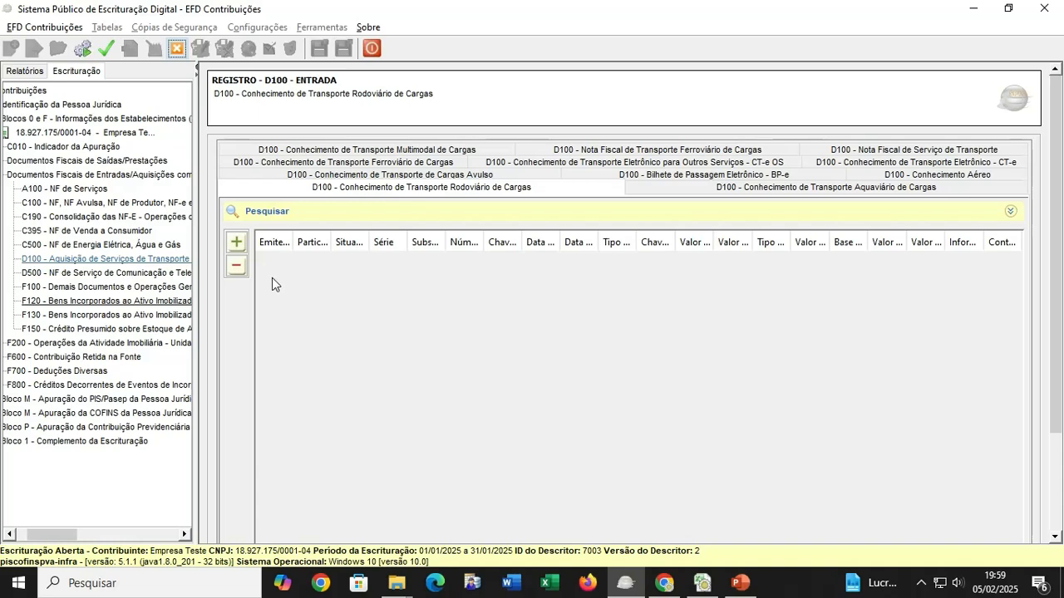
click(242, 247)
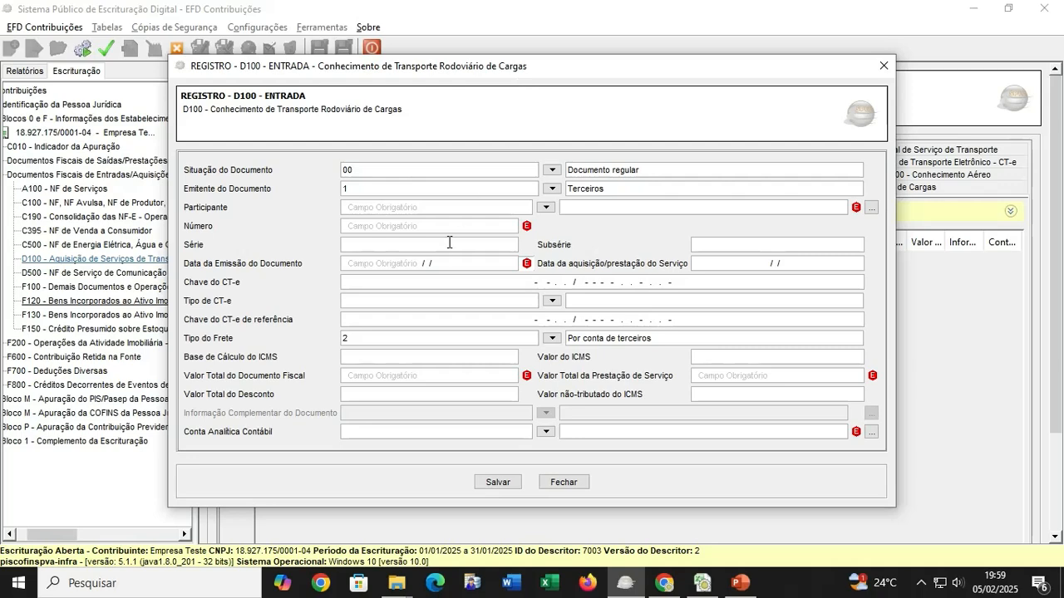
click(563, 482)
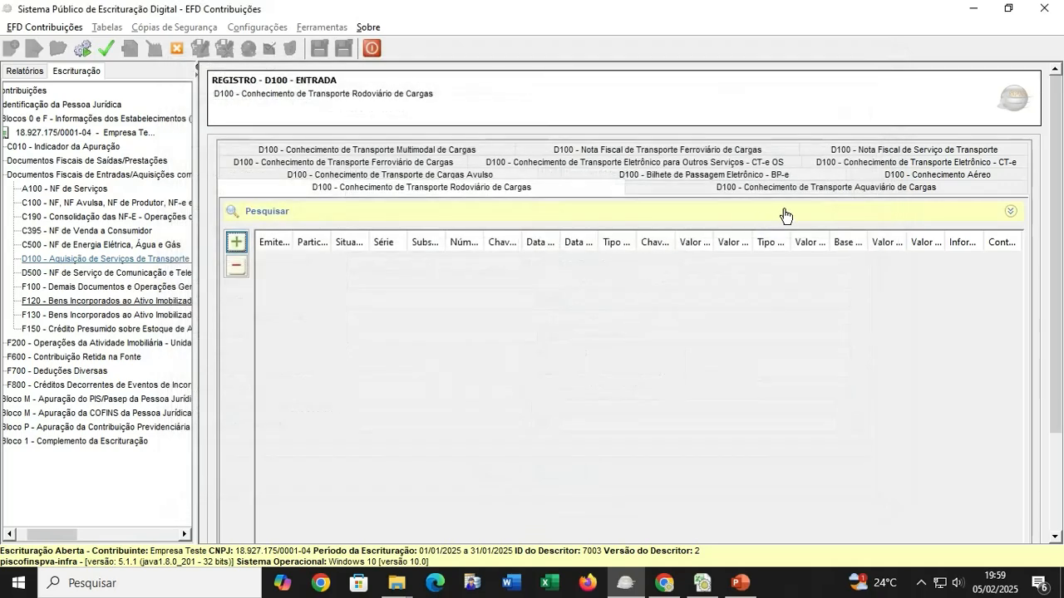
click(882, 165)
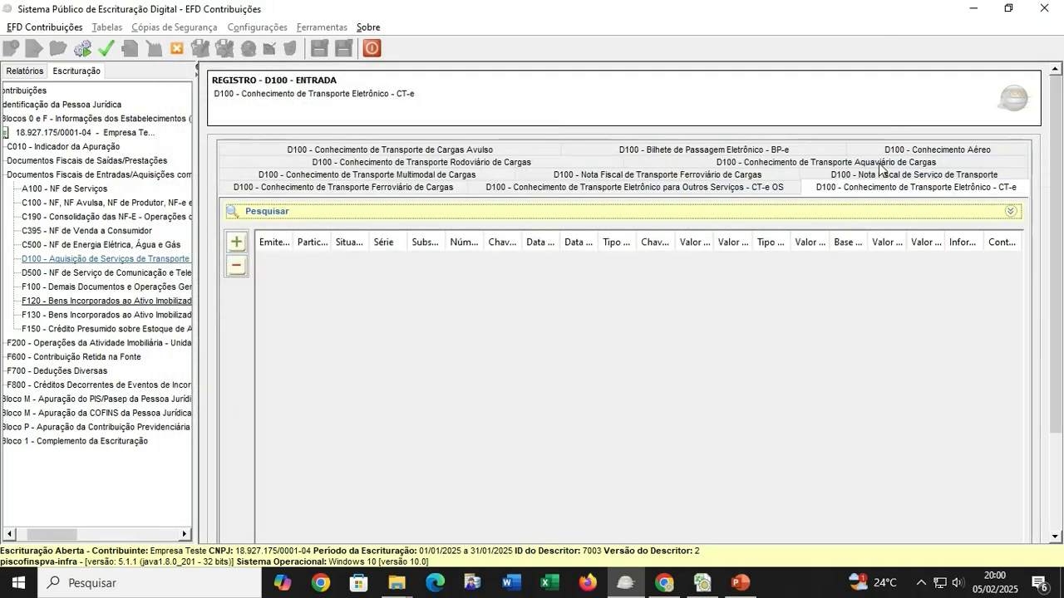
click(237, 242)
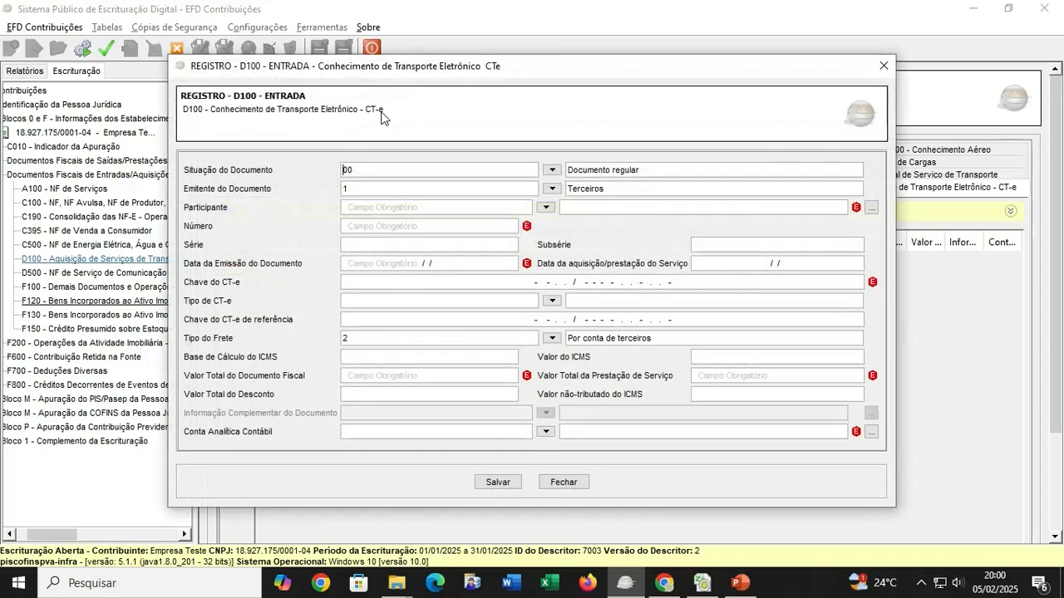
click(561, 482)
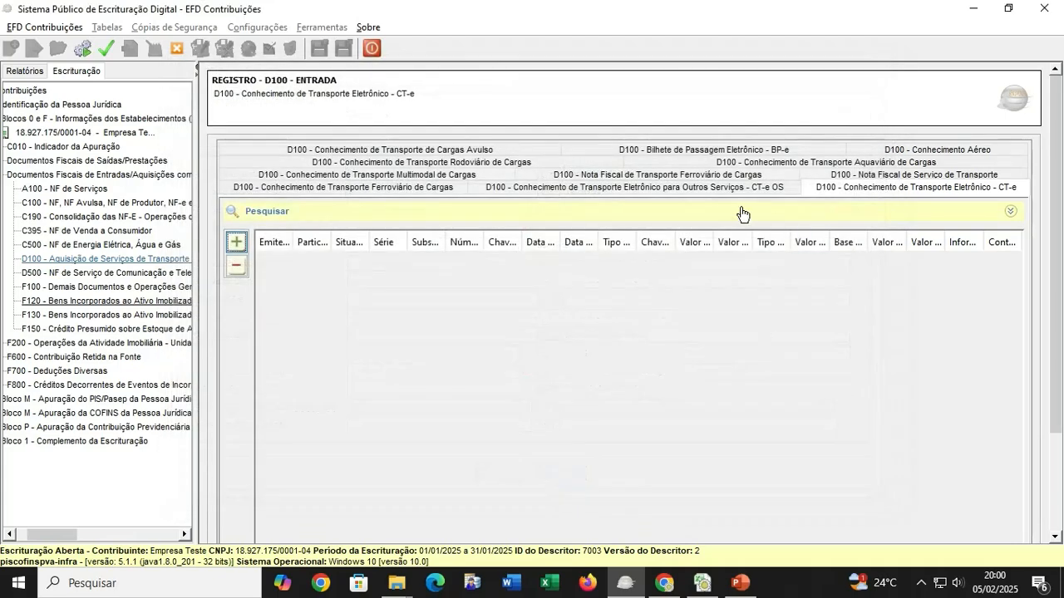
Start a Conhecimento de Transporte Ferroviário de Cargas record with participant Empresa Participante Teste, number 880 and série U
click(365, 190)
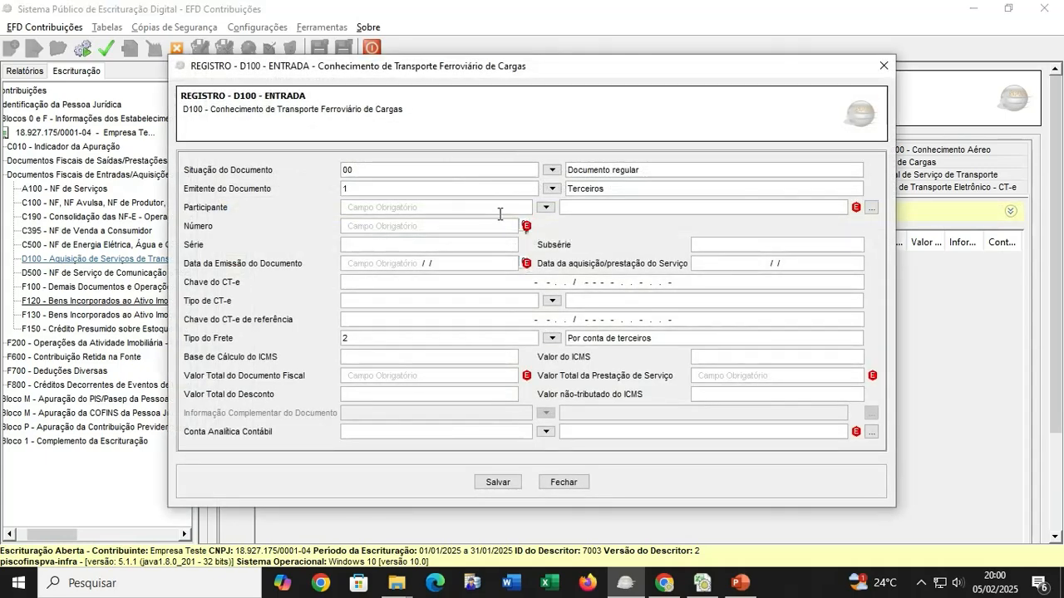
click(545, 207)
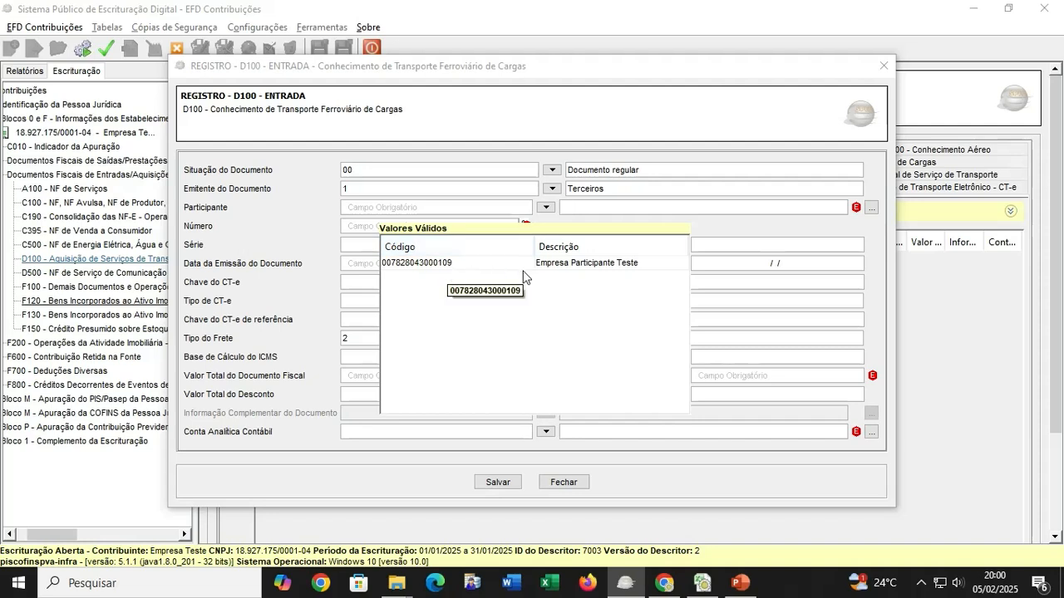
double_click(568, 264)
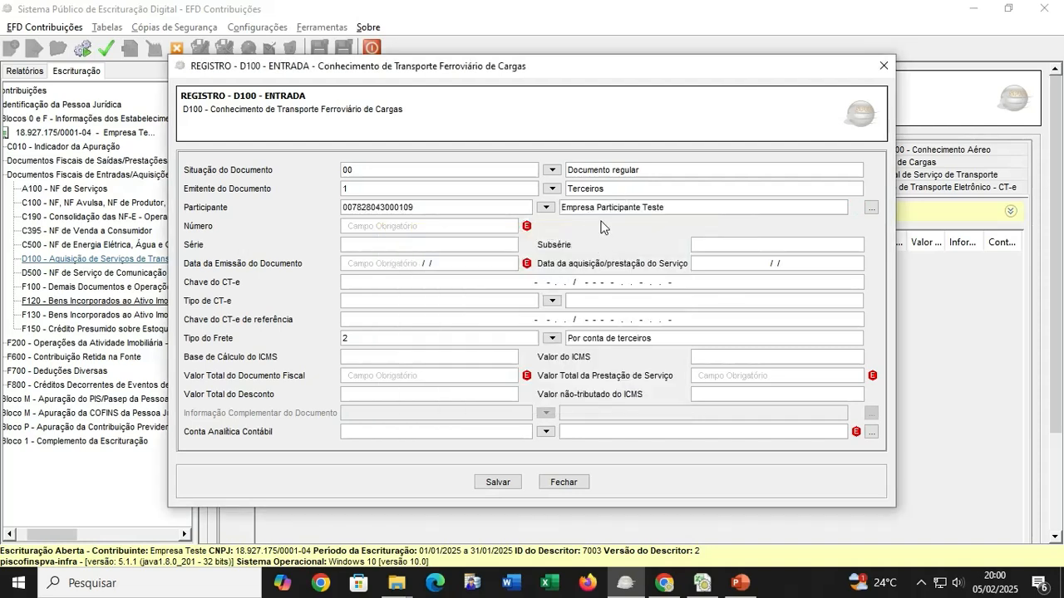
click(465, 225)
text(880)
key(Tab)
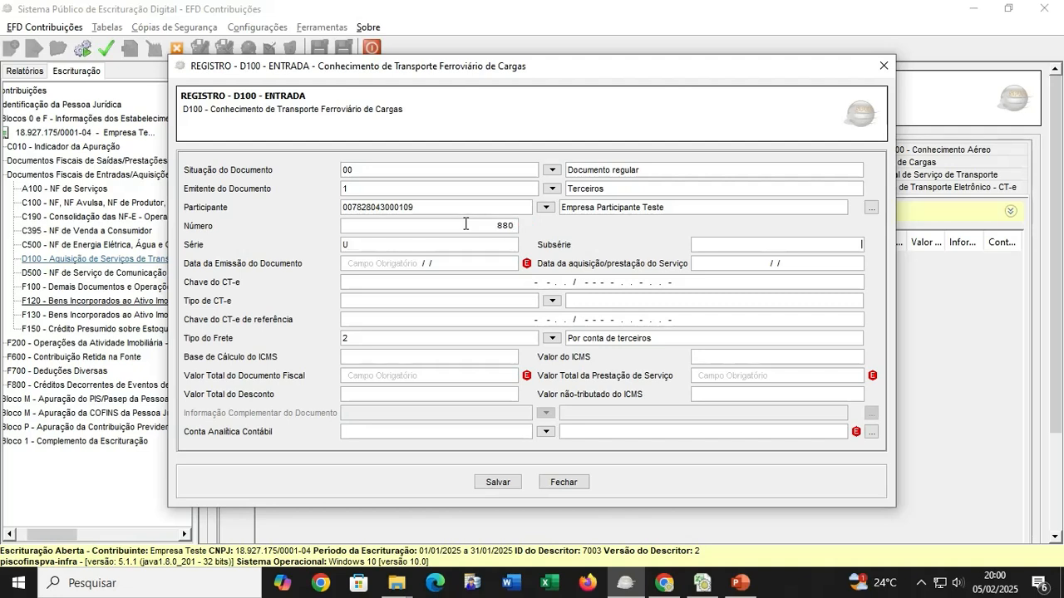
Set both the document's issue date and its service acquisition date to 01/01/2025
key(Tab)
text(01/01/2025)
key(Tab)
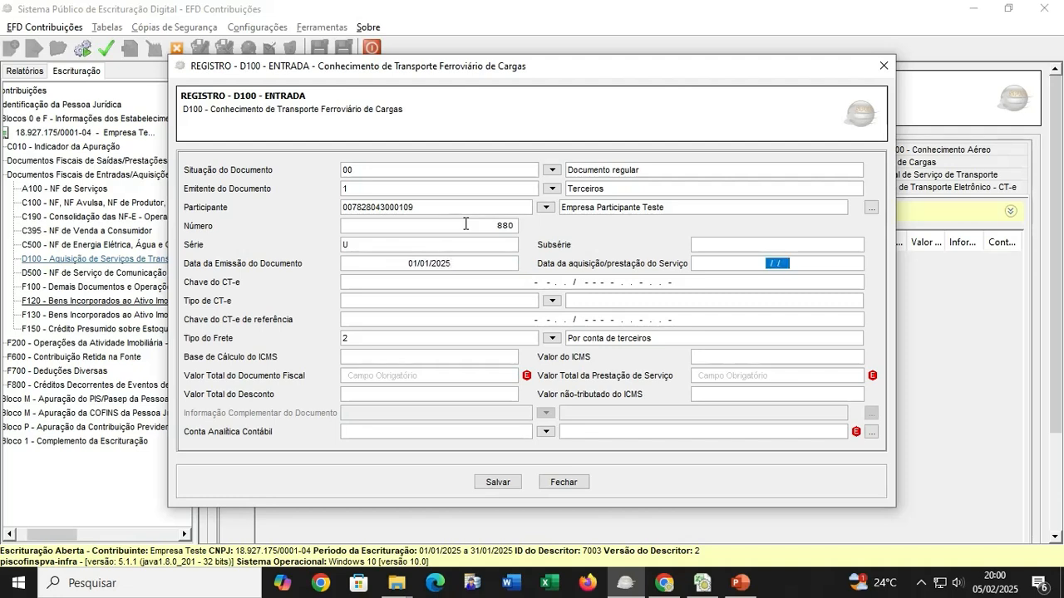
text(01012025)
key(Tab)
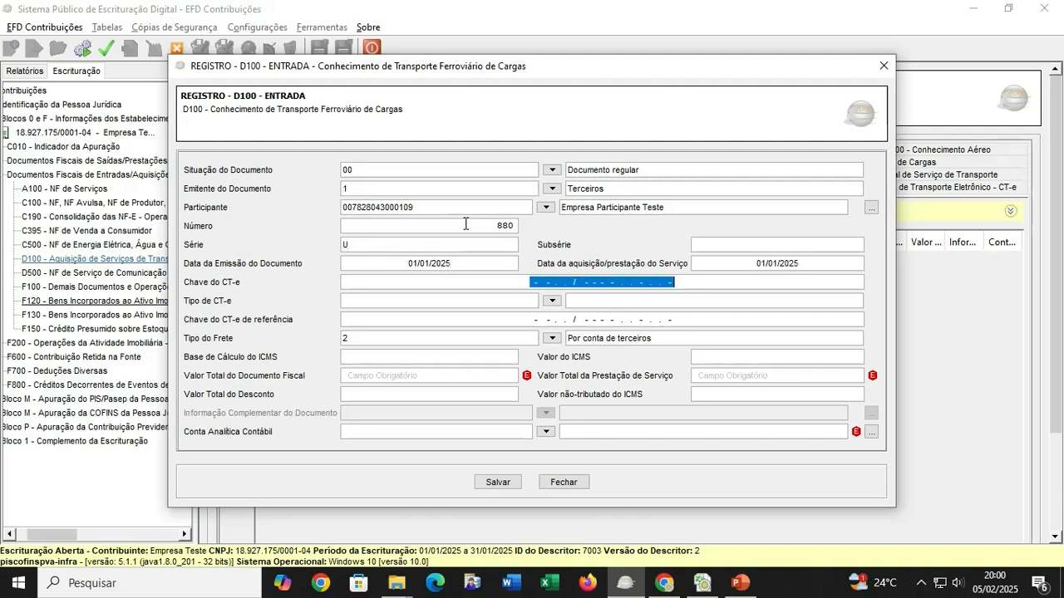
Set the ICMS base to R$ 100,00, the ICMS value to R$ 12,00, and the document and service totals to R$ 100,00
click(399, 361)
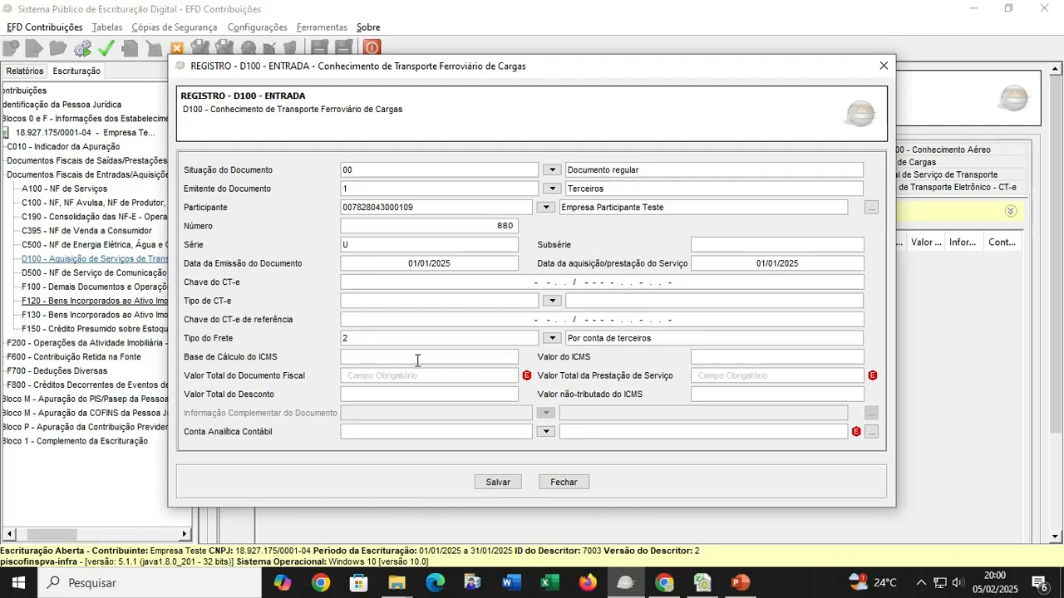
text(100)
key(Tab)
text(12)
key(Tab)
text(100)
key(Tab)
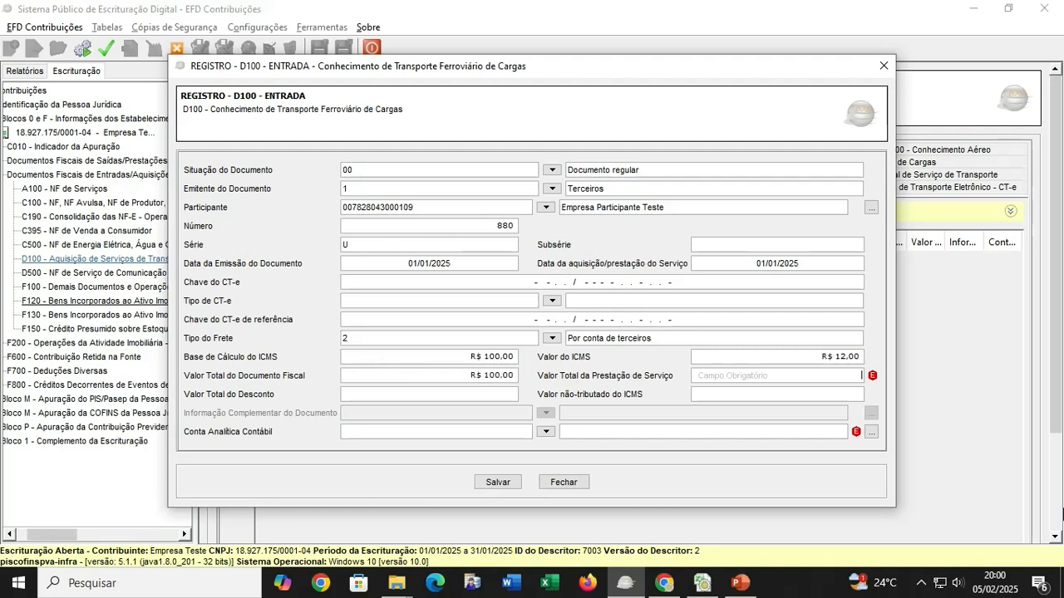
text(100)
key(Tab)
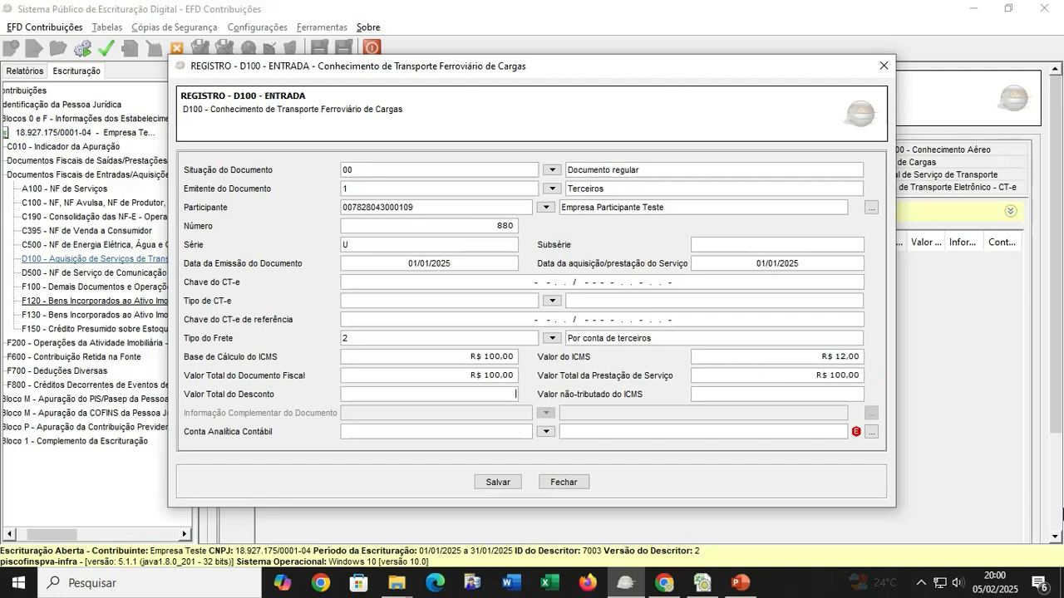
Assign the Conta Analítica Contábil 1.2.3 - Teste EFD Contribuições and save the D100 record
click(549, 435)
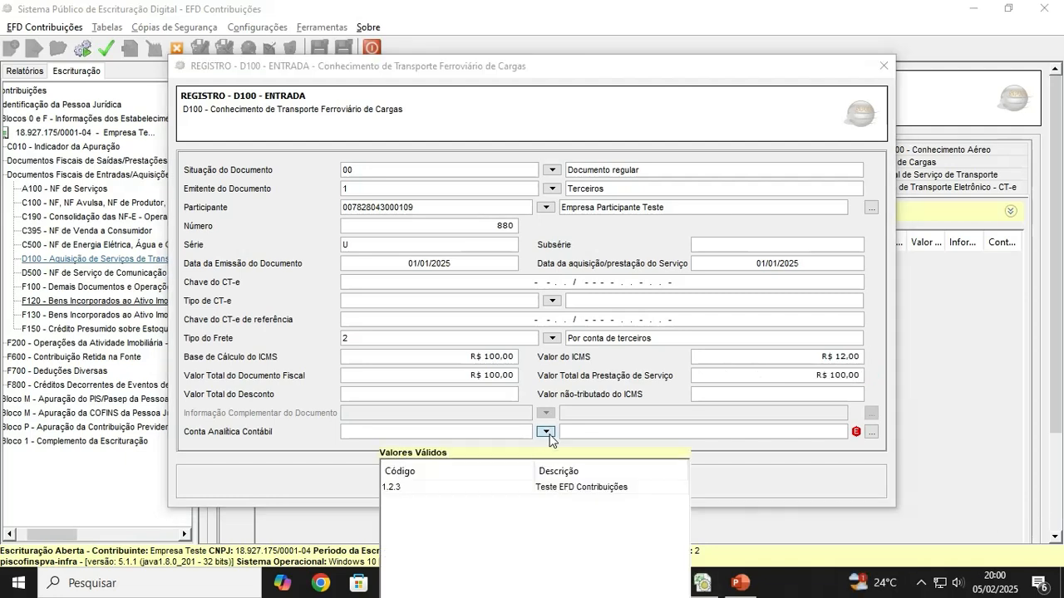
click(528, 552)
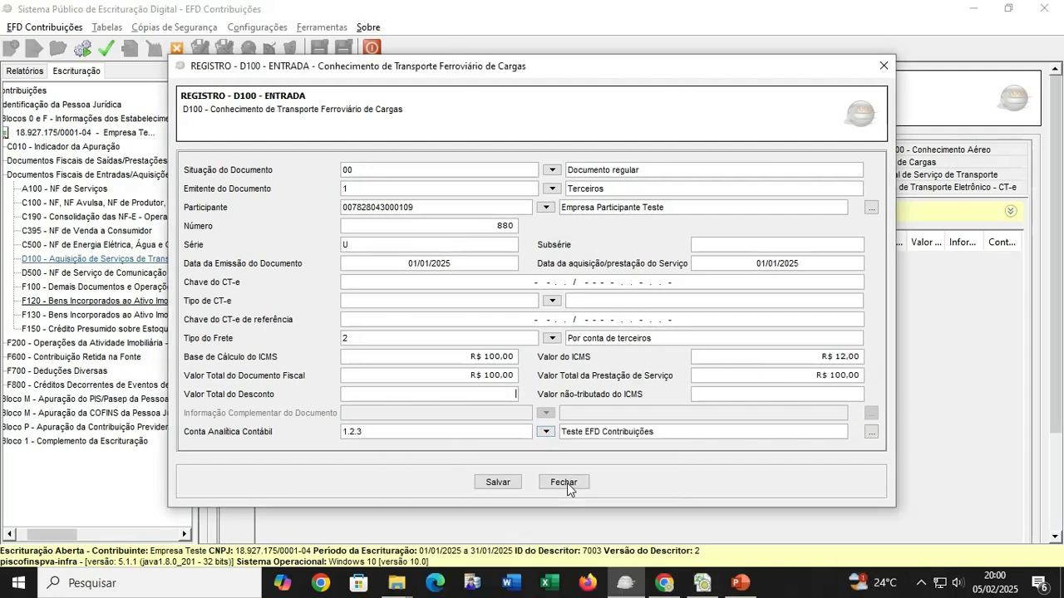
click(496, 482)
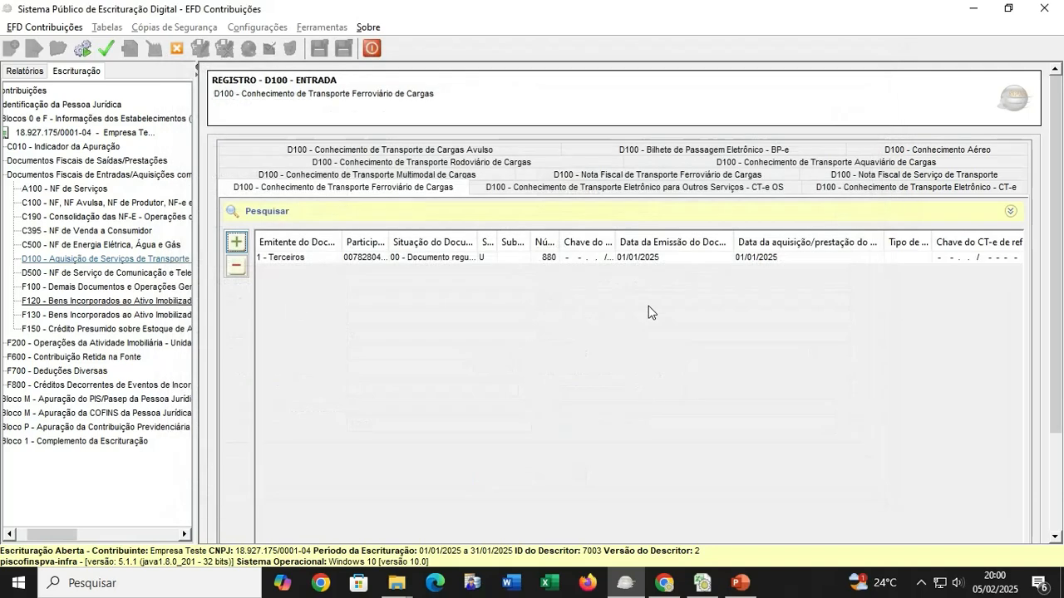
Add a D101 PIS/Pasep complement to document 880 with Natureza do Frete 0 and Valor Total dos Itens R$ 100,00
click(381, 259)
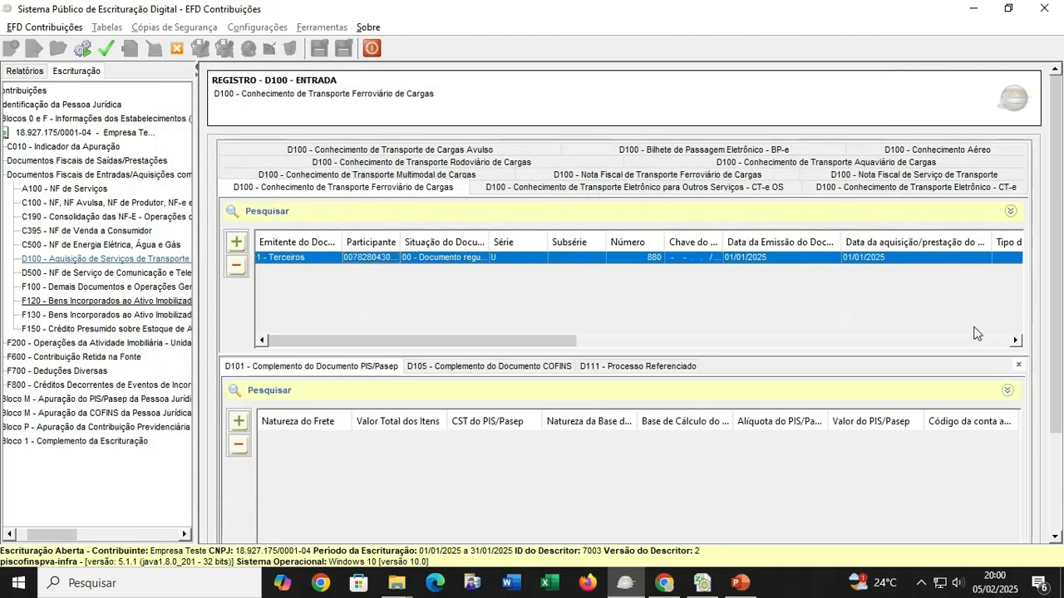
click(410, 368)
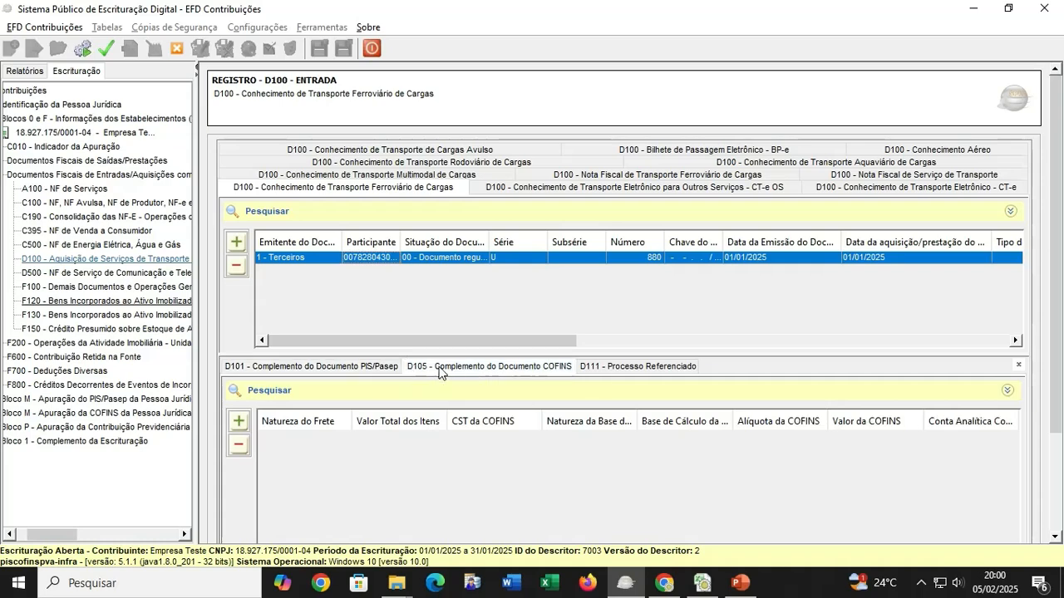
click(283, 367)
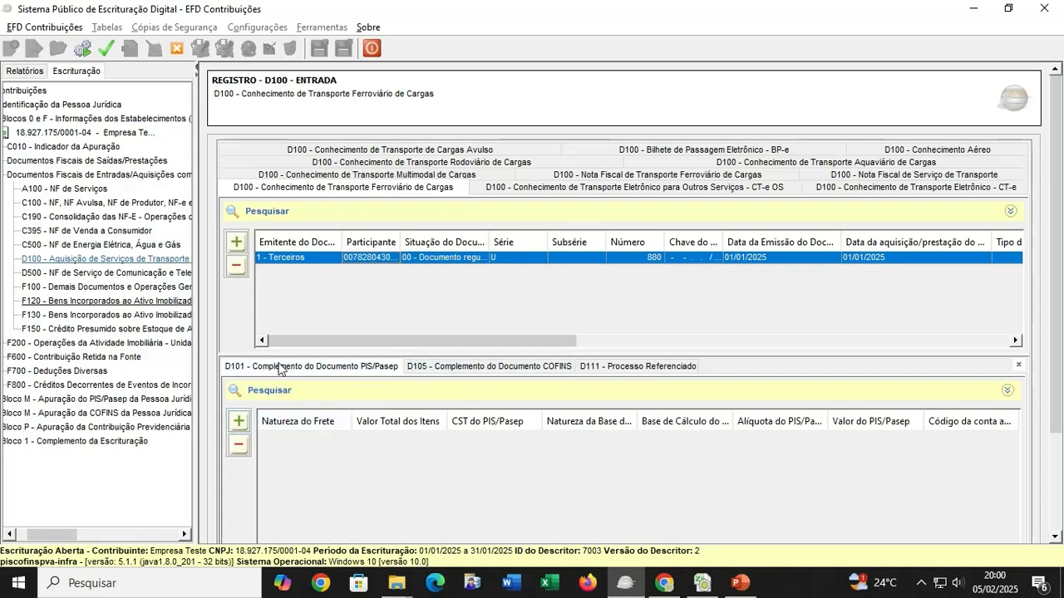
click(238, 421)
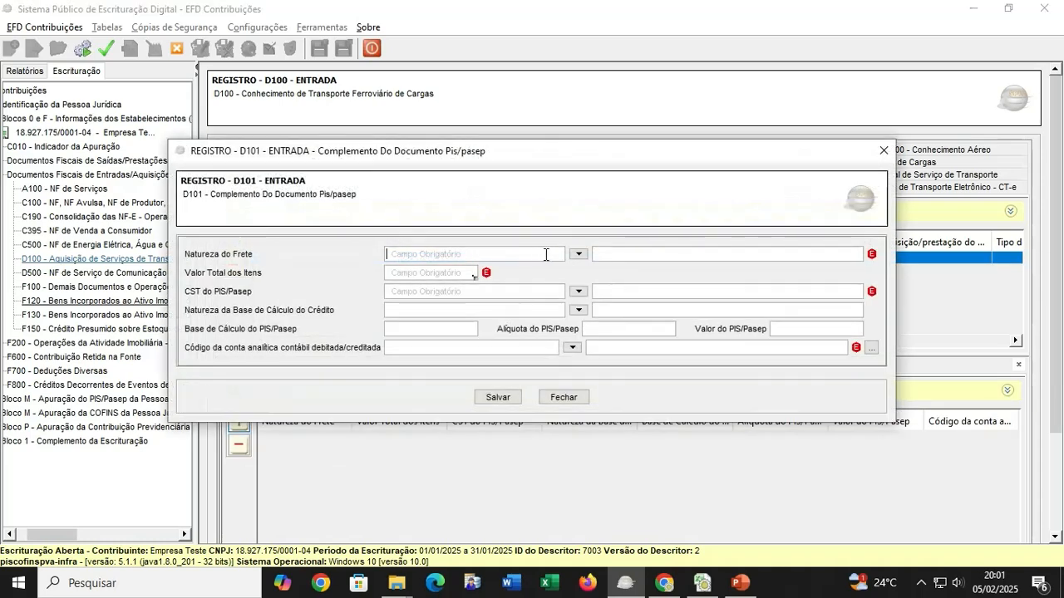
click(578, 254)
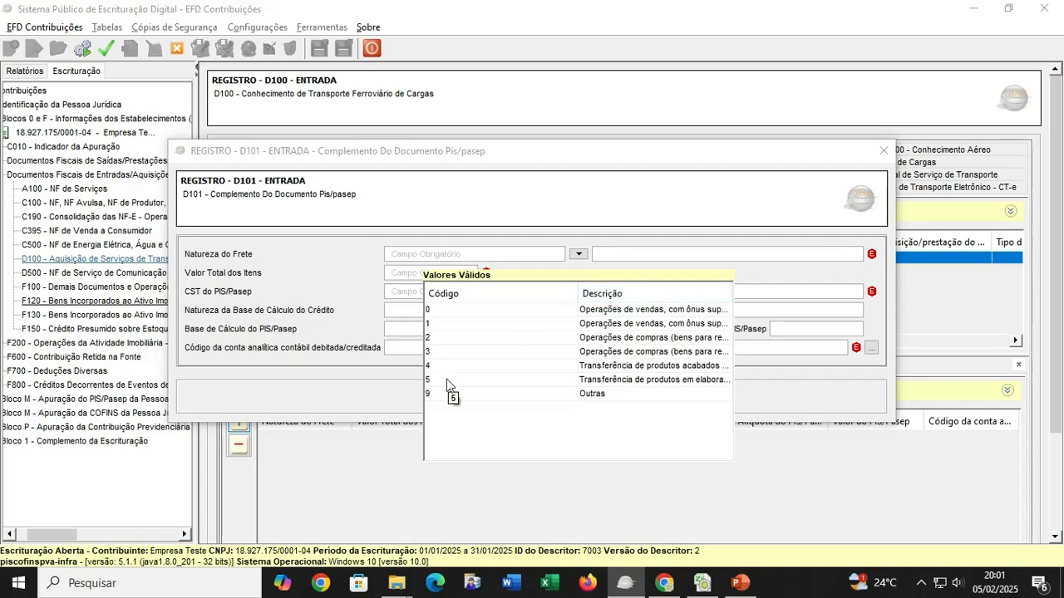
click(626, 312)
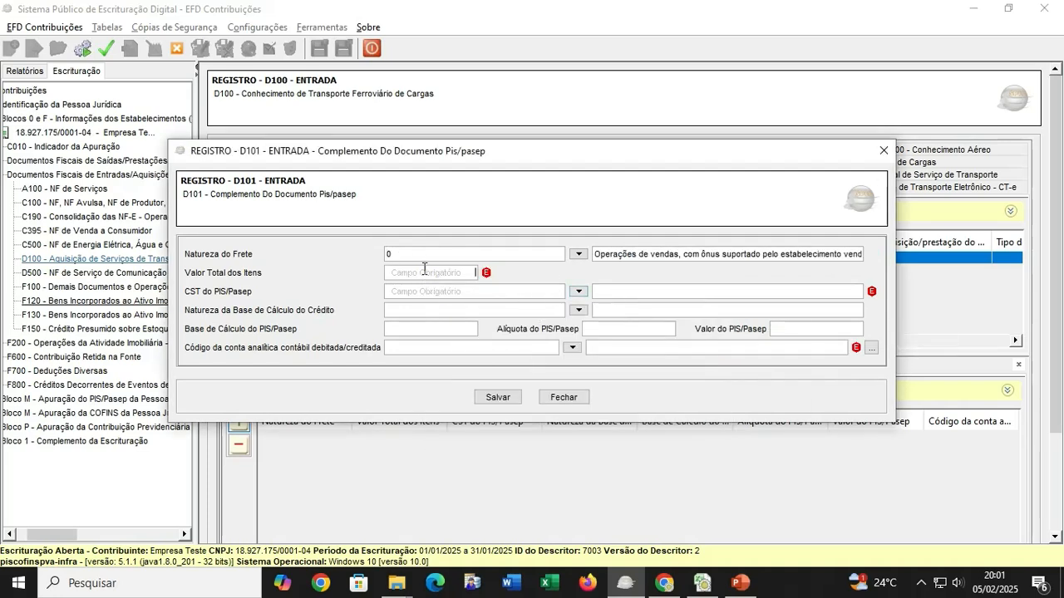
click(424, 272)
text(100)
key(Tab)
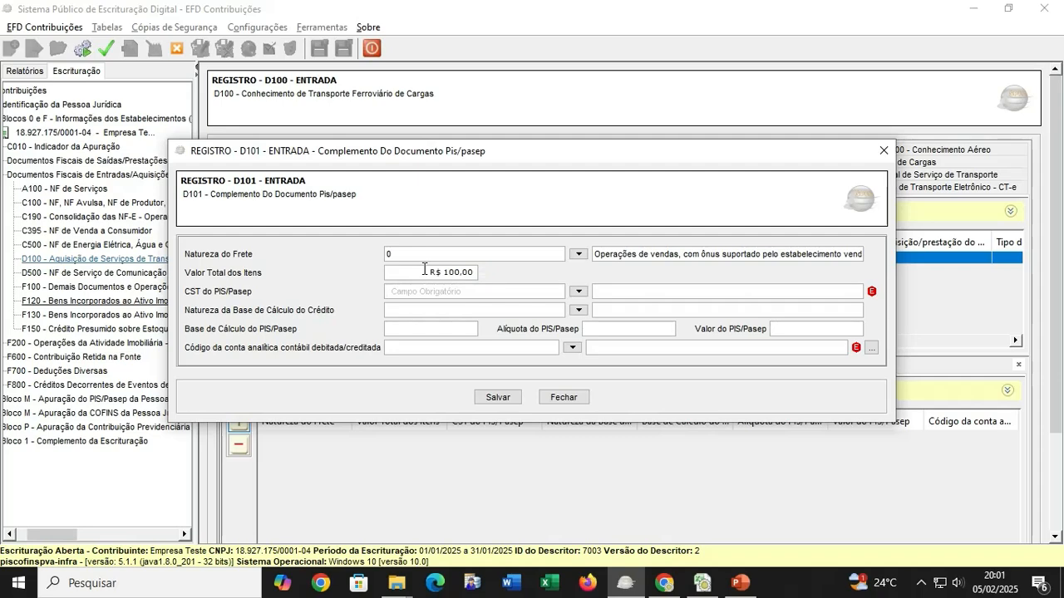
Set the D101 complement's CST do PIS/Pasep to 50, Operação com Direito a Crédito
click(579, 291)
scroll(413, 457, down, 7)
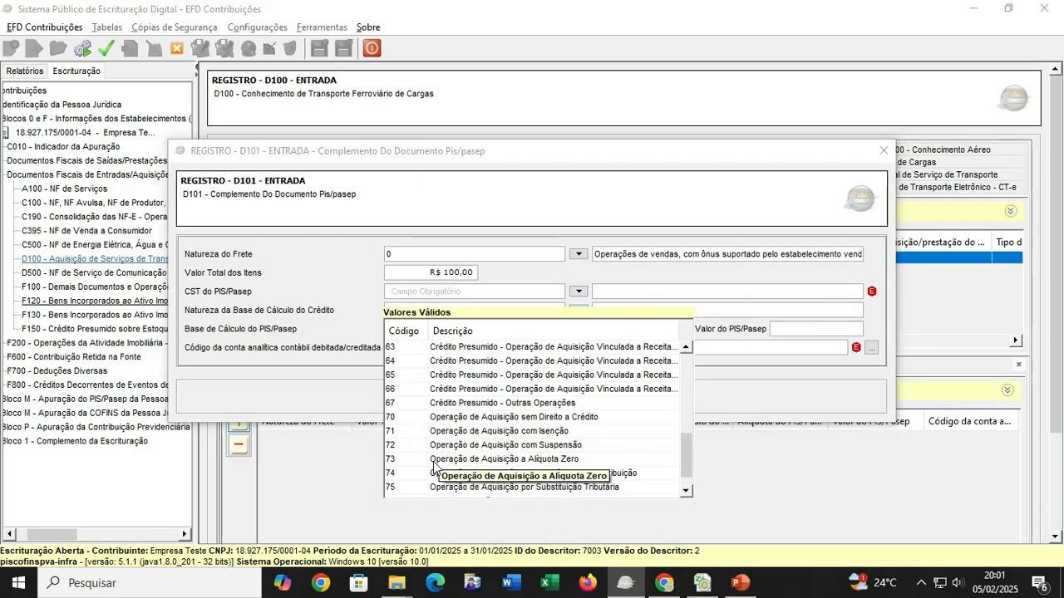
scroll(443, 407, up, 7)
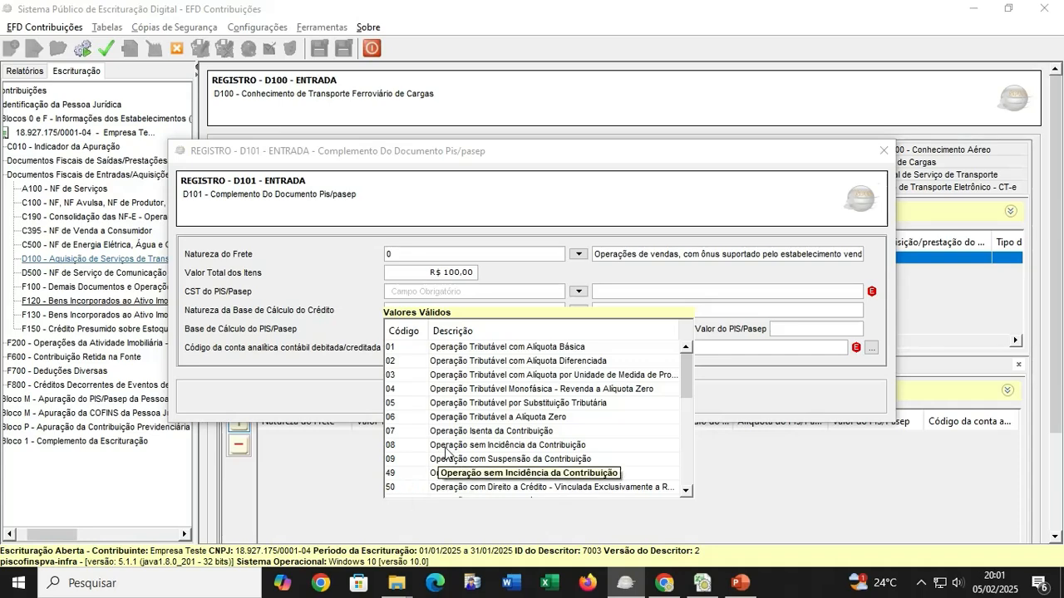
scroll(447, 453, down, 7)
drag(692, 462, 689, 414)
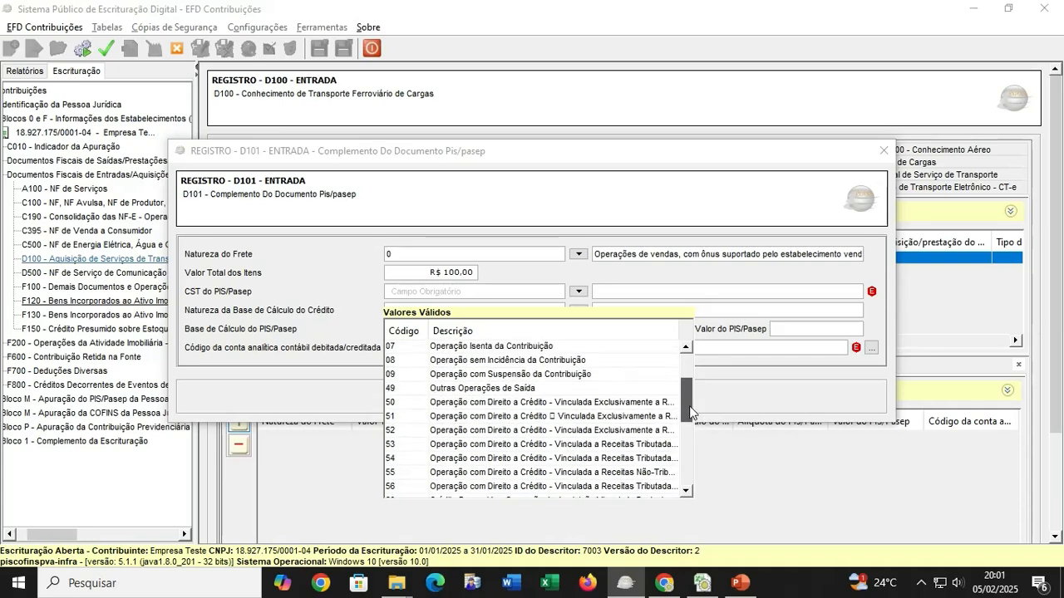
click(477, 400)
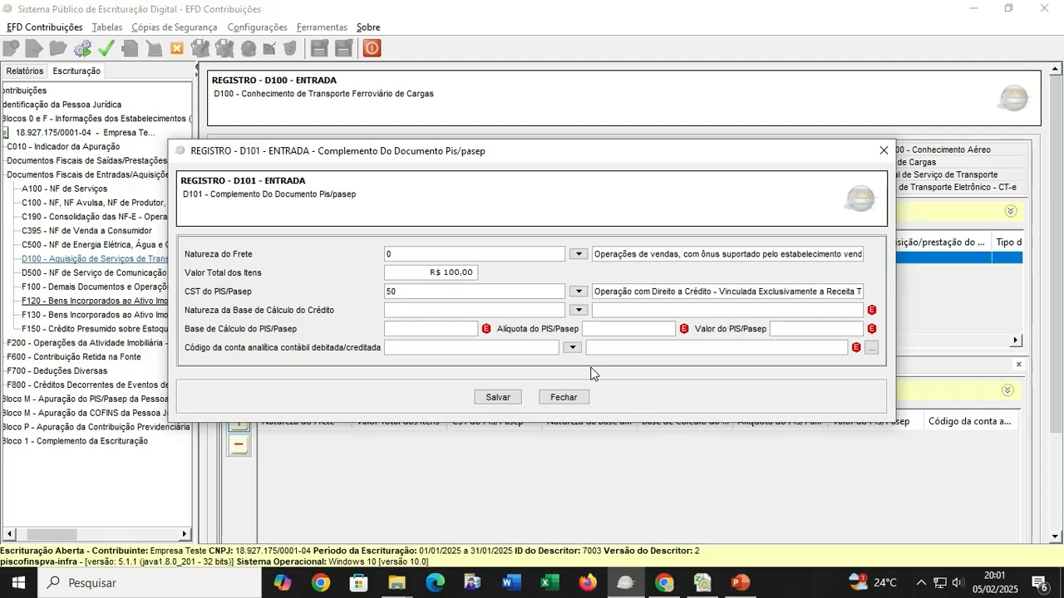
Set the D101 complement's Natureza da Base de Cálculo do Crédito to 07 and the Base de Cálculo do PIS/Pasep to R$ 100,00
click(577, 310)
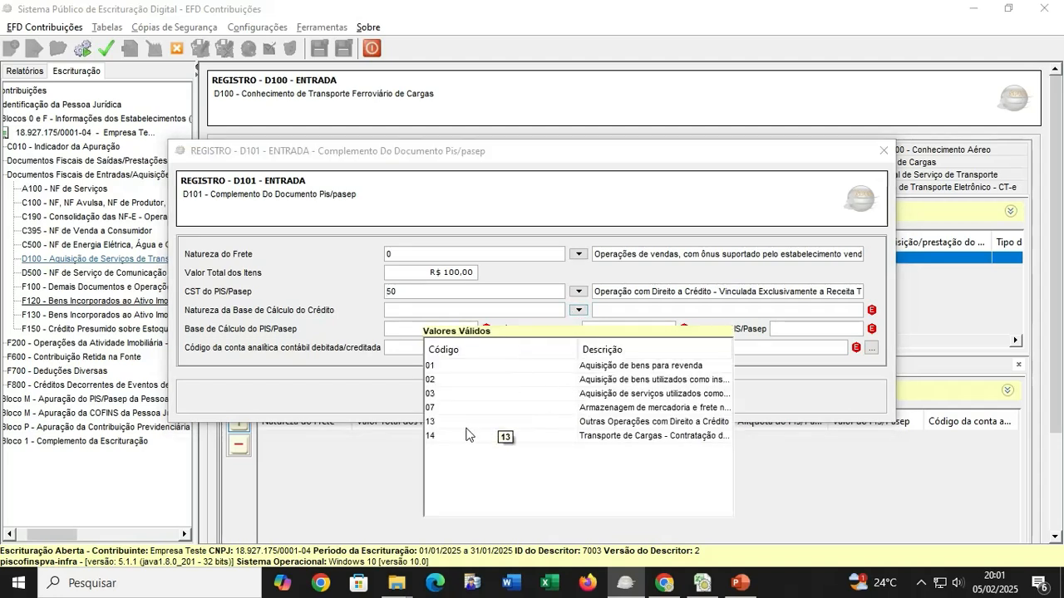
click(594, 406)
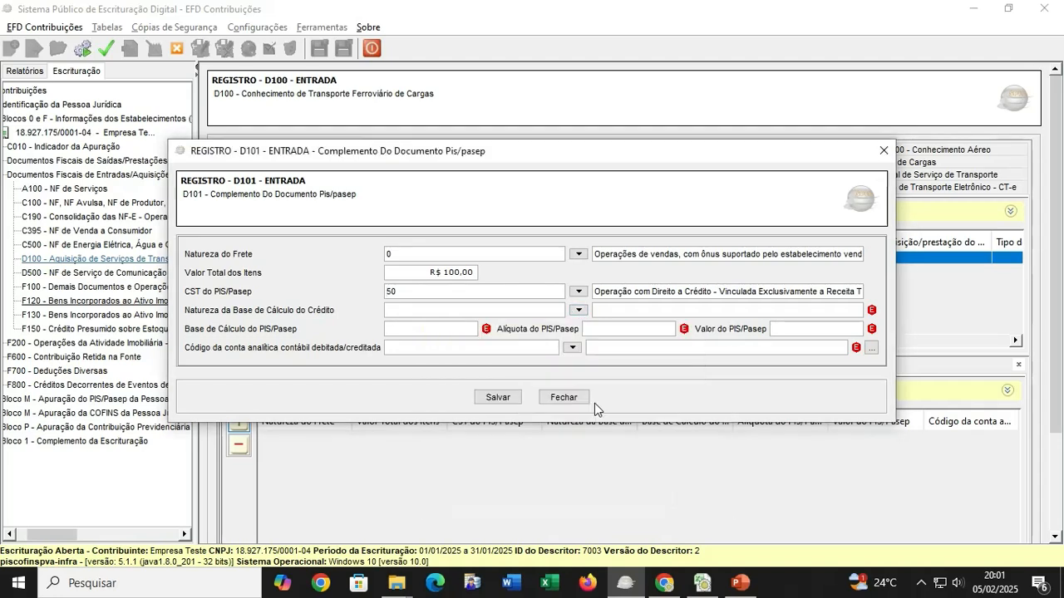
click(420, 330)
text(100)
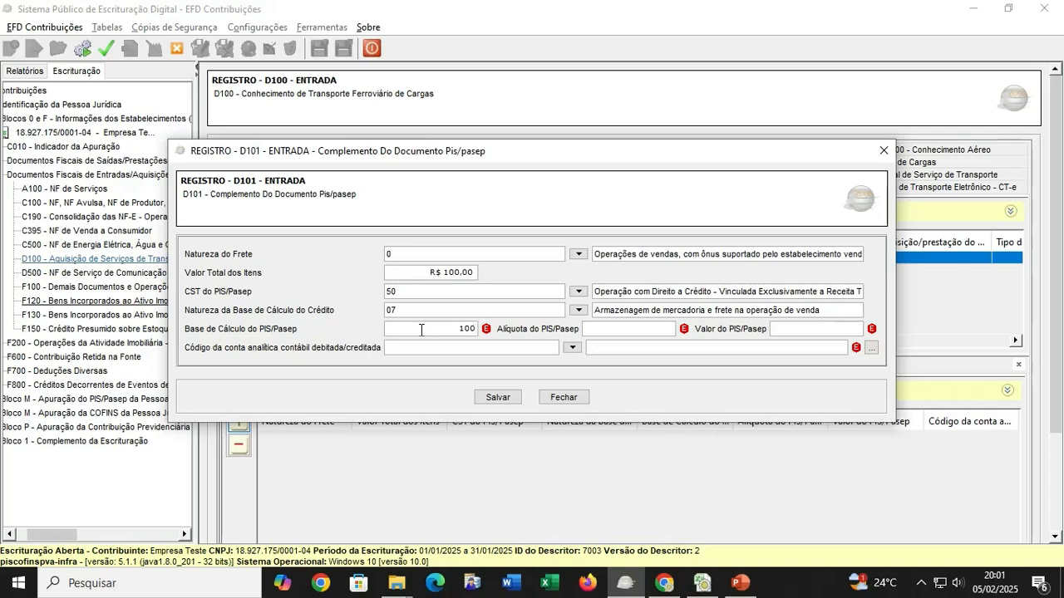
key(Tab)
Set the PIS/Pasep rate to 1,65% and value to R$ 1,65, assign account 1.2.3 - Teste EFD Contribuições, and save the D101 record
text(1,65)
key(Tab)
text(1,65)
key(Tab)
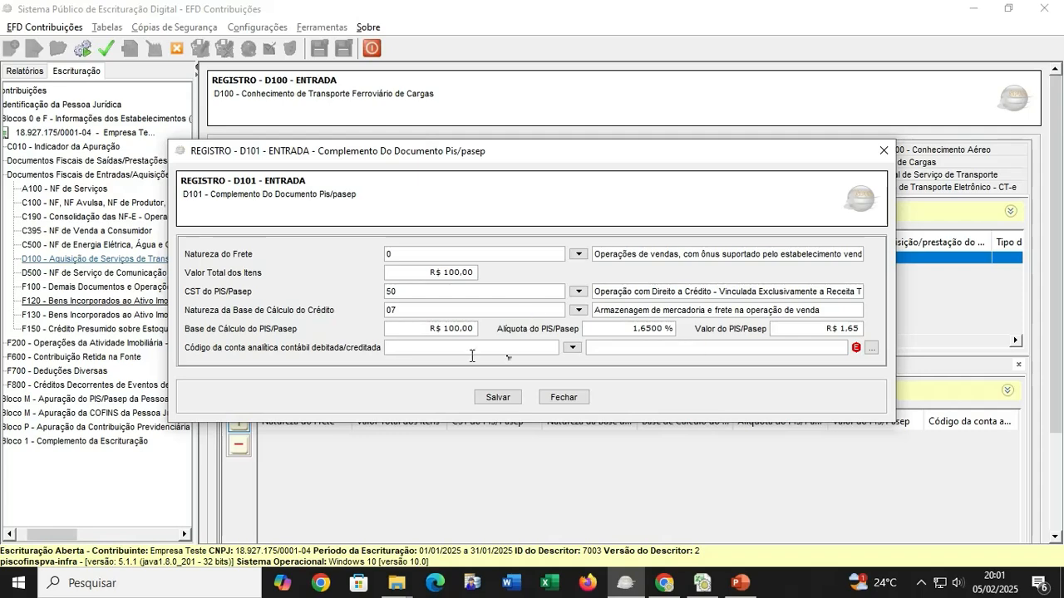
click(586, 404)
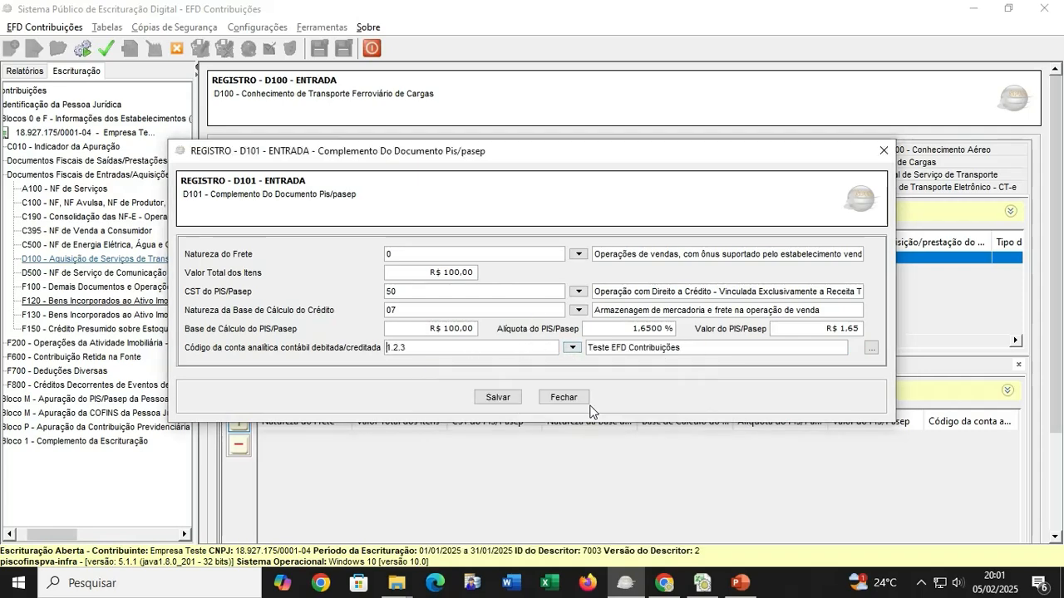
click(499, 397)
Add a D105 COFINS complement to document 880 with Natureza do Frete 0 and Valor Total dos Itens R$ 100,00
click(458, 370)
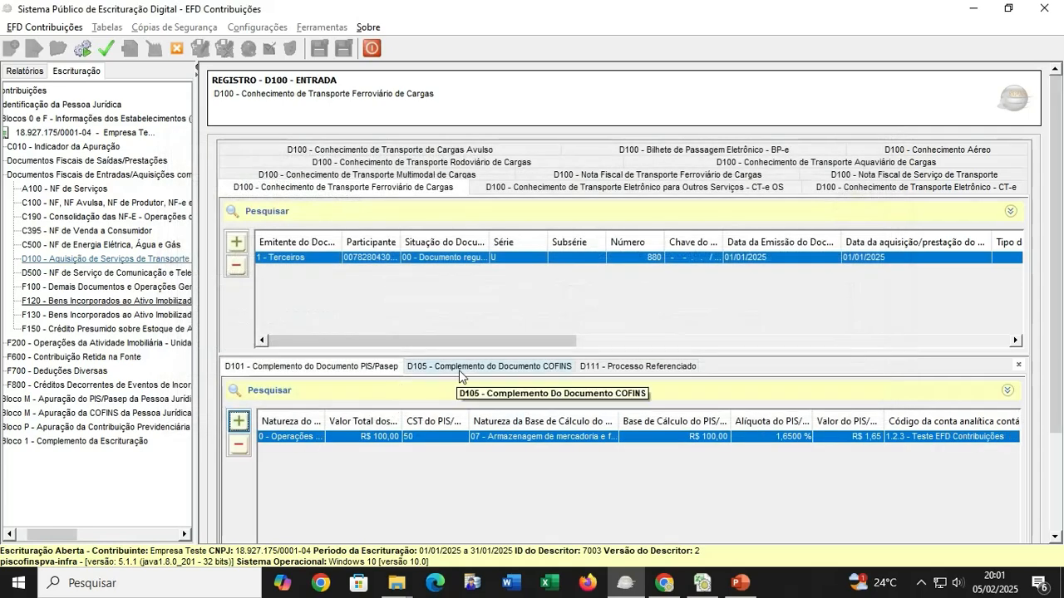
click(238, 421)
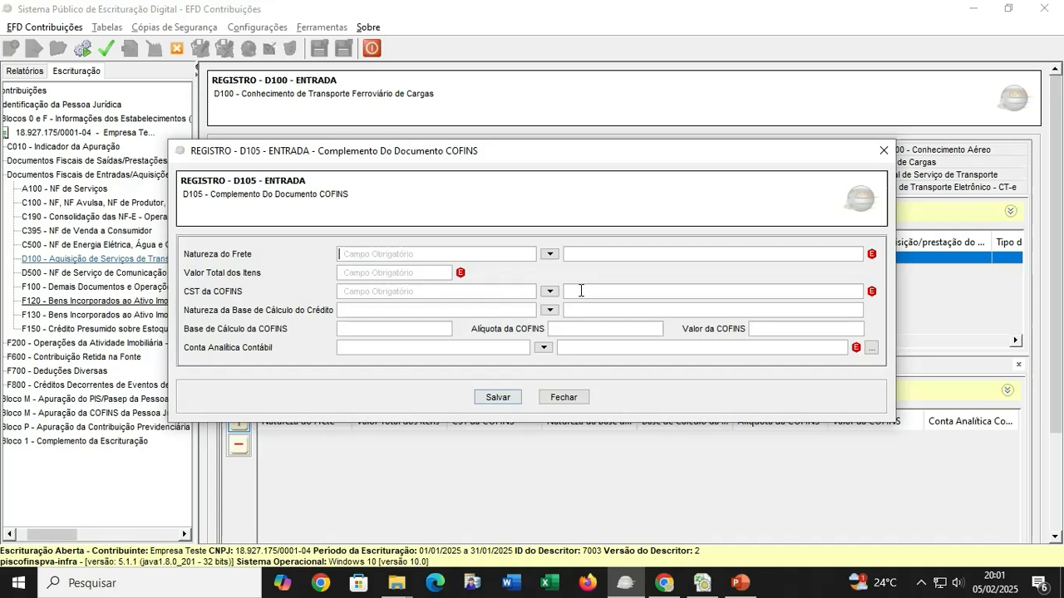
click(549, 254)
click(598, 338)
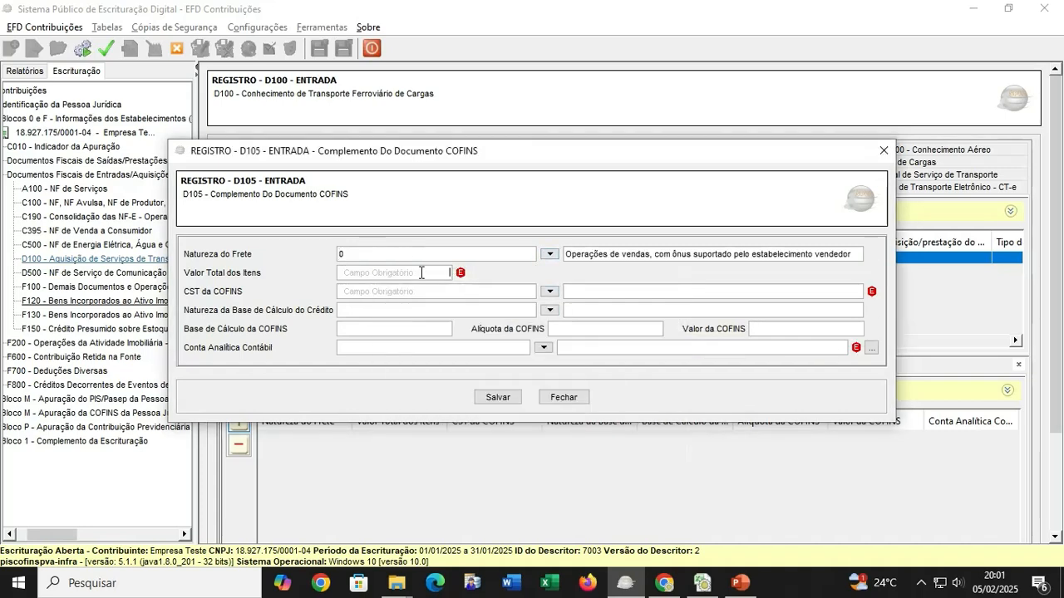
text(100)
key(Tab)
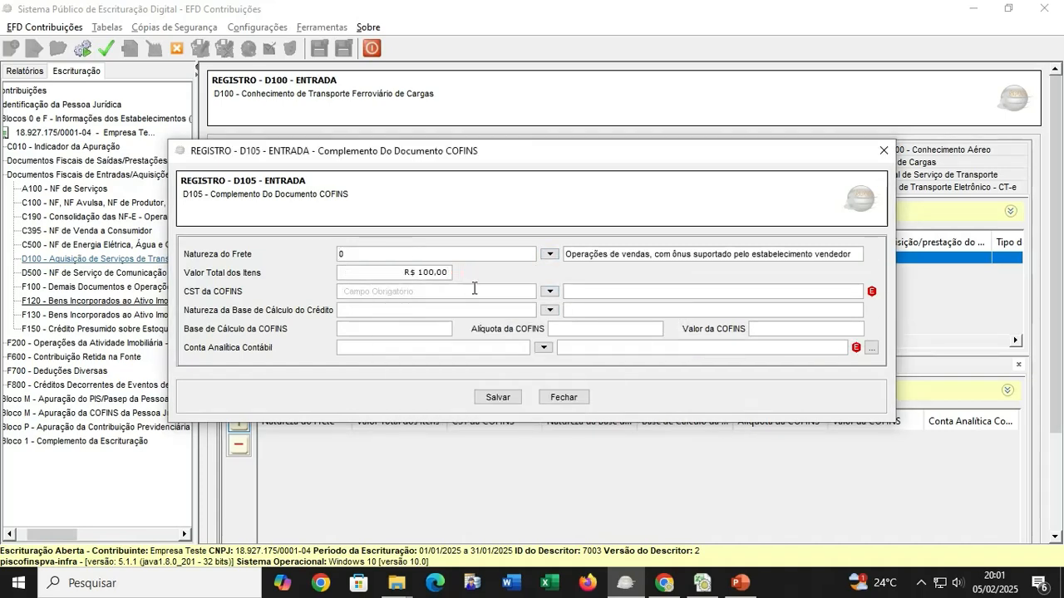
Set the D105 complement's CST da COFINS to 50 and its Natureza da Base de Cálculo do Crédito to 07
click(549, 291)
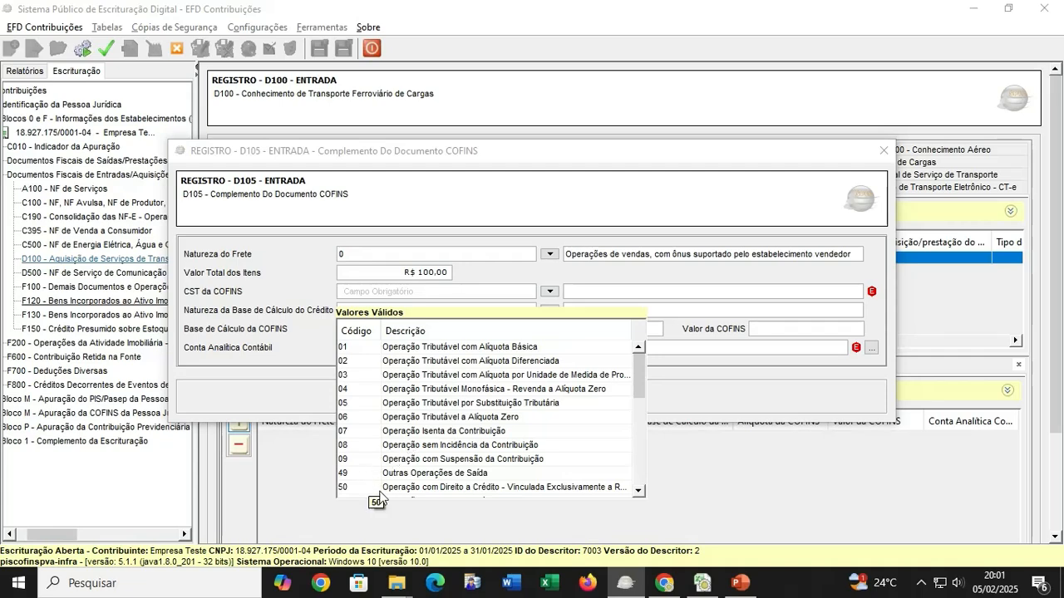
click(380, 490)
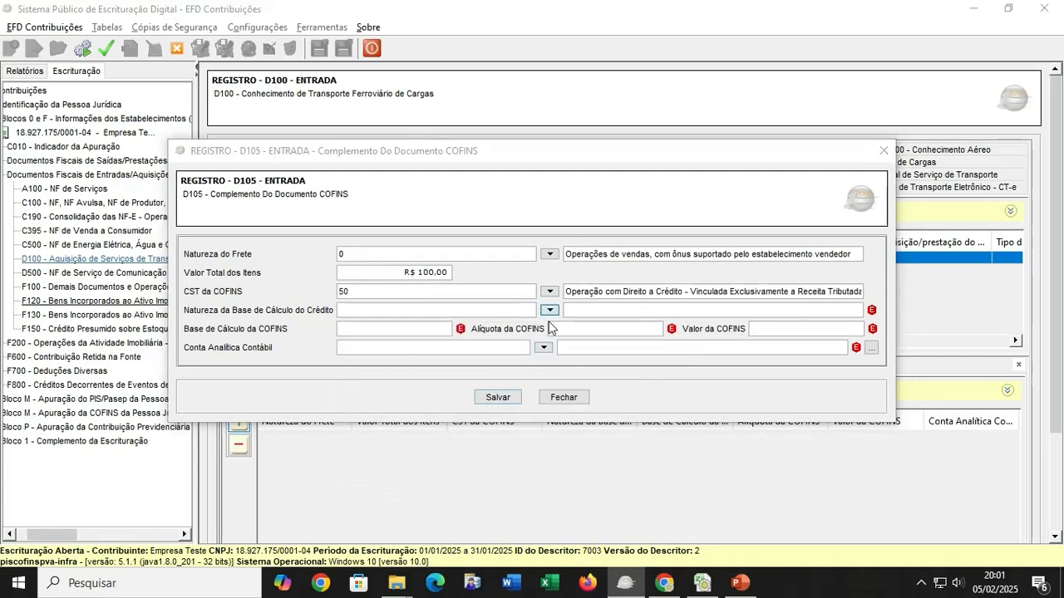
click(549, 310)
click(516, 408)
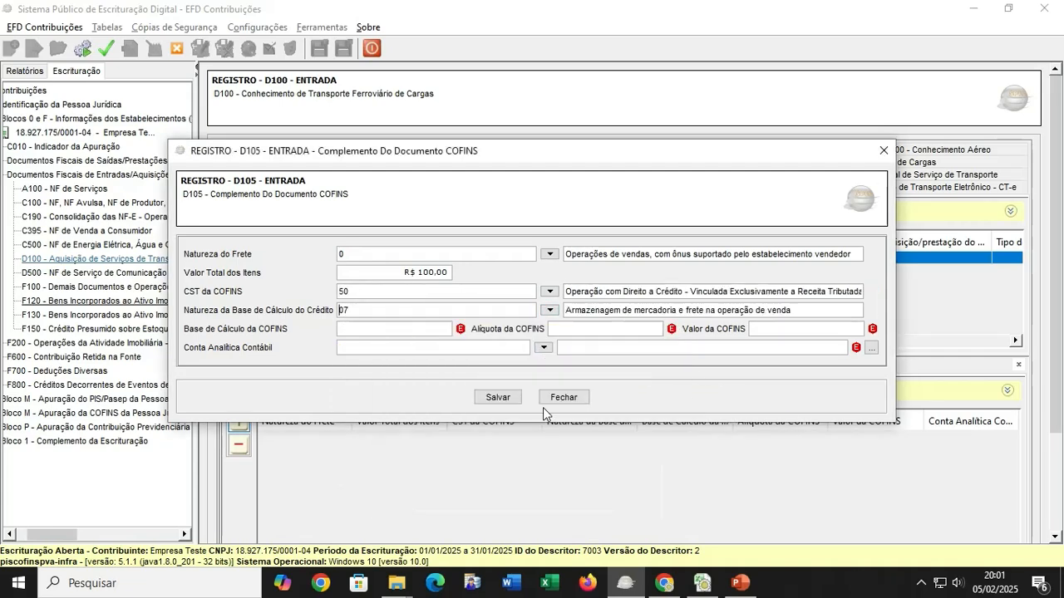
Set the D105 complement's COFINS base to R$ 100,00, rate to 7,6% and COFINS value to R$ 7,60
click(420, 326)
text(100)
key(Tab)
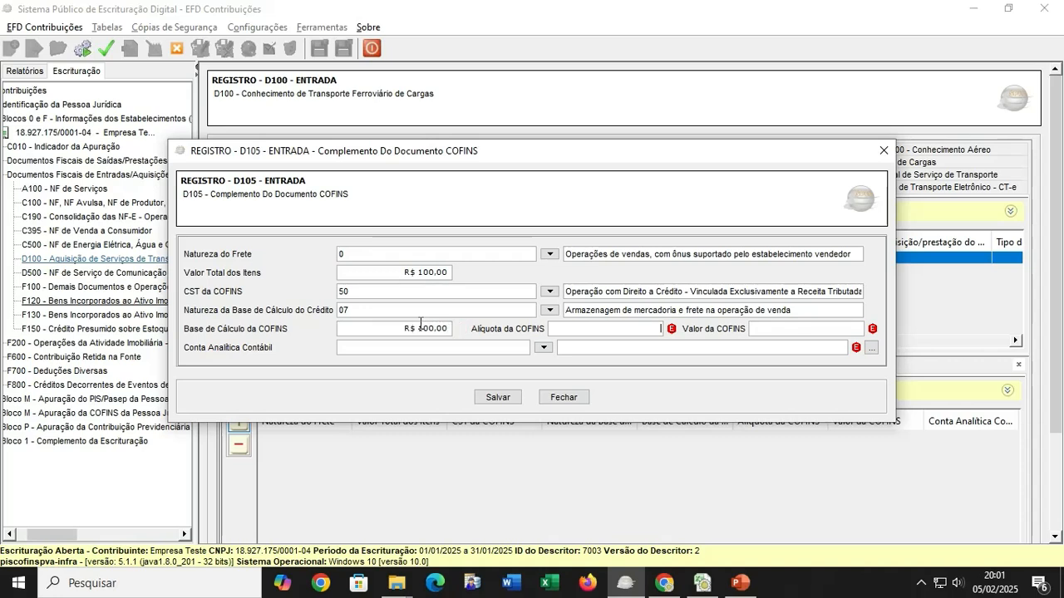
key(Tab)
text(7.6)
key(Tab)
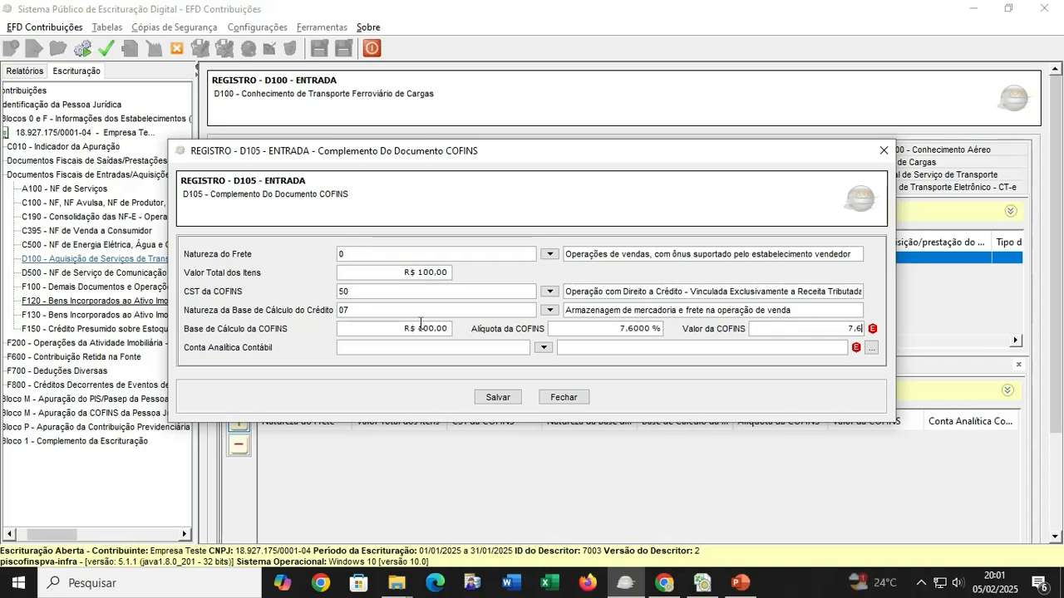
Assign the Conta Analítica Contábil 1.2.3 - Teste EFD Contribuições and save the D105 record
click(541, 349)
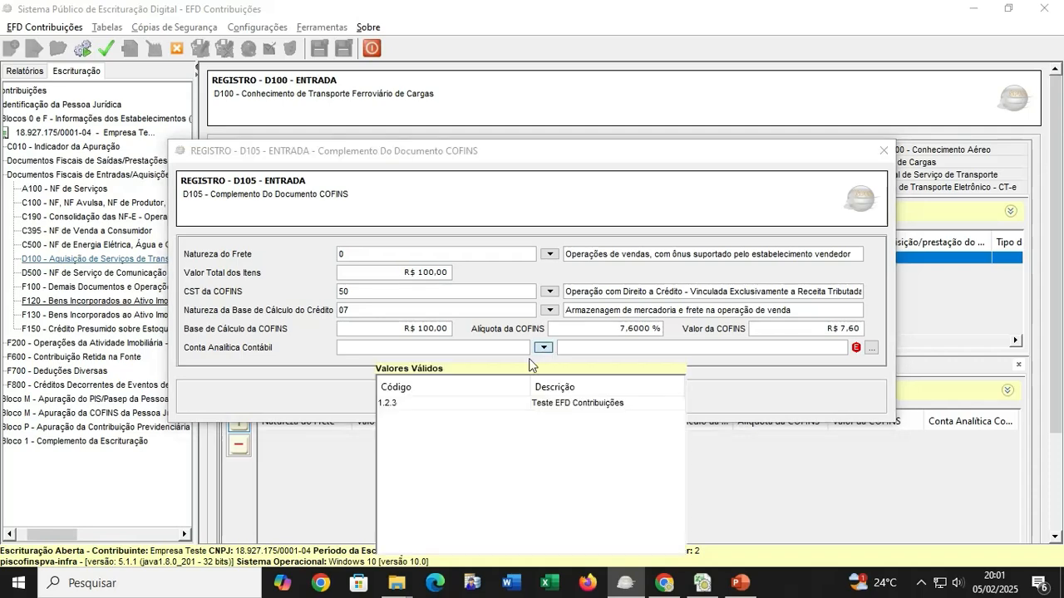
click(542, 403)
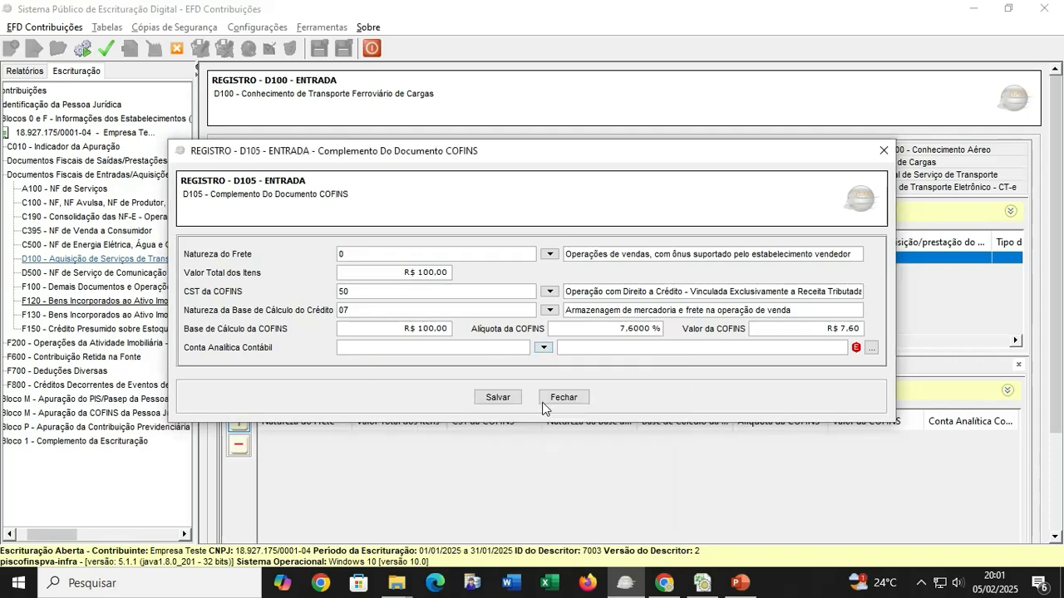
click(496, 398)
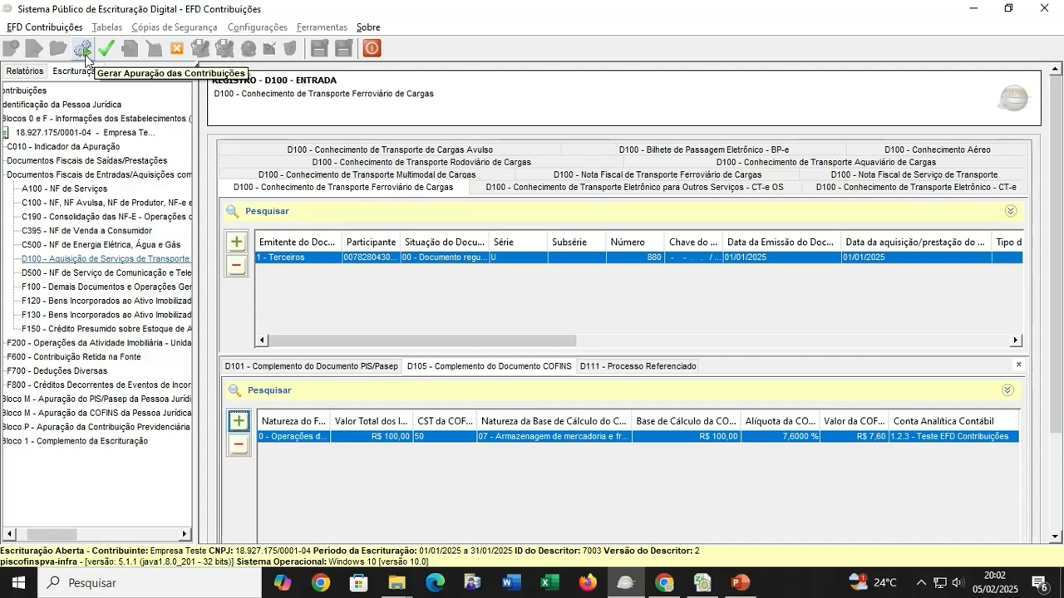
Generate the Apuração das Contribuições for the open bookkeeping
click(86, 56)
click(520, 432)
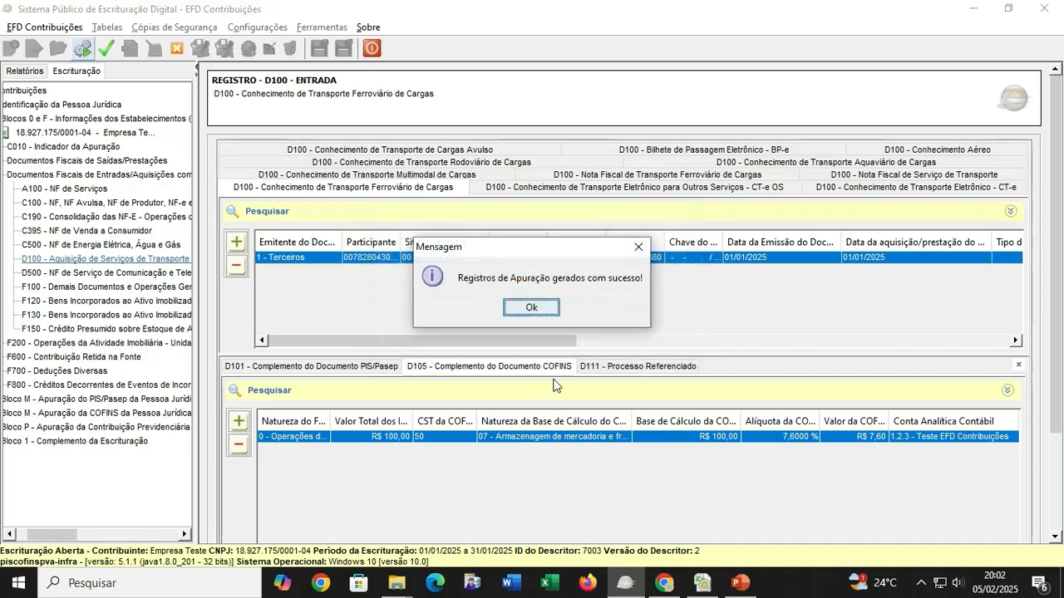
click(531, 307)
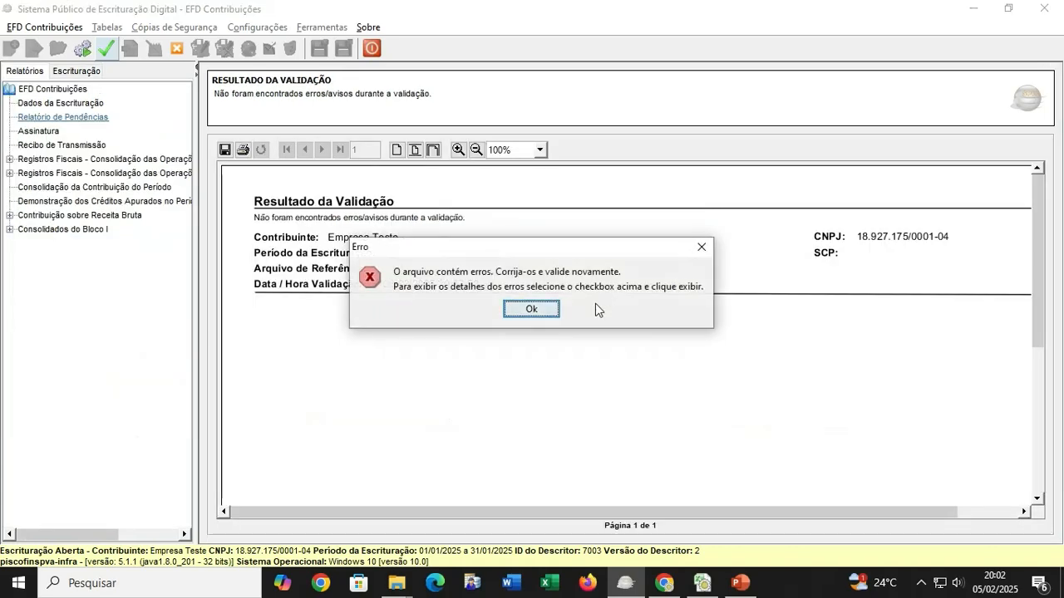
Validate the bookkeeping and display the error details in the Relatório de Pendências
click(541, 309)
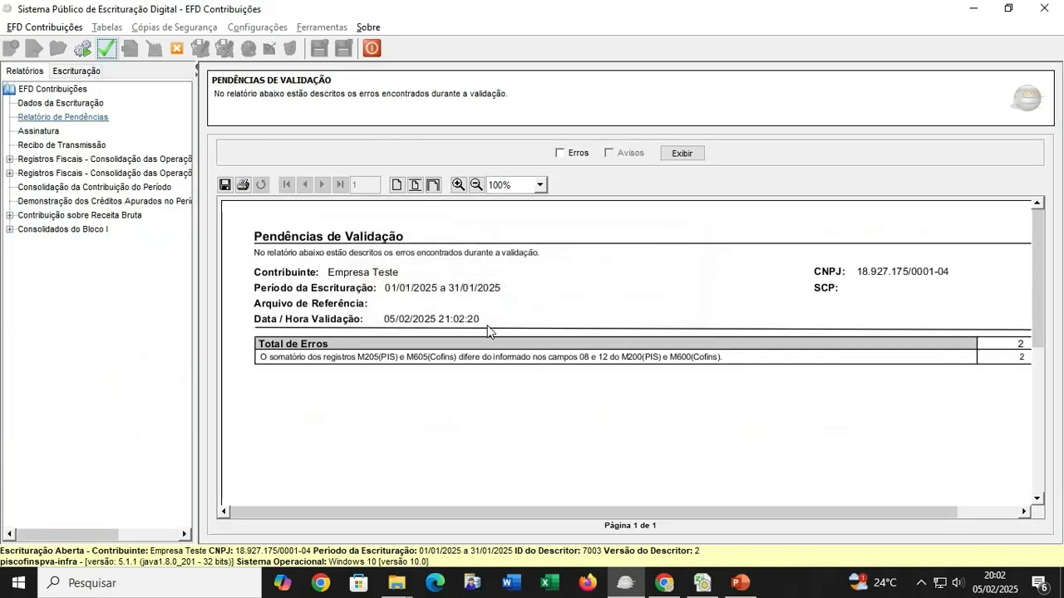
click(560, 153)
click(683, 153)
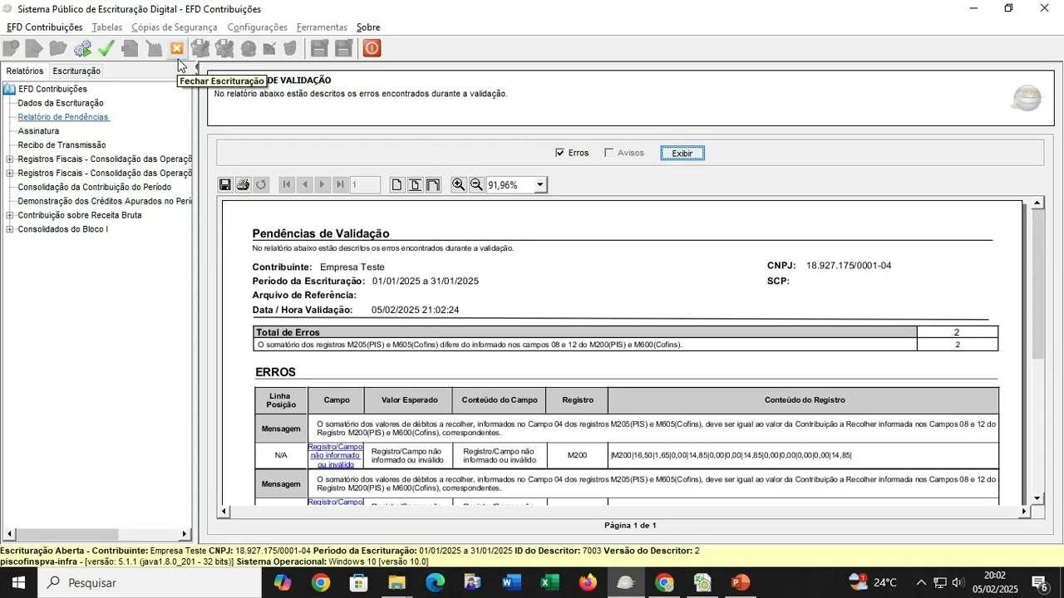
Close the open bookkeeping and choose Empresa Teste's original bookkeeping for 01/01/2025 to 31/01/2025 for file export
click(177, 51)
click(46, 27)
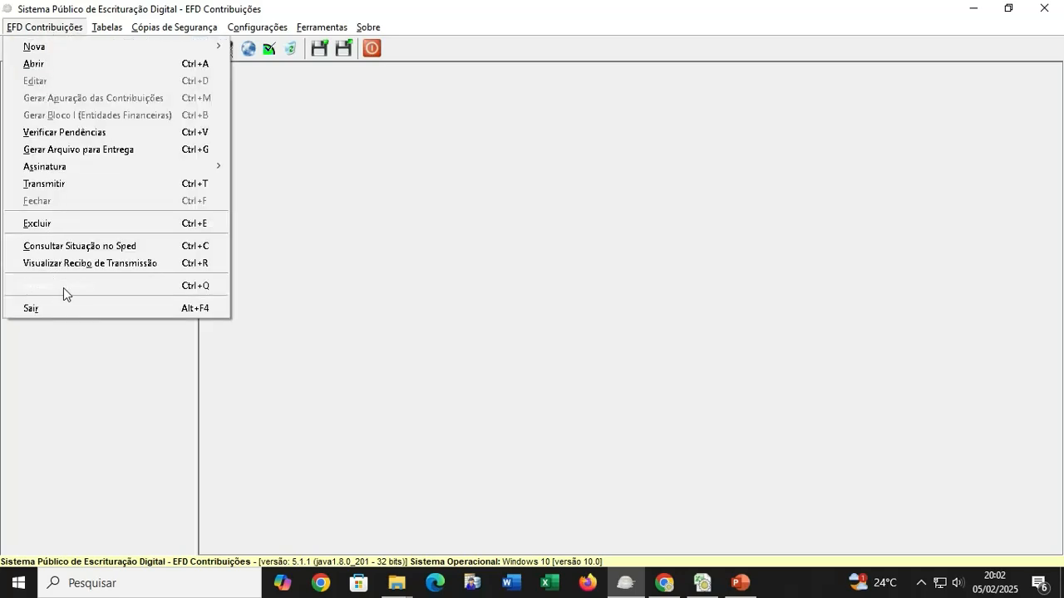
click(431, 122)
click(46, 28)
click(58, 287)
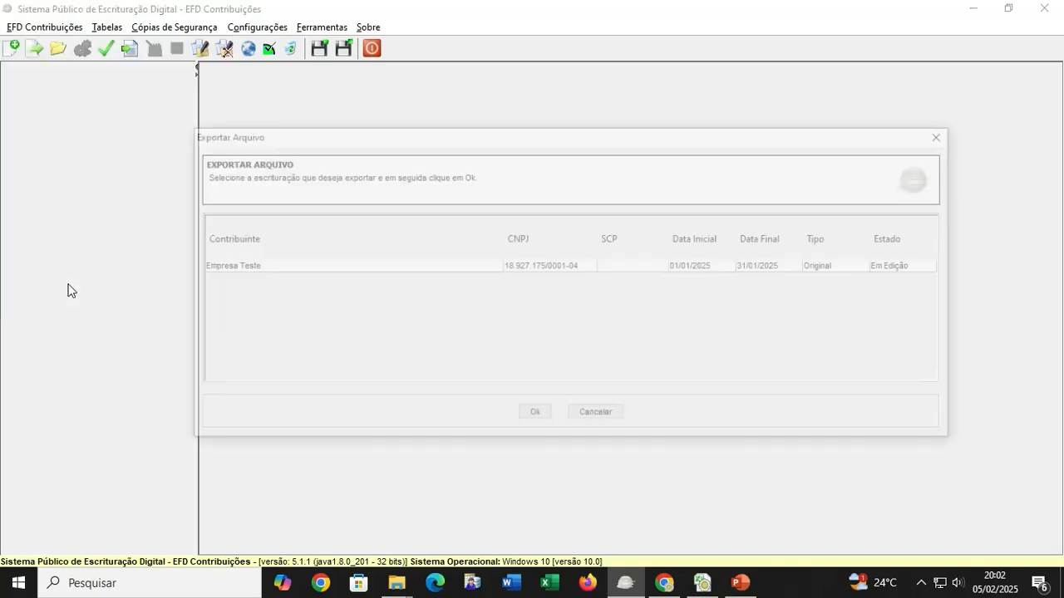
click(515, 268)
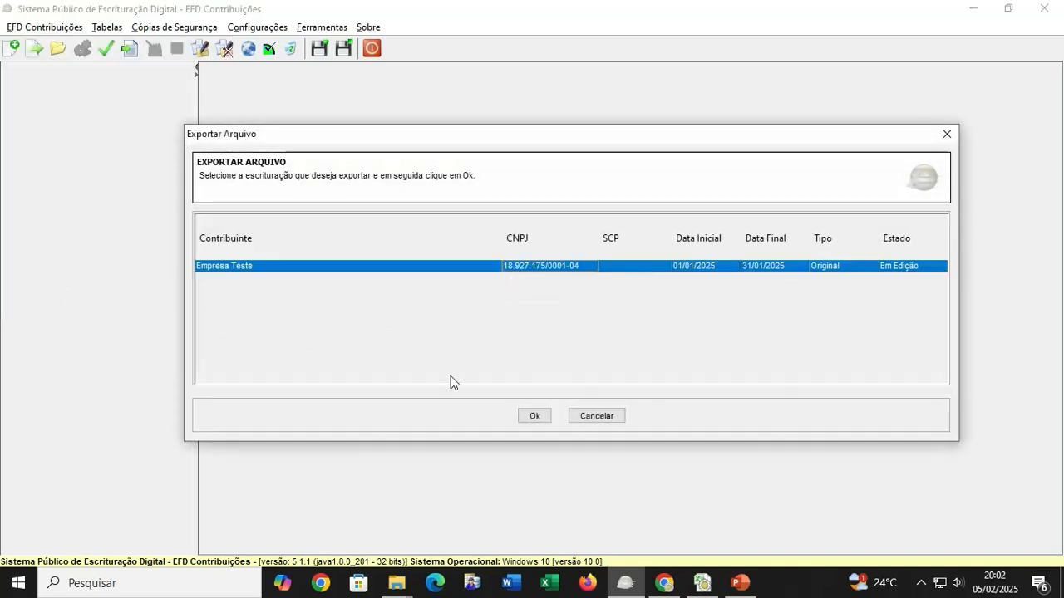
click(533, 417)
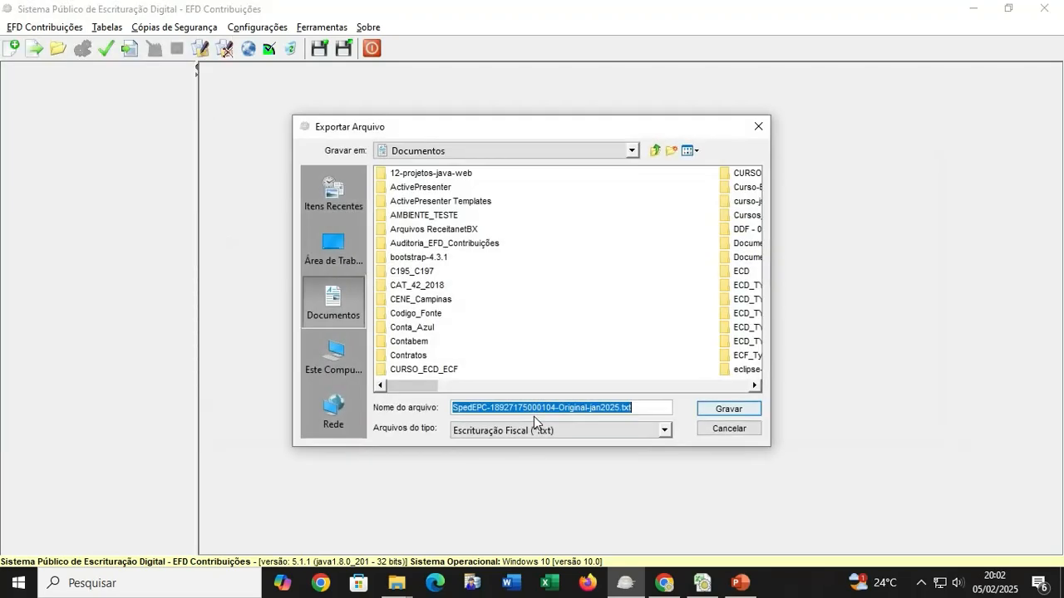
Export the bookkeeping as a TXT file to the user profile's Downloads folder, keeping the suggested file name
click(334, 249)
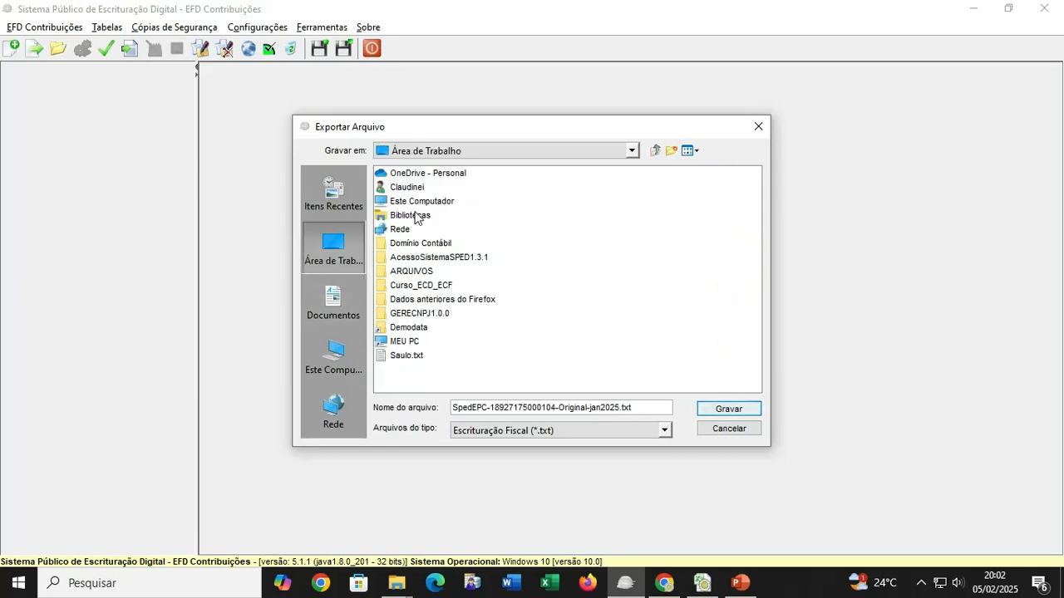
double_click(408, 187)
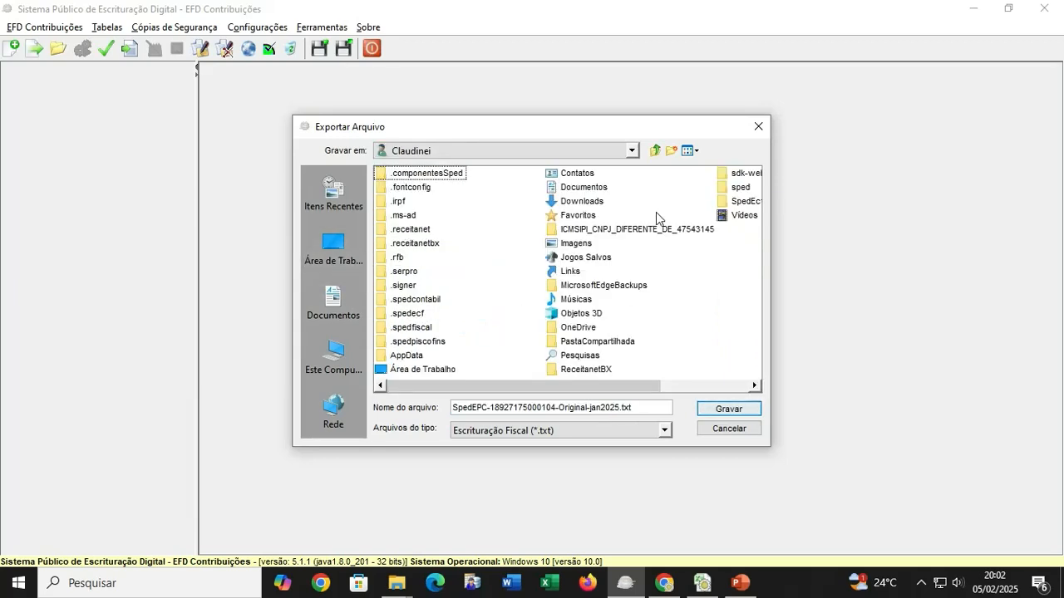
double_click(582, 201)
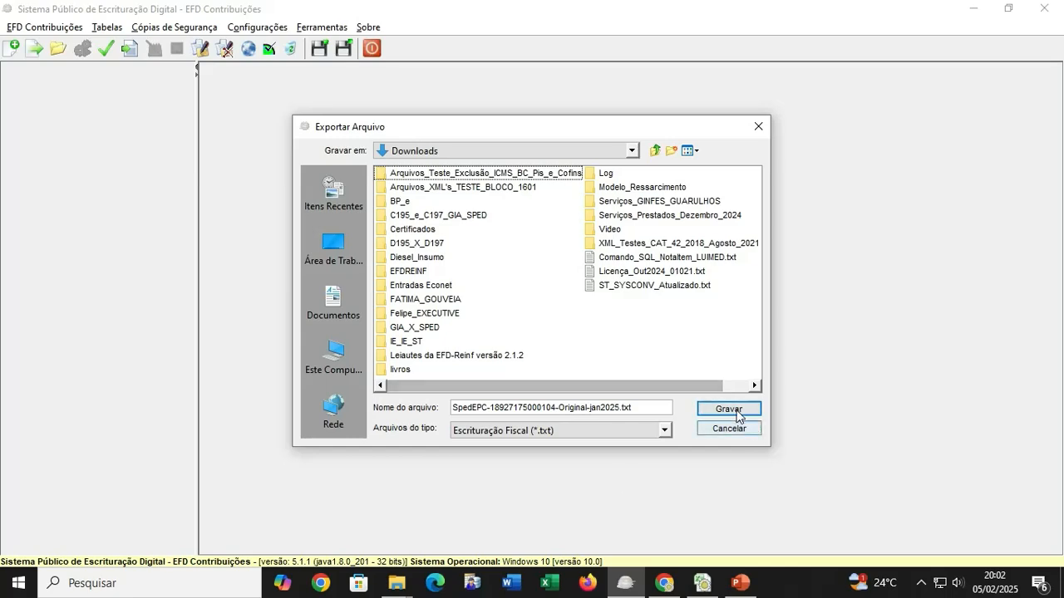
click(729, 409)
click(511, 310)
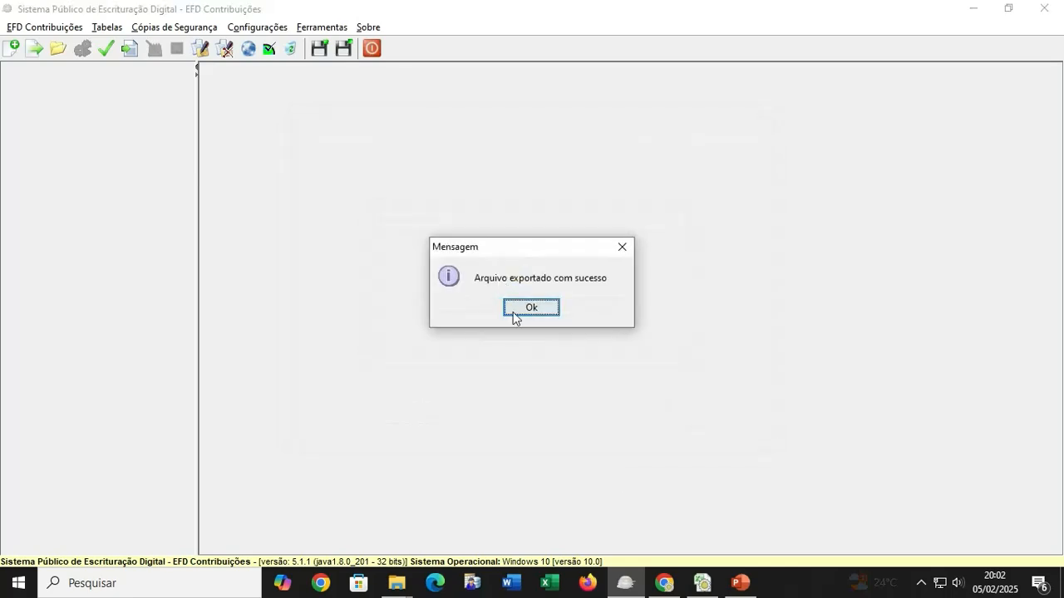
Switch to SPED XML EXCEL SYSCONV and open the single-SPED import of a TXT file to Excel
click(968, 10)
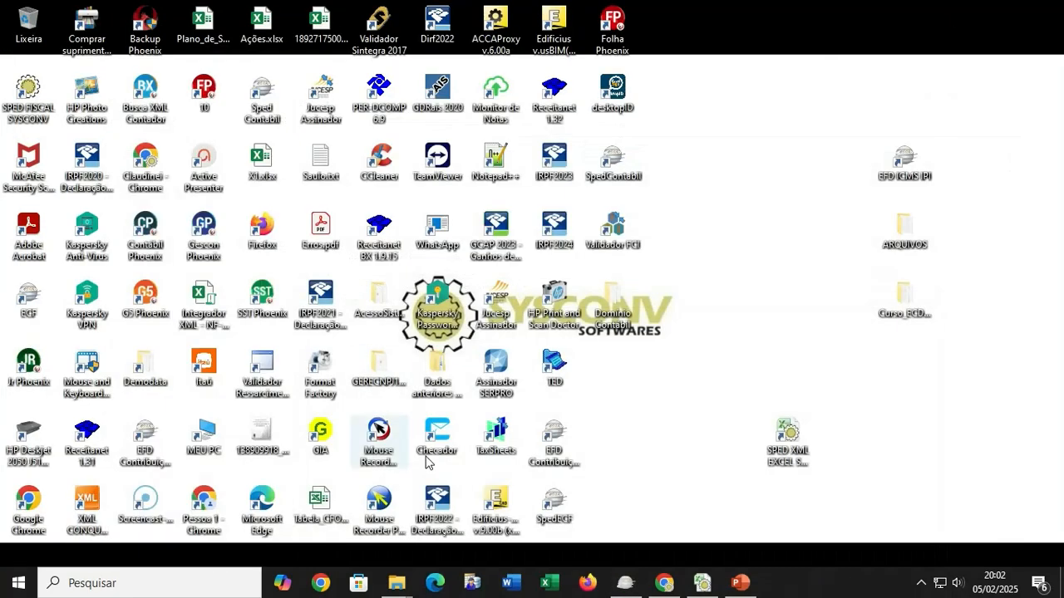
double_click(785, 436)
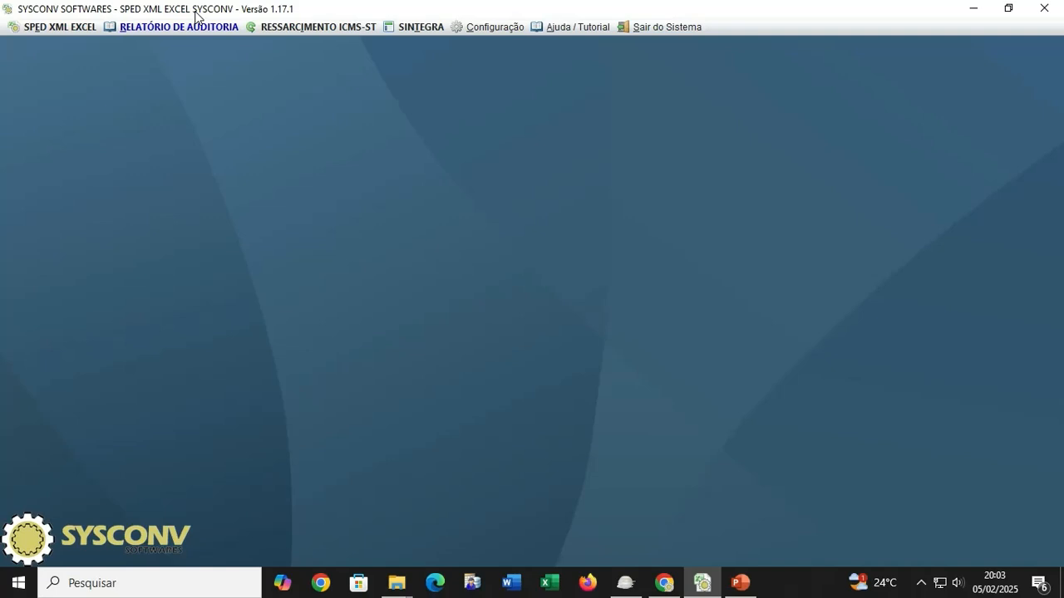
click(63, 29)
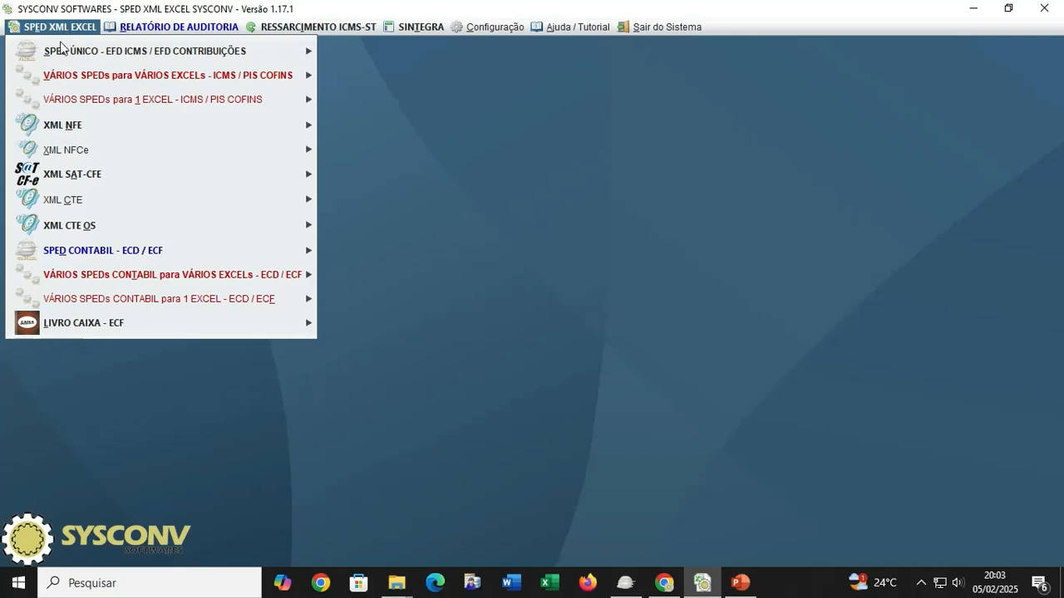
mouse_move(60, 50)
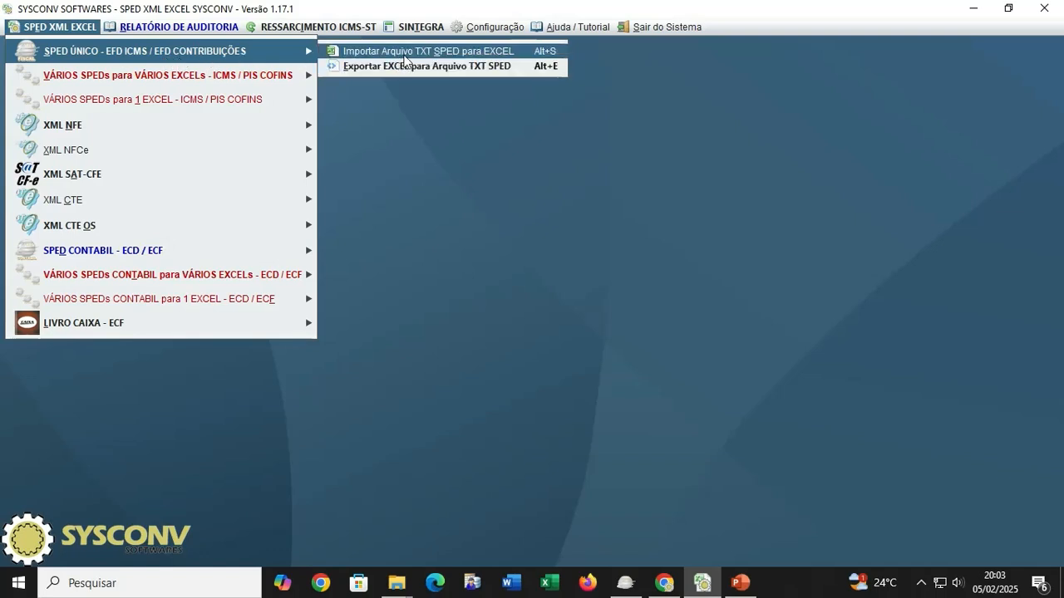
click(456, 53)
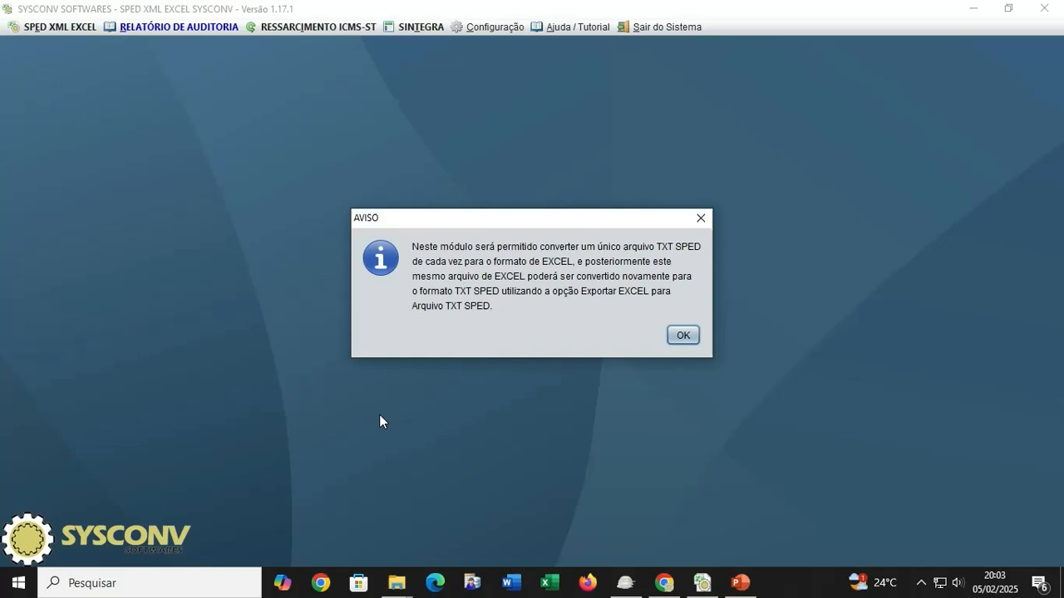
click(681, 335)
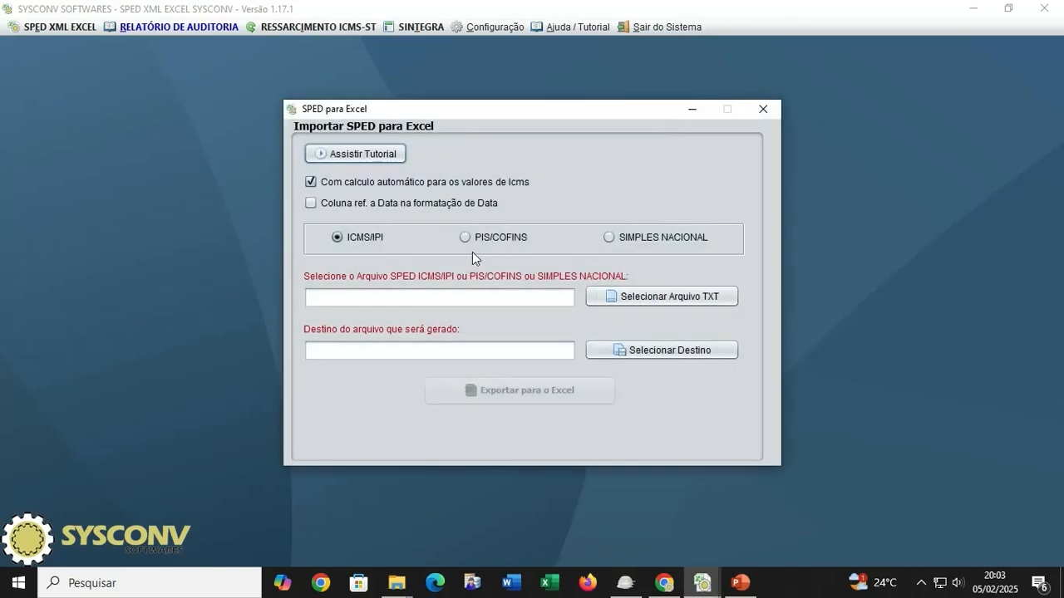
Set the import type to PIS/COFINS and select the SpedEPC Original-jan2025 TXT file from the user profile's Downloads folder
click(486, 238)
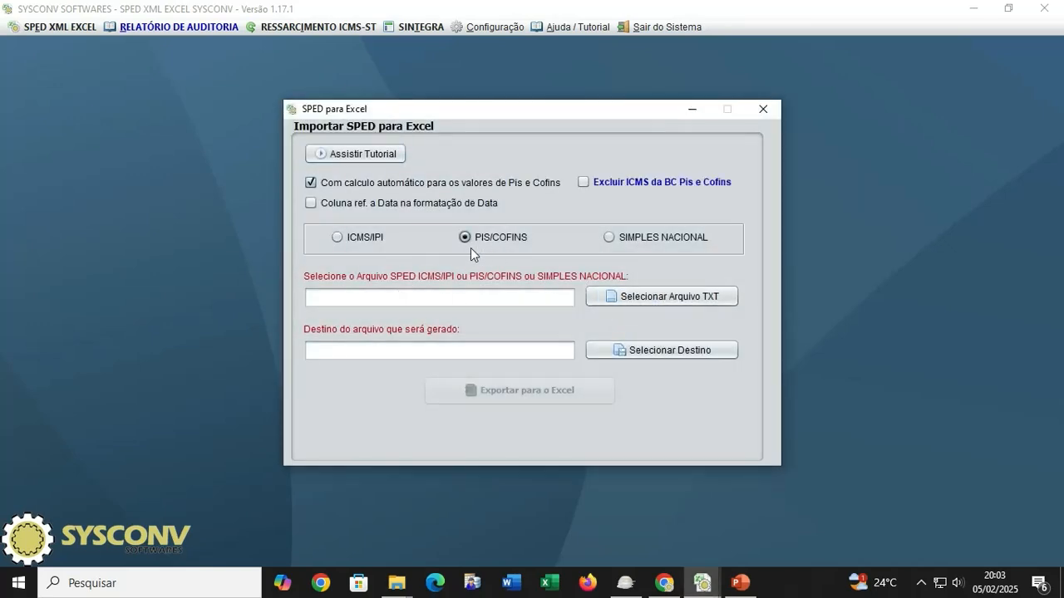
click(655, 301)
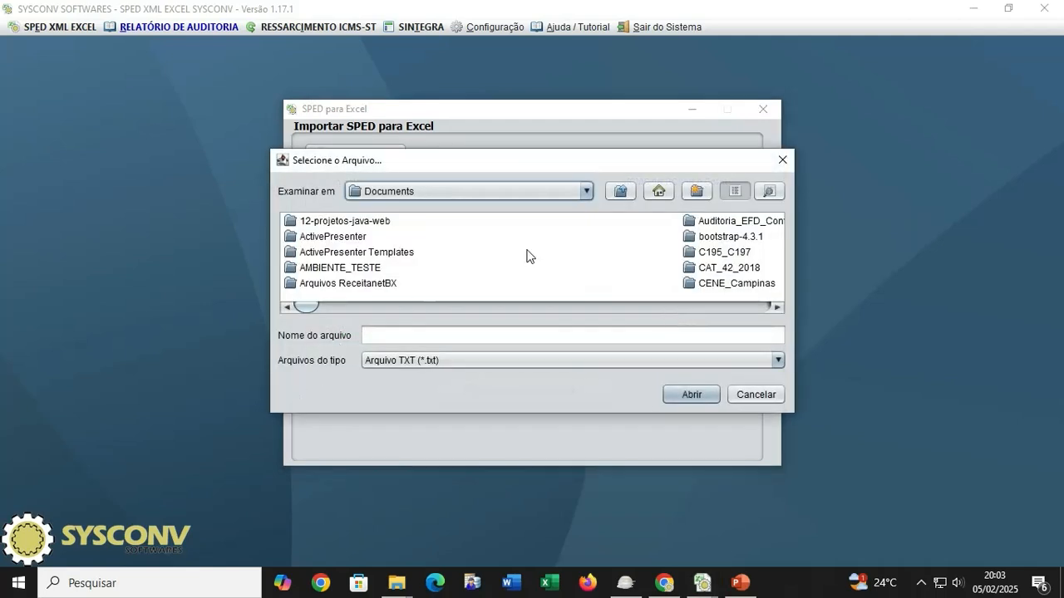
click(586, 191)
scroll(422, 245, up, 3)
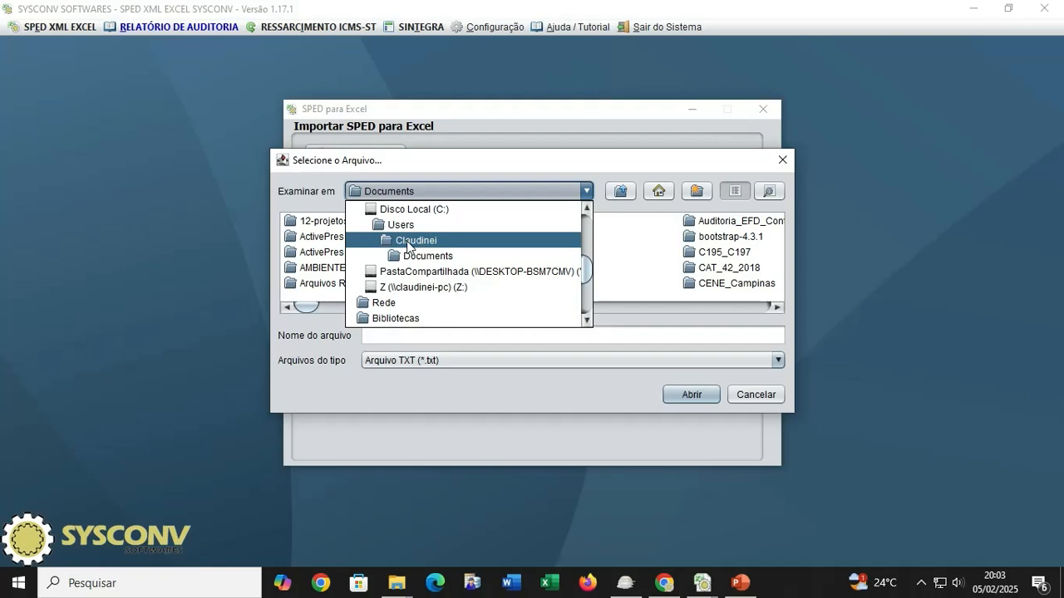
click(412, 241)
click(298, 240)
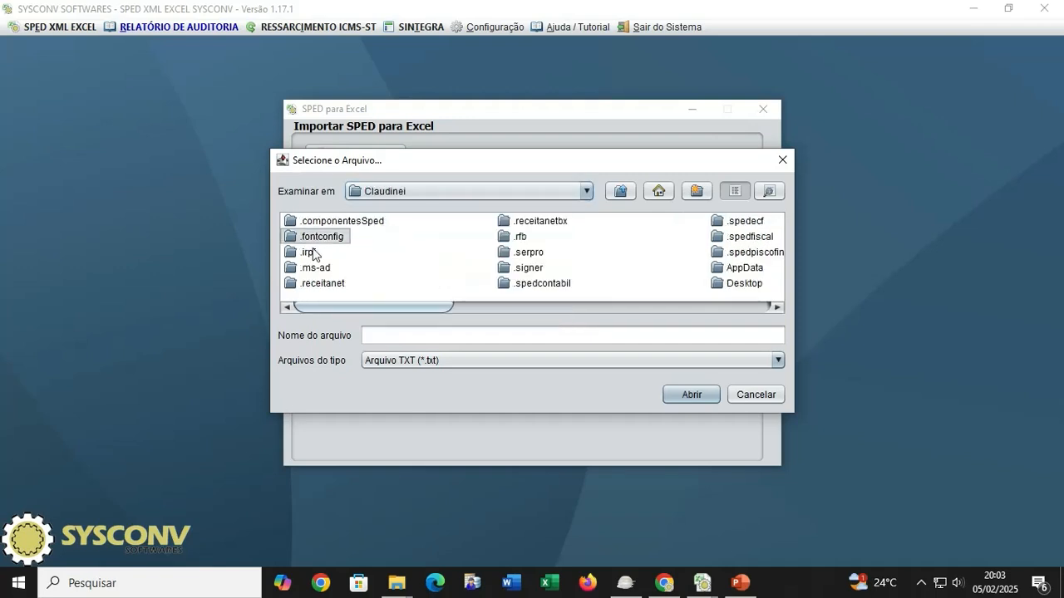
text(do)
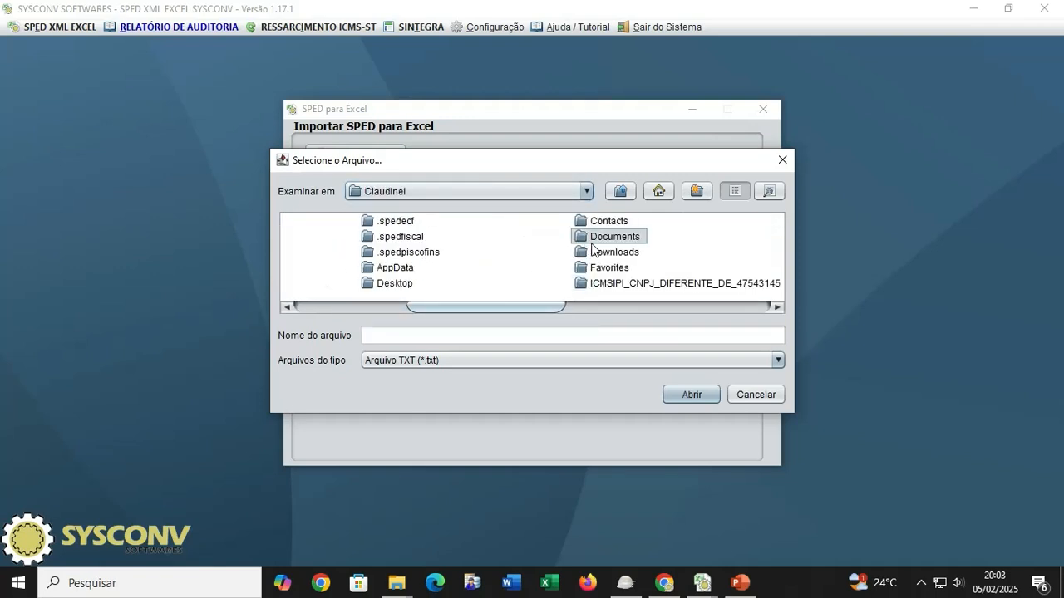
double_click(595, 251)
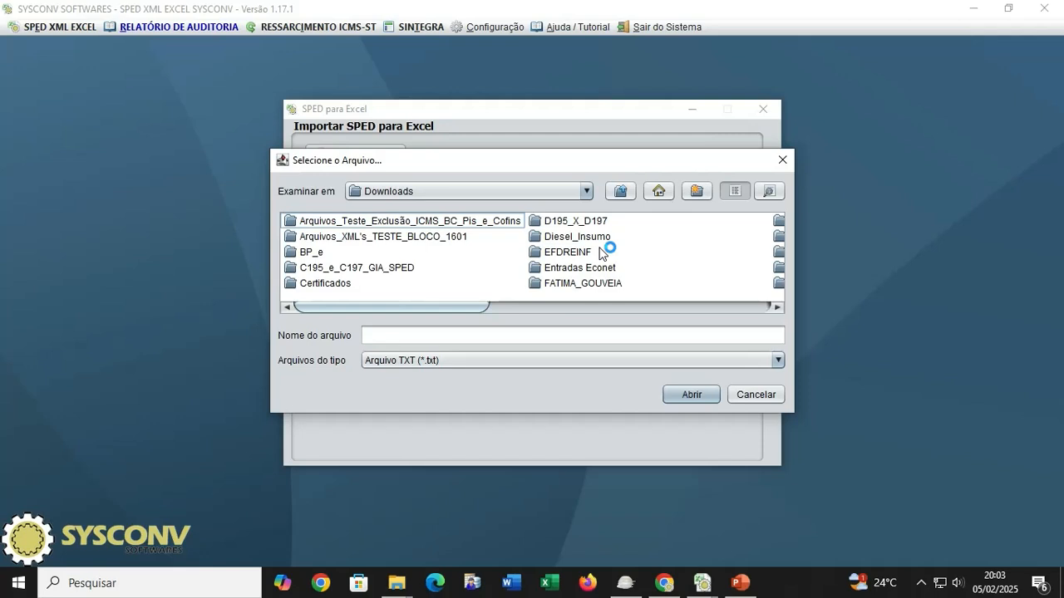
click(720, 310)
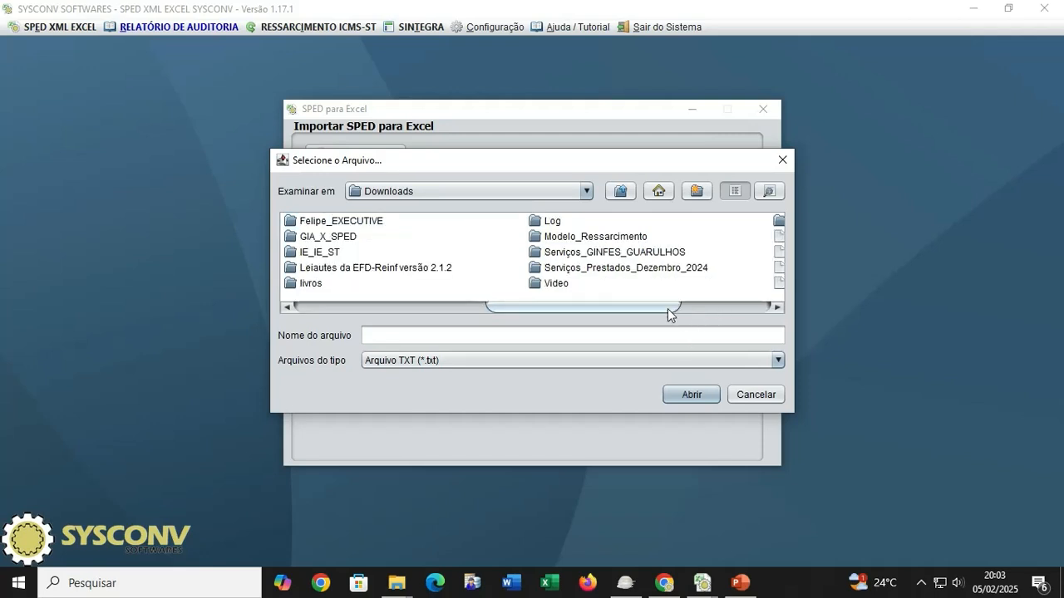
drag(669, 308, 791, 320)
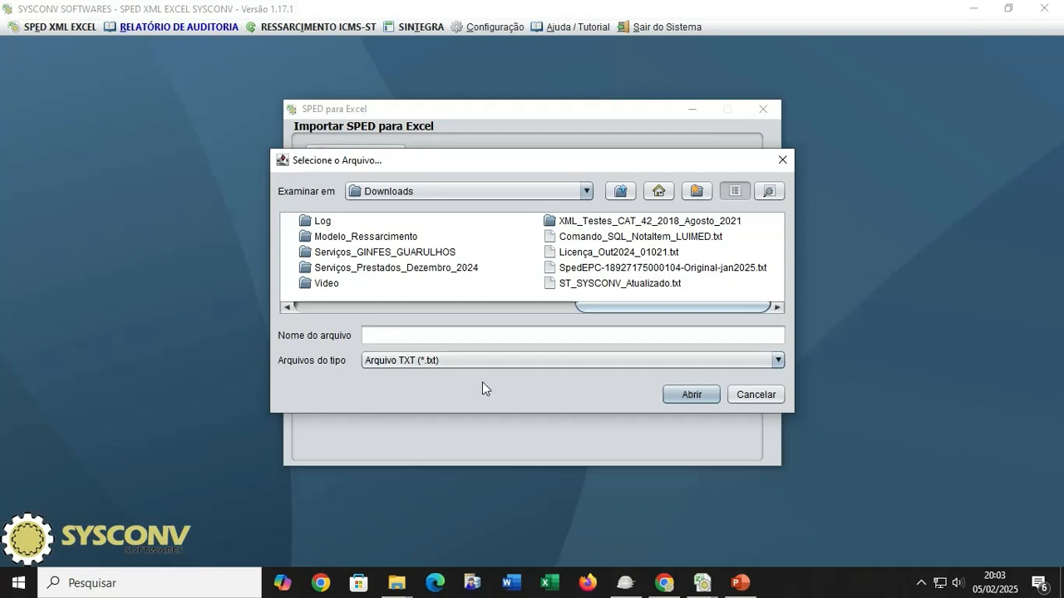
click(687, 270)
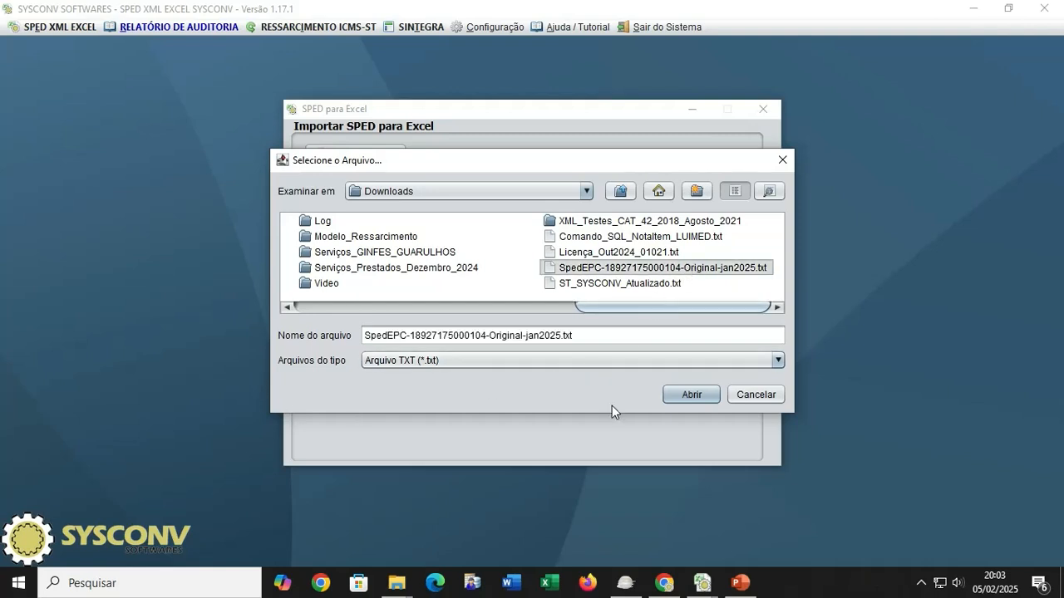
click(682, 395)
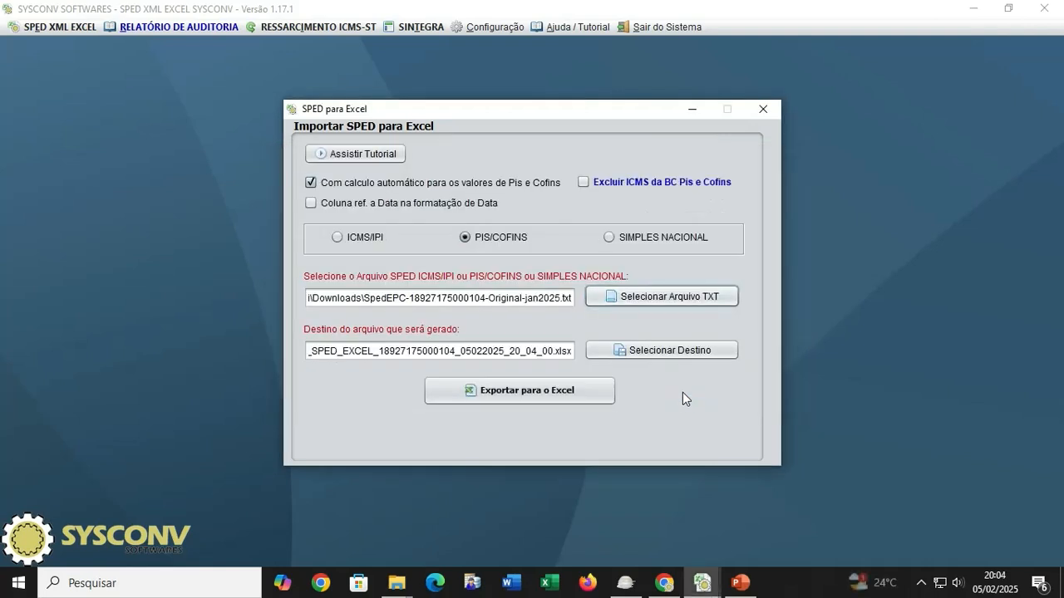
Export the selected SPED file to Excel using the suggested destination, and close the SPED para Excel window
click(550, 402)
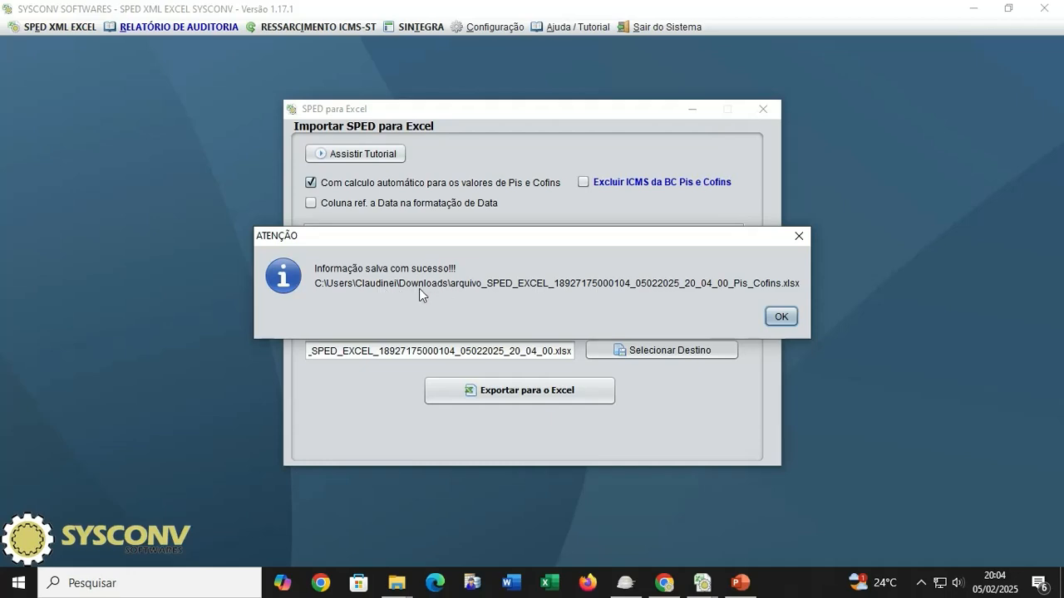
click(789, 317)
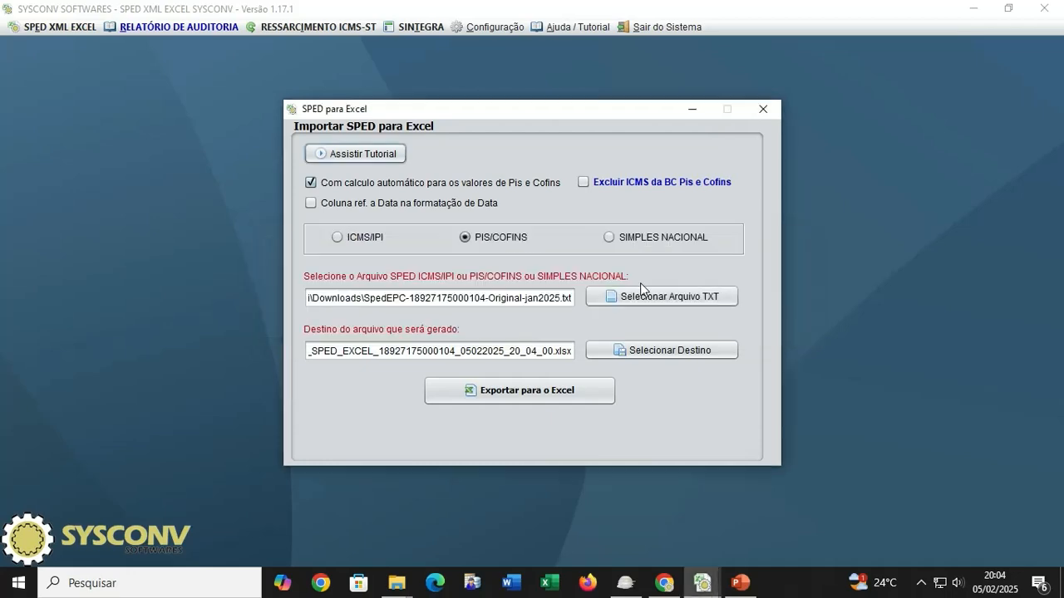
click(762, 109)
Switch to File Explorer's Downloads folder, open the generated Pis_Cofins workbook in Excel and maximize its window
mouse_move(397, 591)
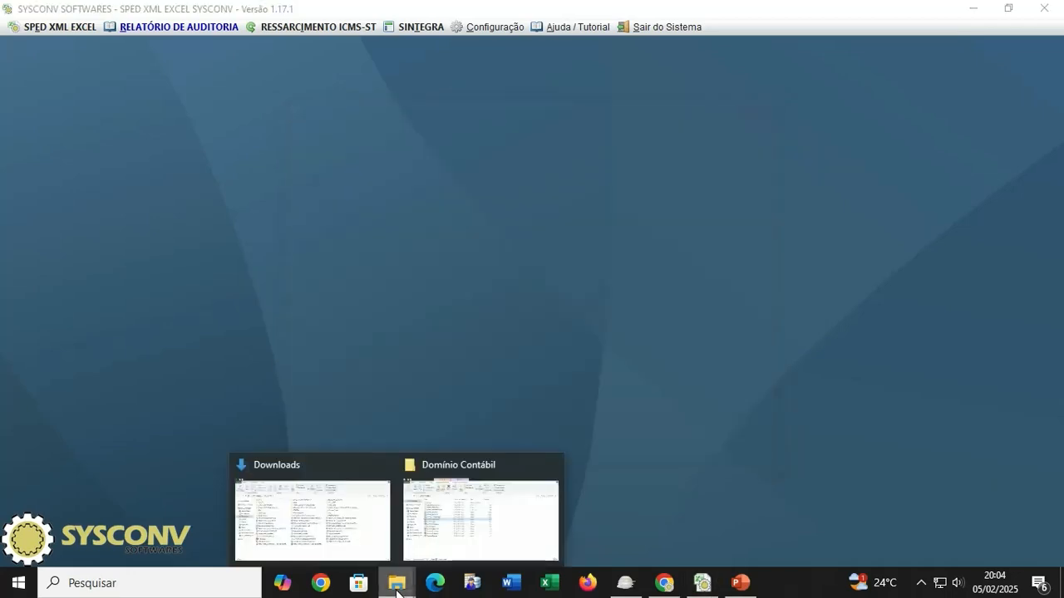
click(330, 524)
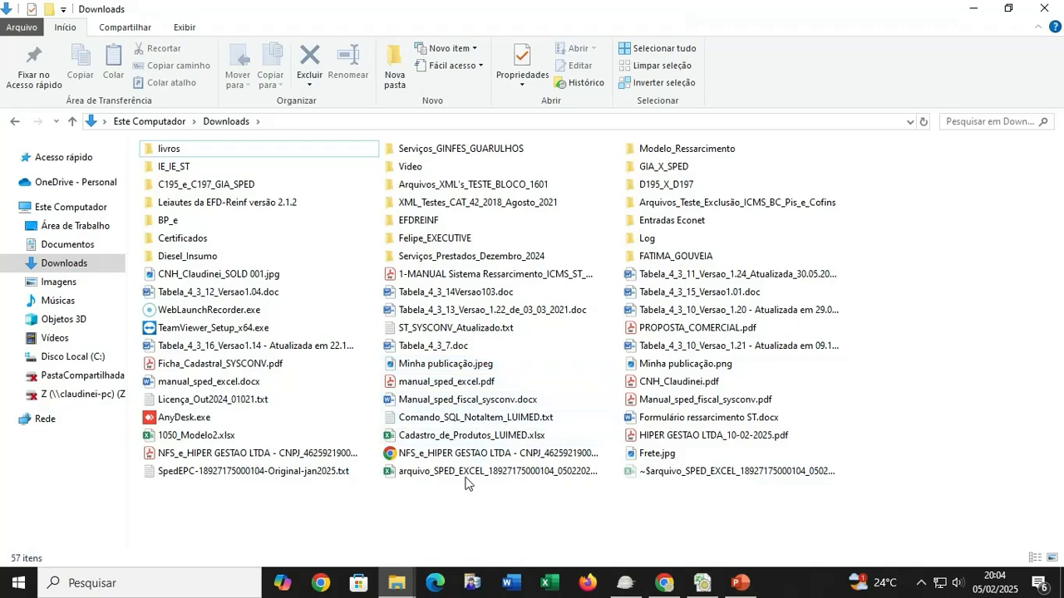
click(469, 471)
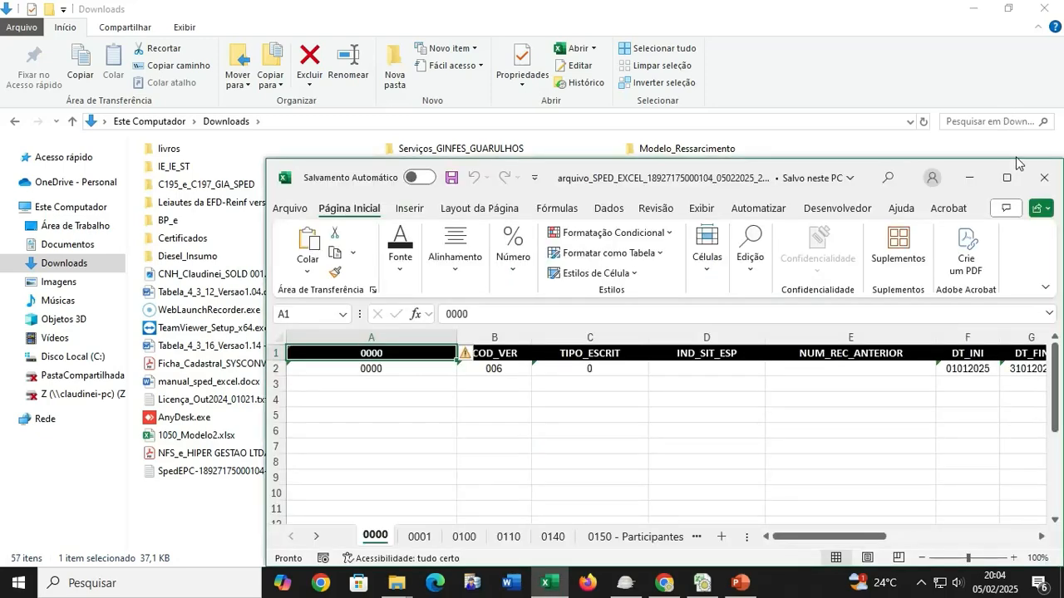
click(1006, 178)
click(347, 303)
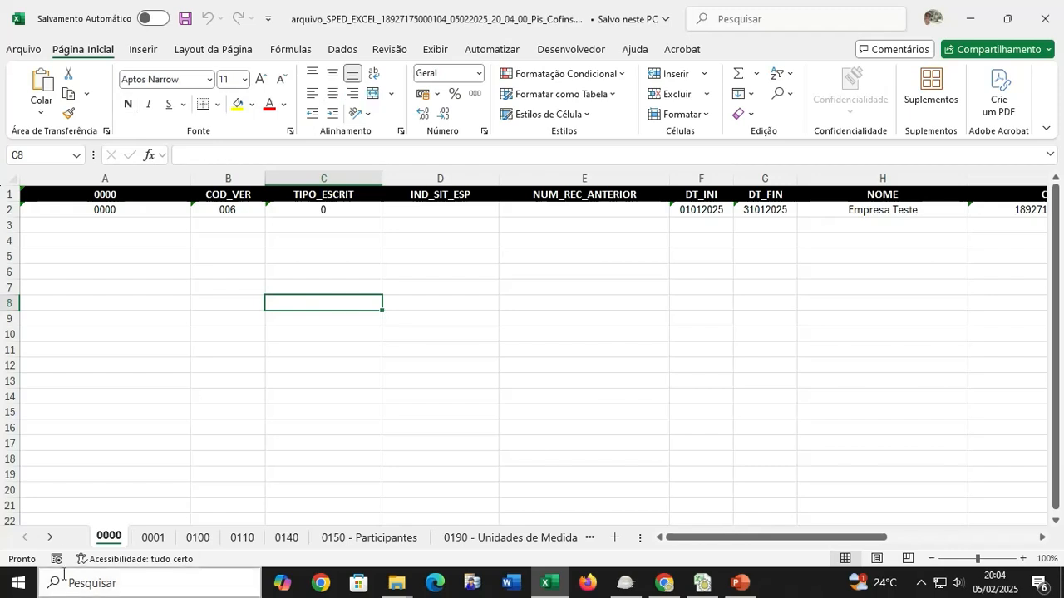
Display the D100 - Fretes sheet of the workbook
click(50, 537)
click(50, 538)
click(50, 538)
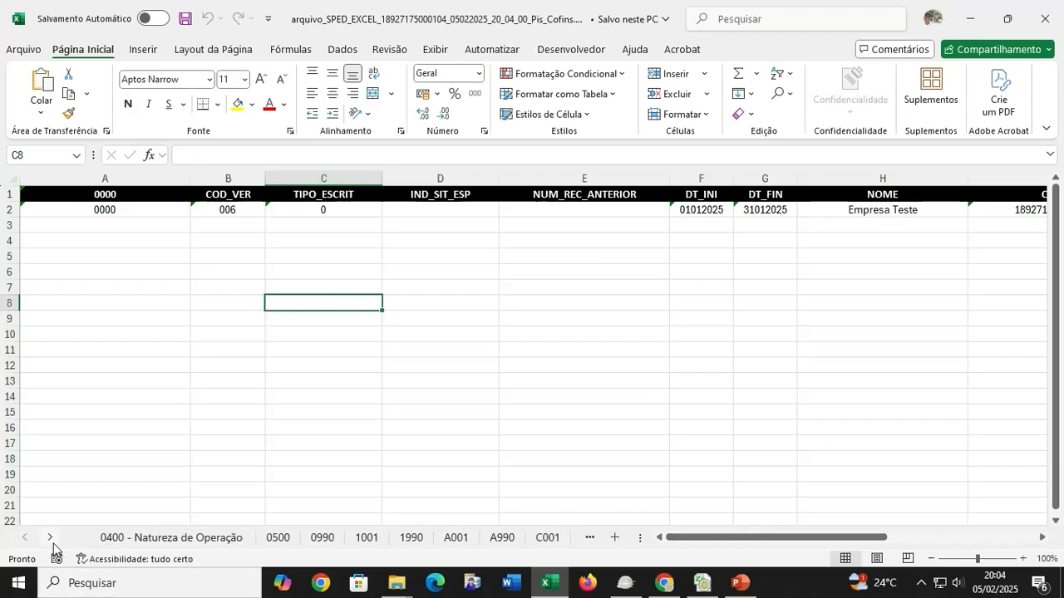
click(50, 537)
click(50, 537)
click(50, 537)
click(50, 537)
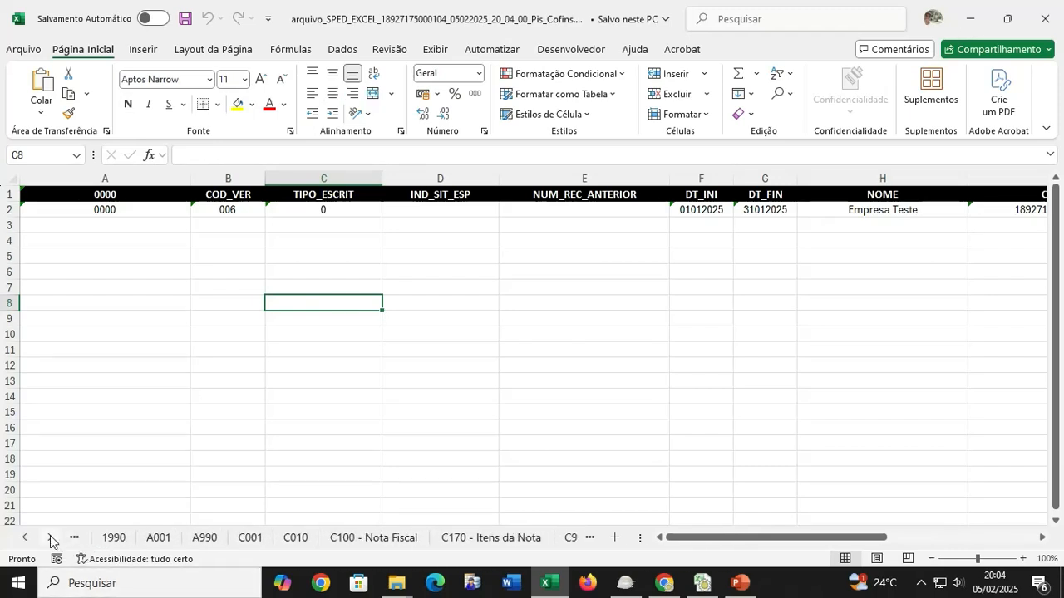
click(50, 537)
click(50, 537)
click(50, 537)
click(50, 537)
click(50, 537)
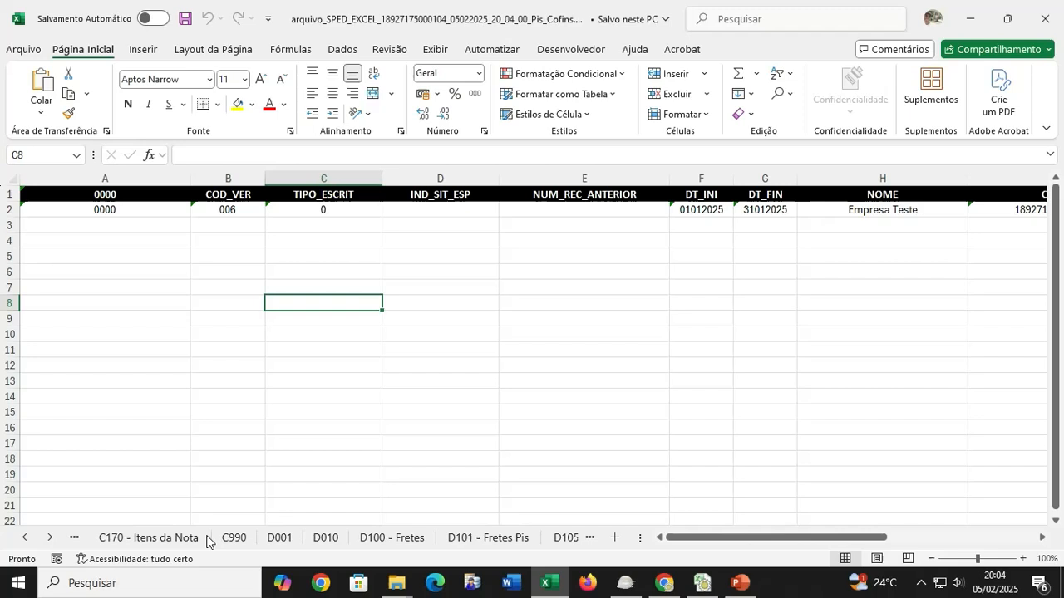
click(385, 540)
click(400, 413)
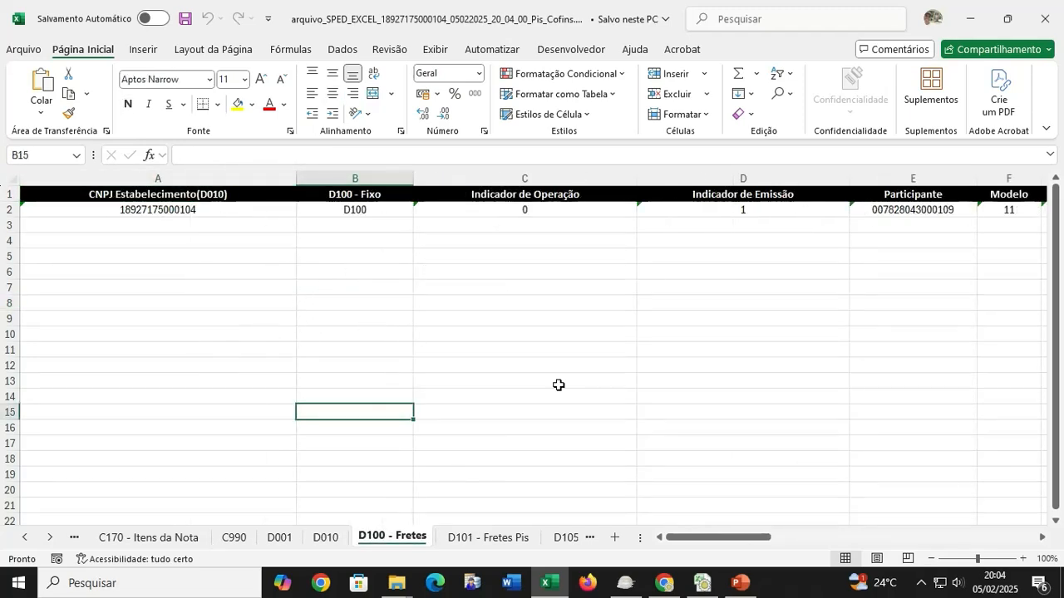
Copy the complete D100 record in row 2, columns A to X, and paste it down through row 10
drag(711, 537, 689, 541)
click(344, 319)
click(168, 215)
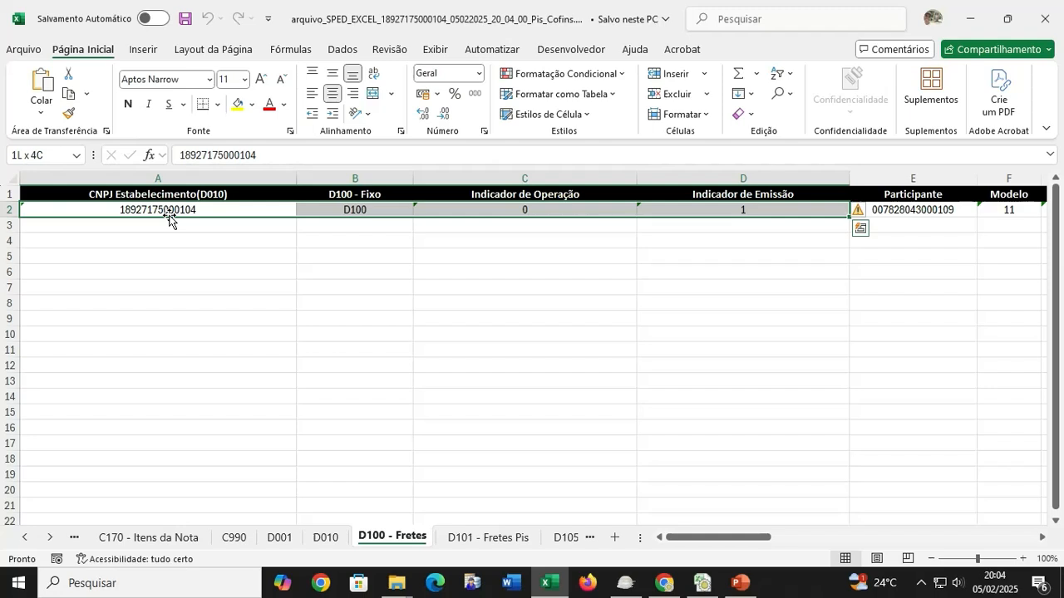
key(shift+Right)
key(shift+Right)
key(shift+Right)
key(shift+Right)
key(shift+Right)
key(shift+Right)
key(shift+Right)
key(shift+Right)
key(shift+Right)
key(shift+Right)
key(shift+Right)
key(shift+Right)
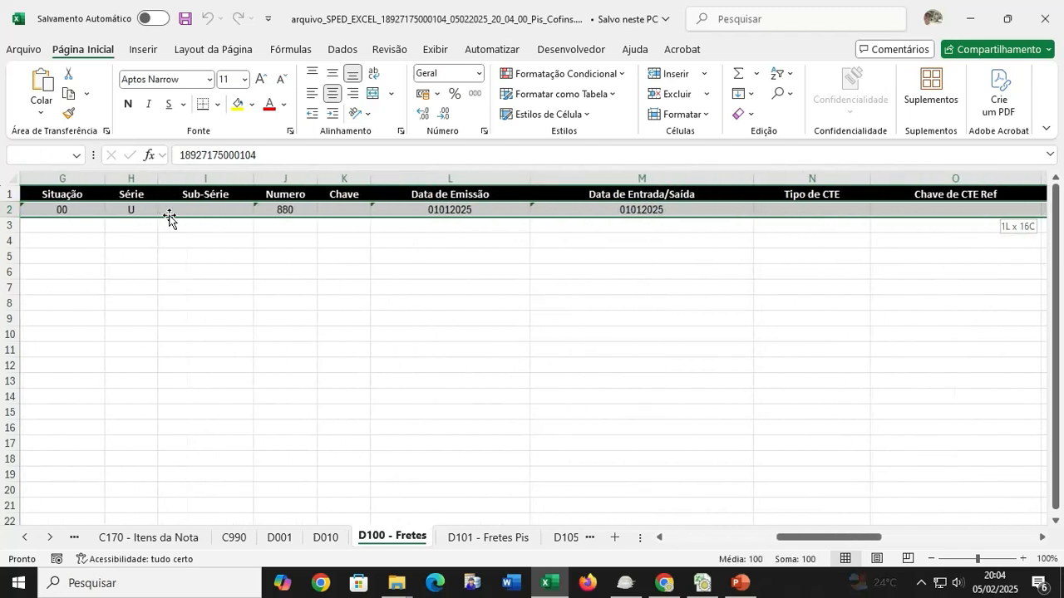
key(shift+Right)
key(shift+Right)
key(shift+Right)
key(shift+Right)
key(shift+Right)
key(shift+Right)
key(shift+Right)
key(shift+Right)
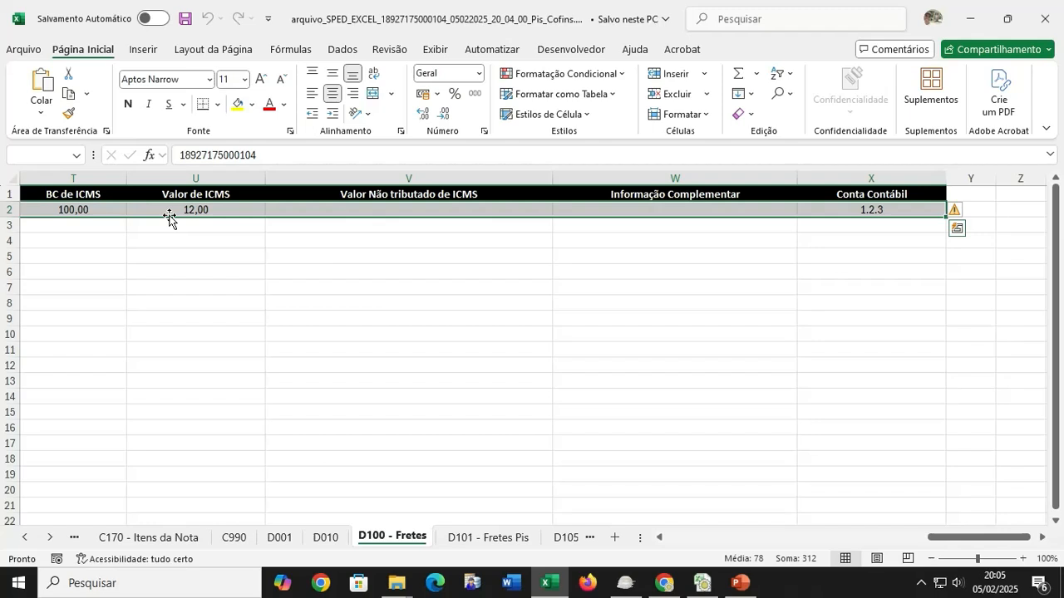
key(ctrl+c)
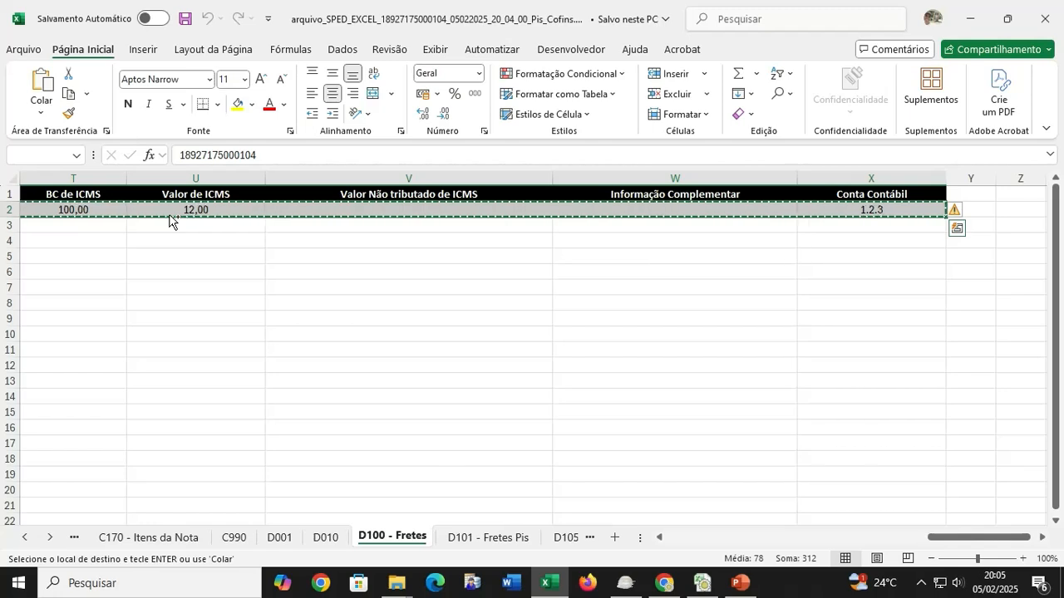
key(shift+Down)
key(shift+Down)
key(shift+Down)
key(shift+Down)
key(shift+Down)
key(shift+Down)
key(shift+Down)
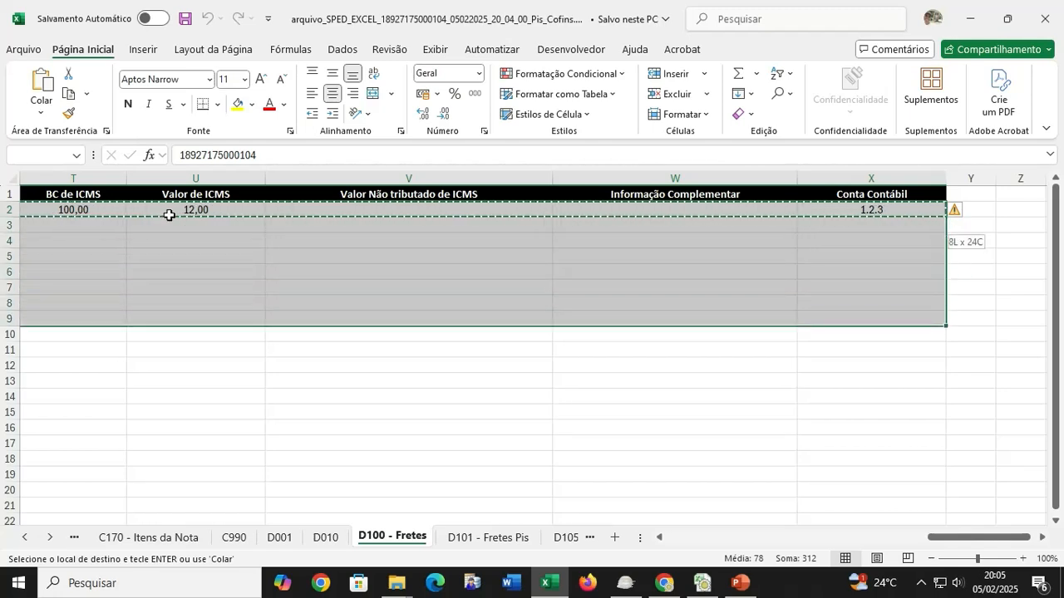
key(ctrl+v)
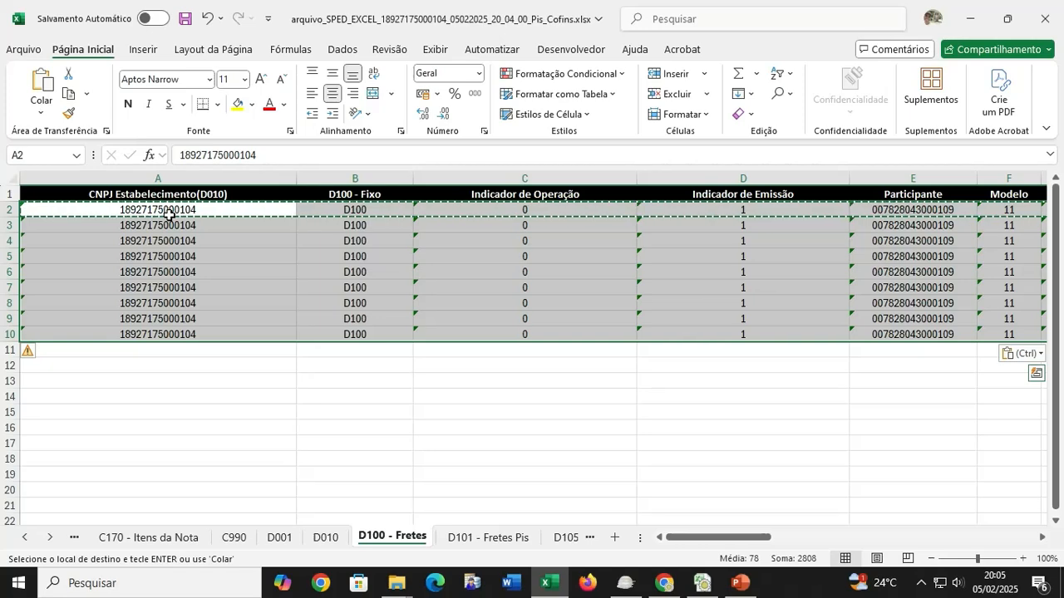
Fill the Numero column from J2 down to J10 with the consecutive document numbers 880 to 888
key(Right)
key(Right)
key(Right)
key(Right)
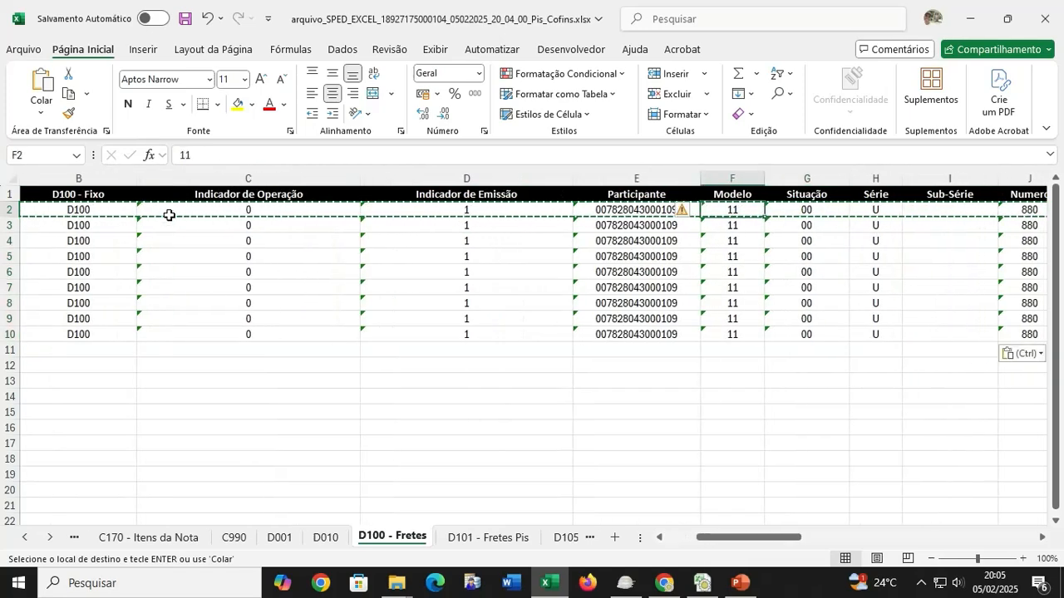
key(Right)
key(Right)
key(Right)
key(Right)
key(Right)
key(Right)
key(Right)
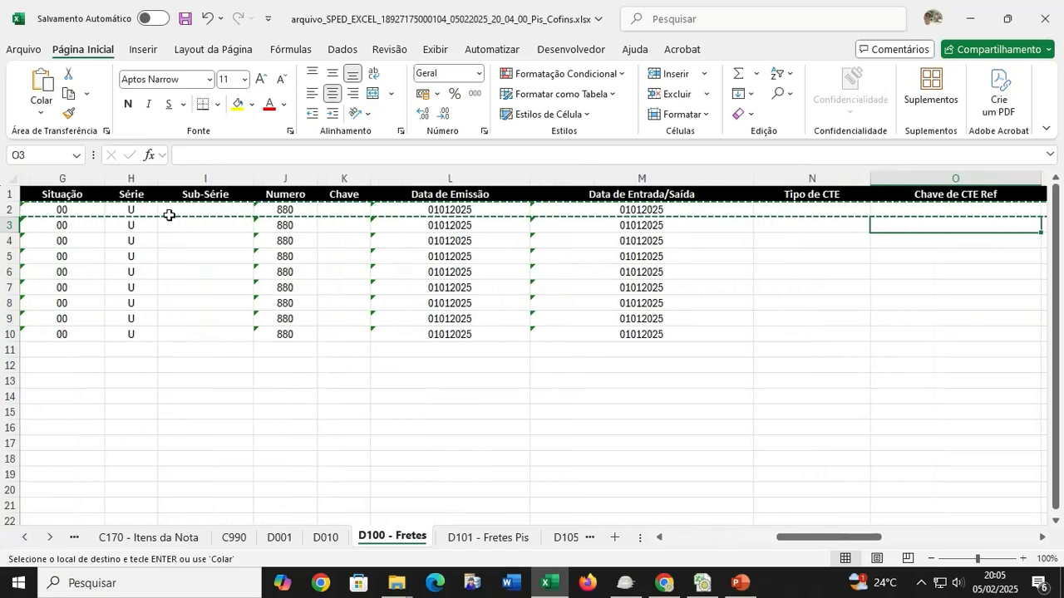
click(299, 208)
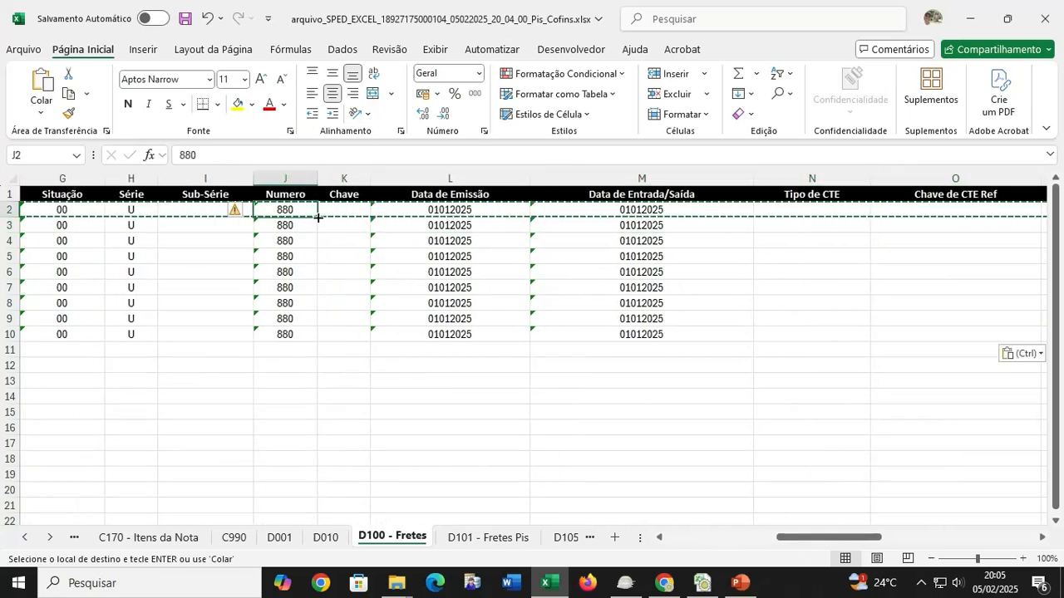
drag(318, 217, 320, 342)
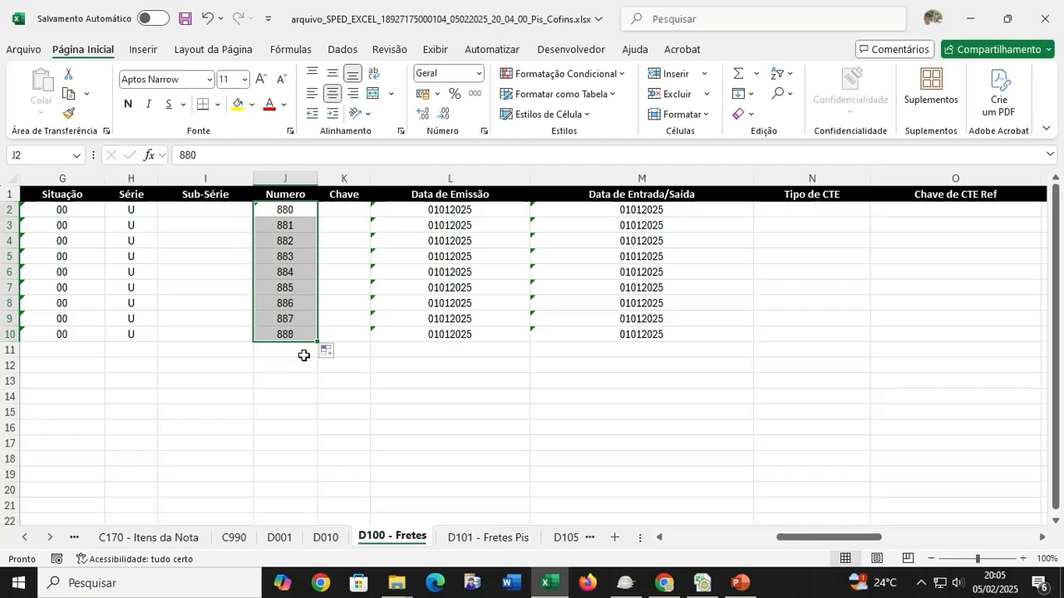
Examine the columns of the duplicated D100 records, from CNPJ Estabelecimento across to Chave de CTE Ref
click(303, 254)
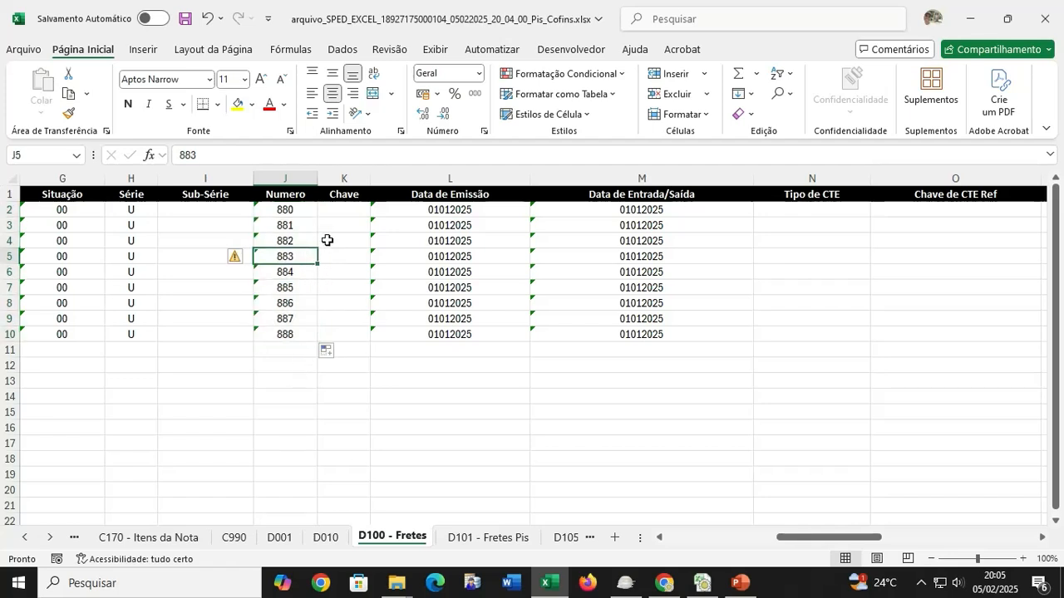
key(Up)
key(Up)
key(Up)
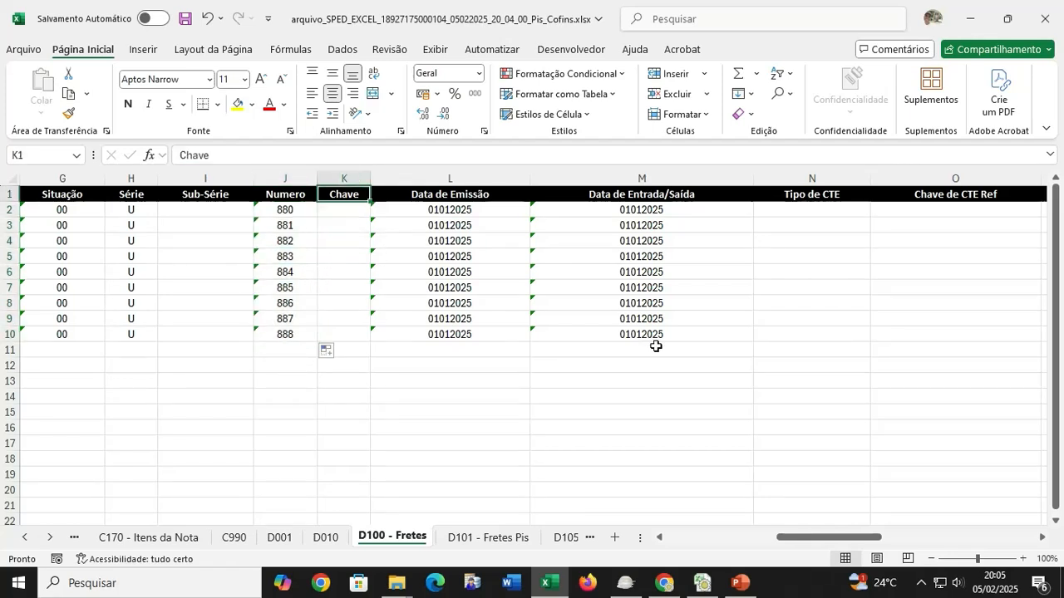
key(Left)
key(Left)
key(Down)
key(Home)
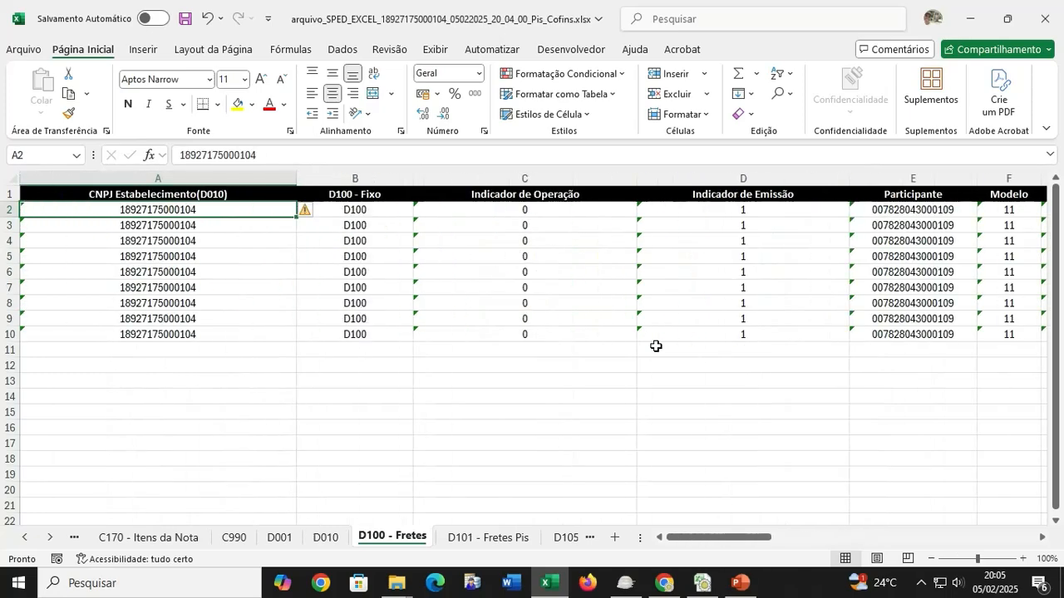
key(Right)
key(Left)
key(Right)
key(Right)
key(Right)
key(Right)
key(Right)
key(Right)
key(Right)
key(Right)
key(Right)
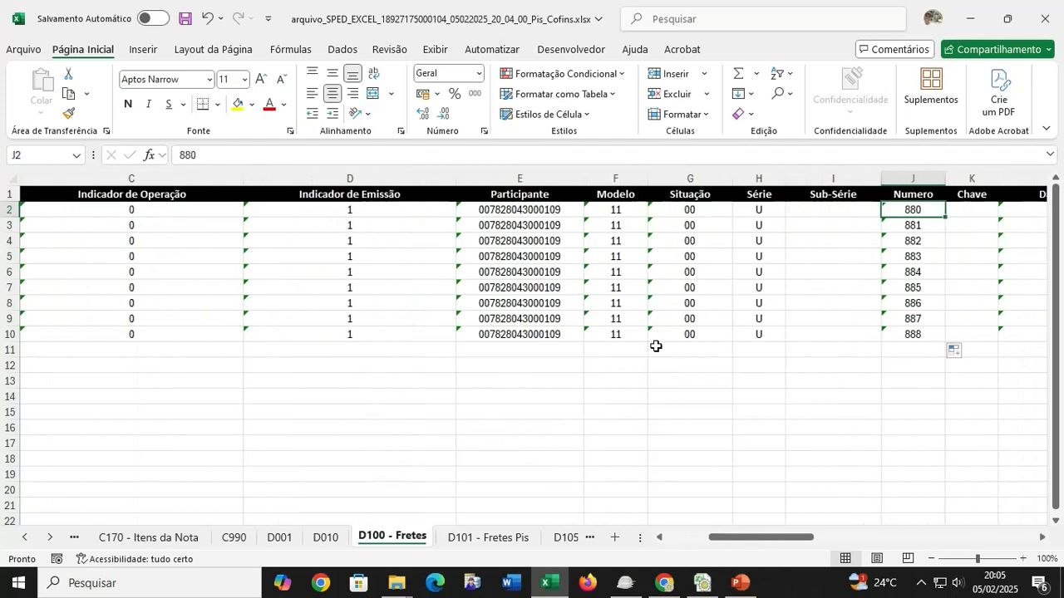
key(Right)
key(Right)
key(Right)
key(Right)
key(Right)
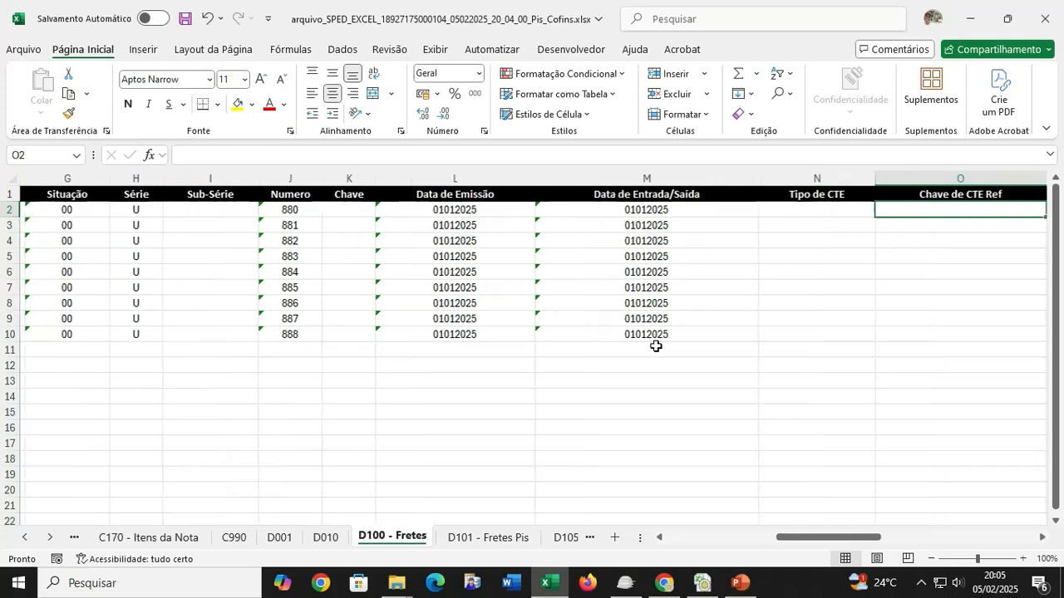
Examine the value columns of the duplicated D100 records, from Valor and Desconto across to BC de ICMS
key(Right)
key(Right)
key(Right)
key(Right)
key(Right)
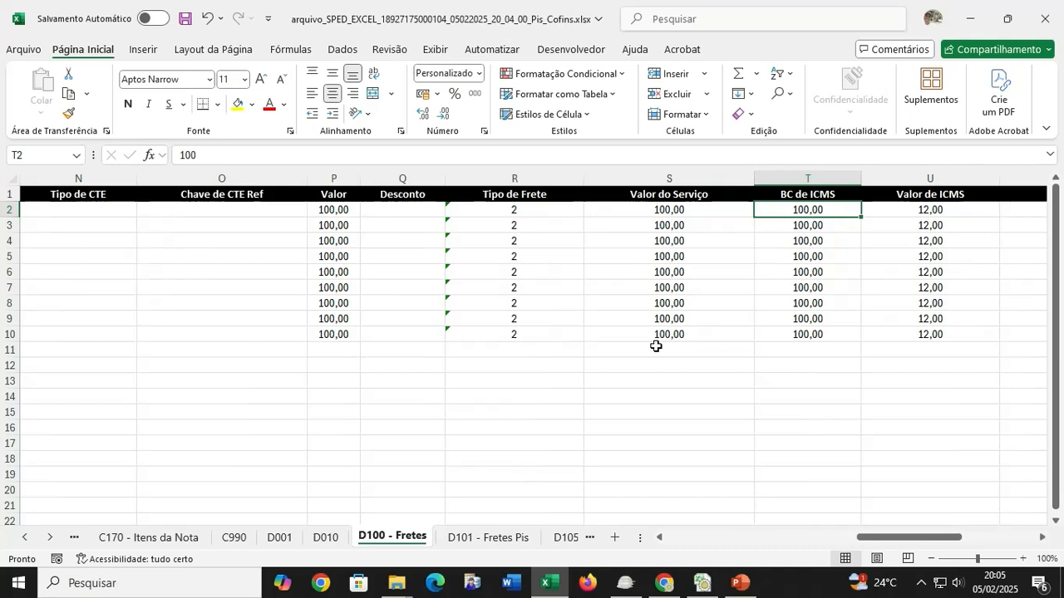
key(Left)
key(Left)
key(Left)
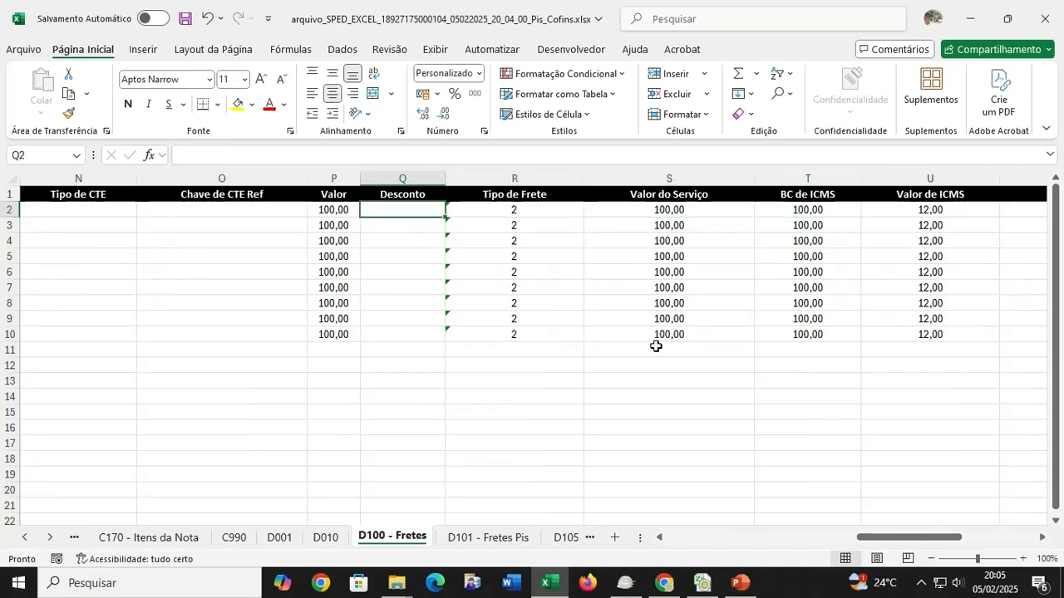
key(Left)
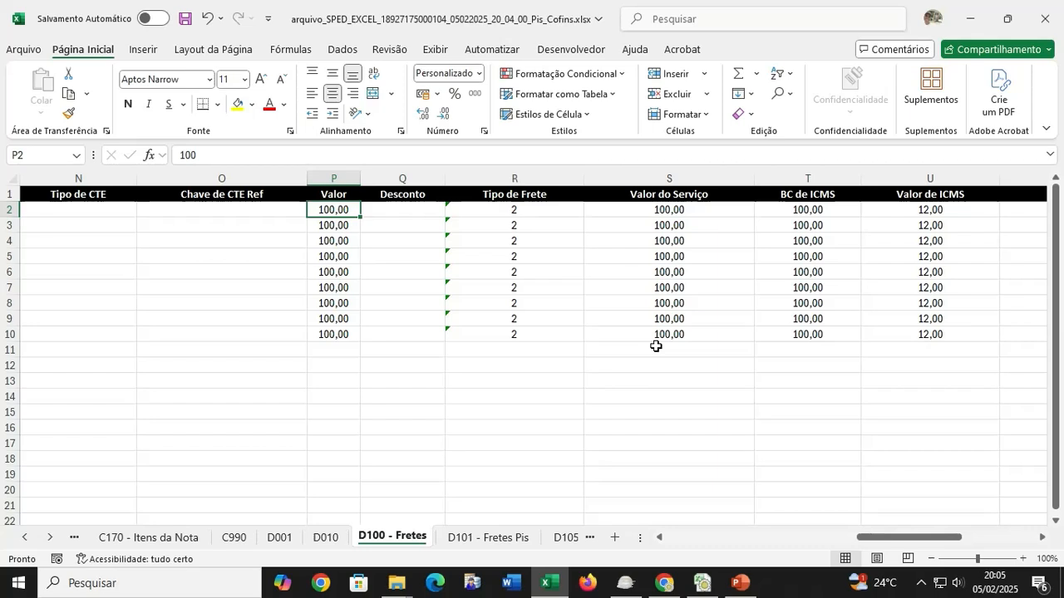
key(Down)
key(Left)
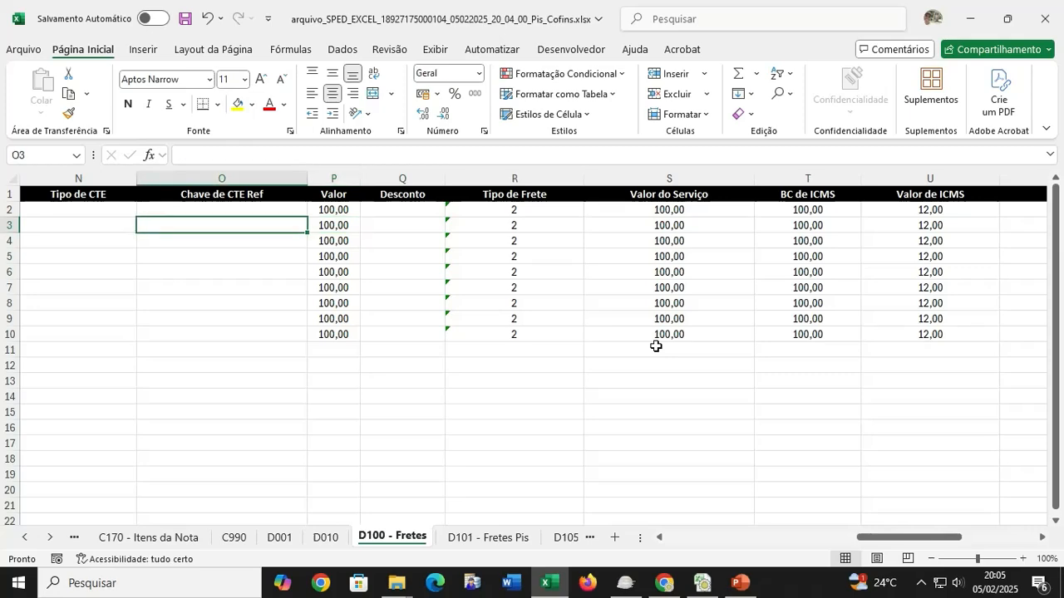
Review the D100 record in row 3 field by field, from CNPJ Estabelecimento across to Conta Contábil
key(Home)
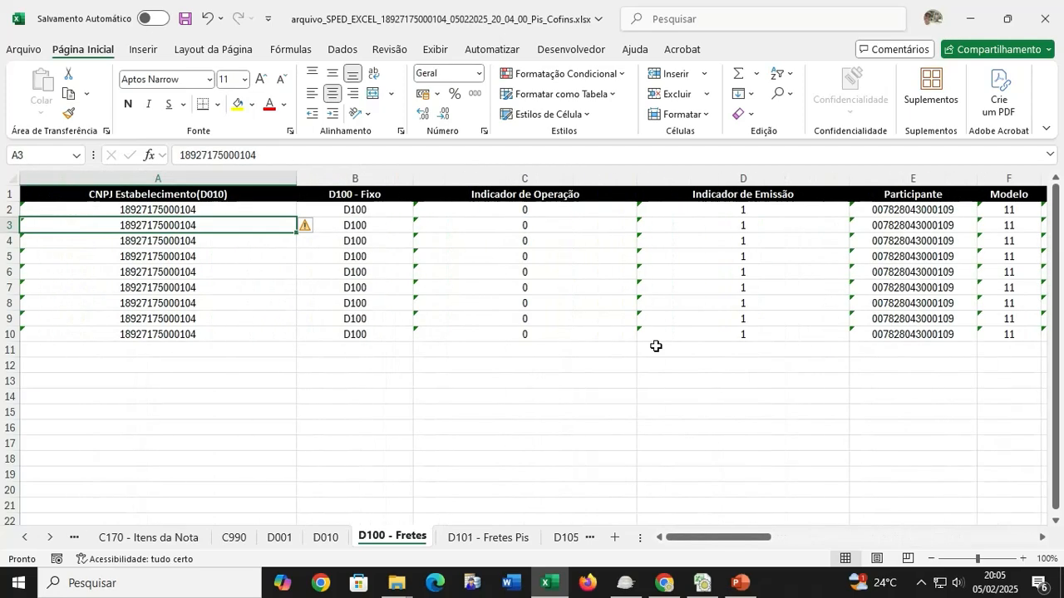
key(Right)
key(Right)
key(Right)
key(Right)
key(Right)
key(Right)
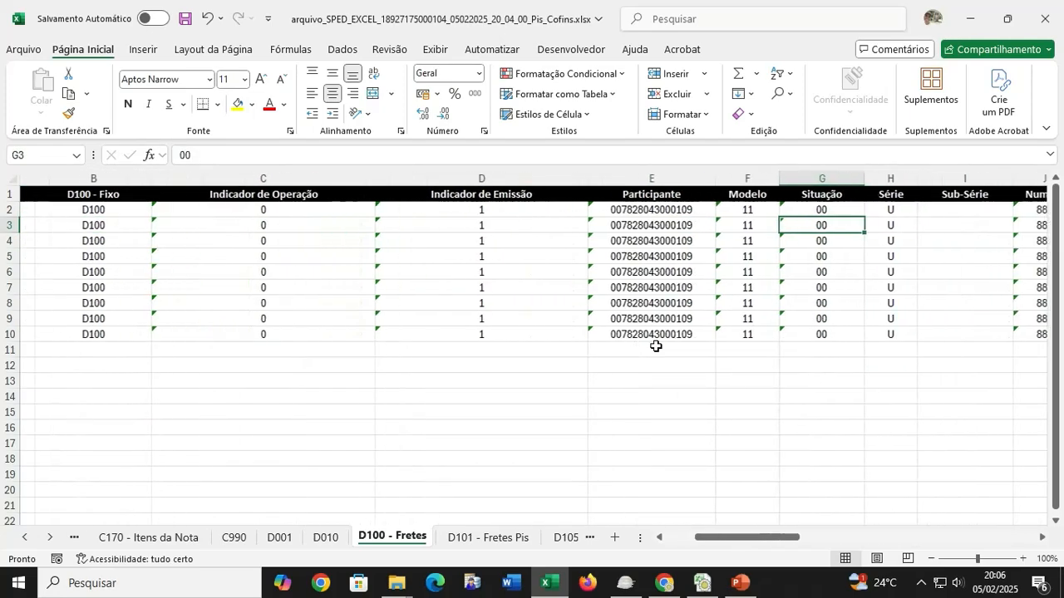
key(Right)
key(Right)
key(Right)
key(Right)
key(Right)
key(Right)
key(Right)
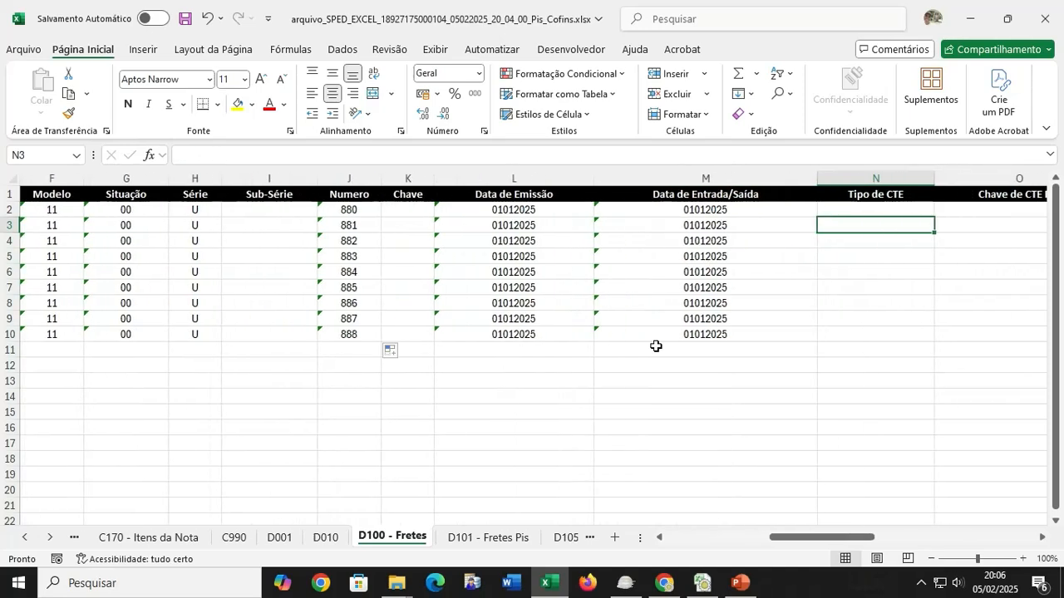
key(Right)
key(Left)
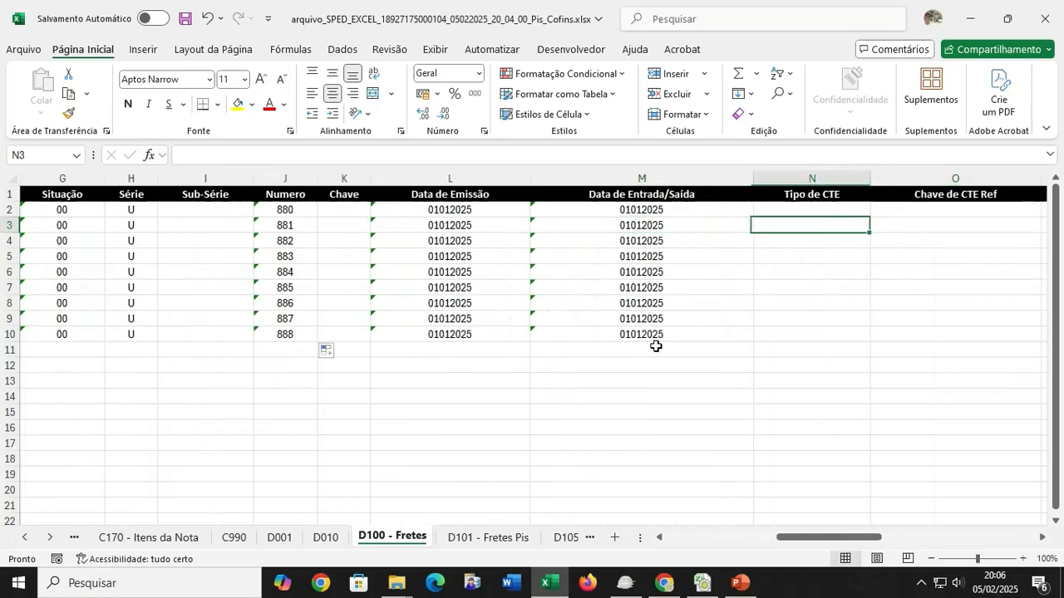
key(Right)
key(Right)
key(Right)
key(Right)
key(Right)
key(Right)
key(Left)
key(Left)
key(Left)
key(Left)
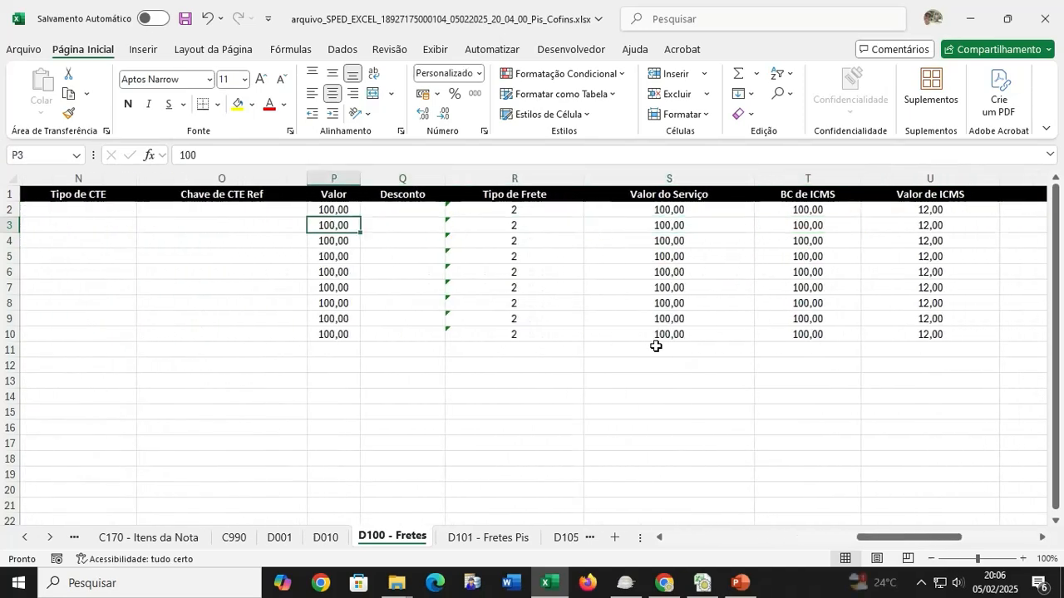
key(Right)
key(Right)
key(Right)
key(Right)
key(Right)
key(Right)
key(Right)
key(Right)
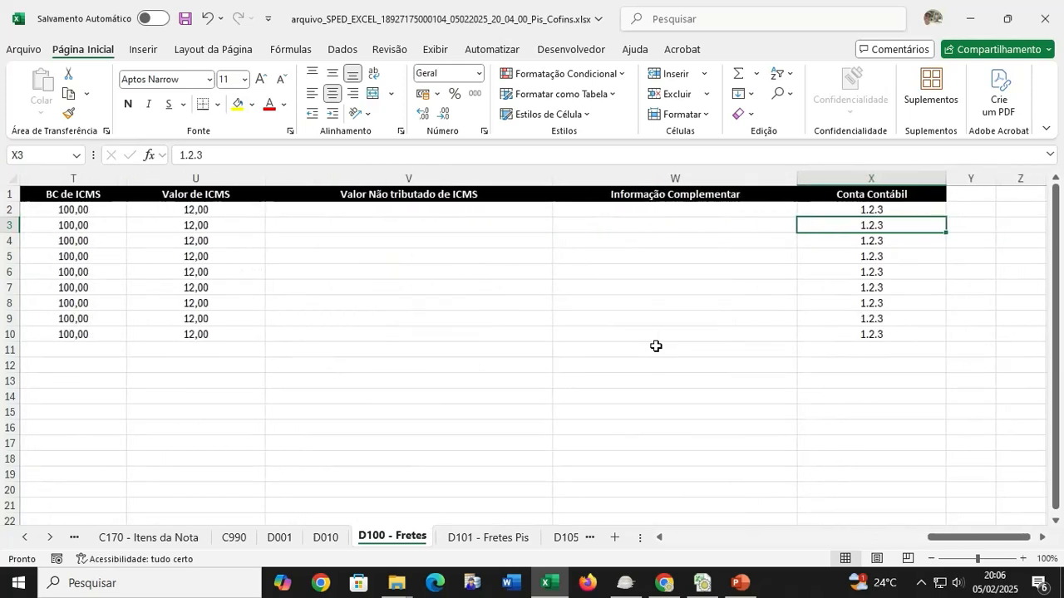
On the D101 - Fretes Pis sheet, copy the complete record in row 2, columns A to L, and paste it down through row 10
click(467, 539)
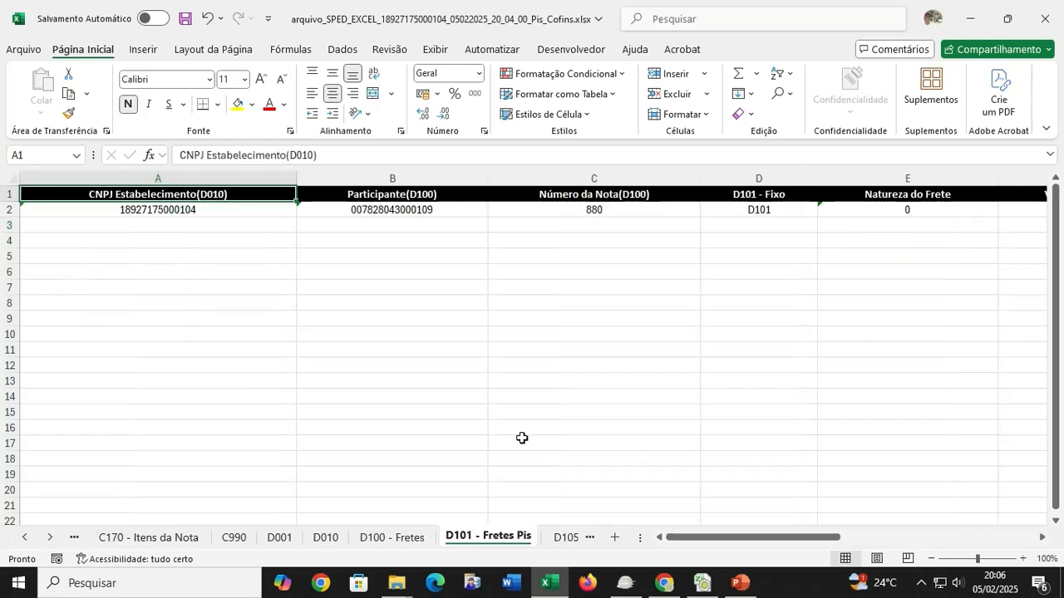
click(433, 214)
key(Left)
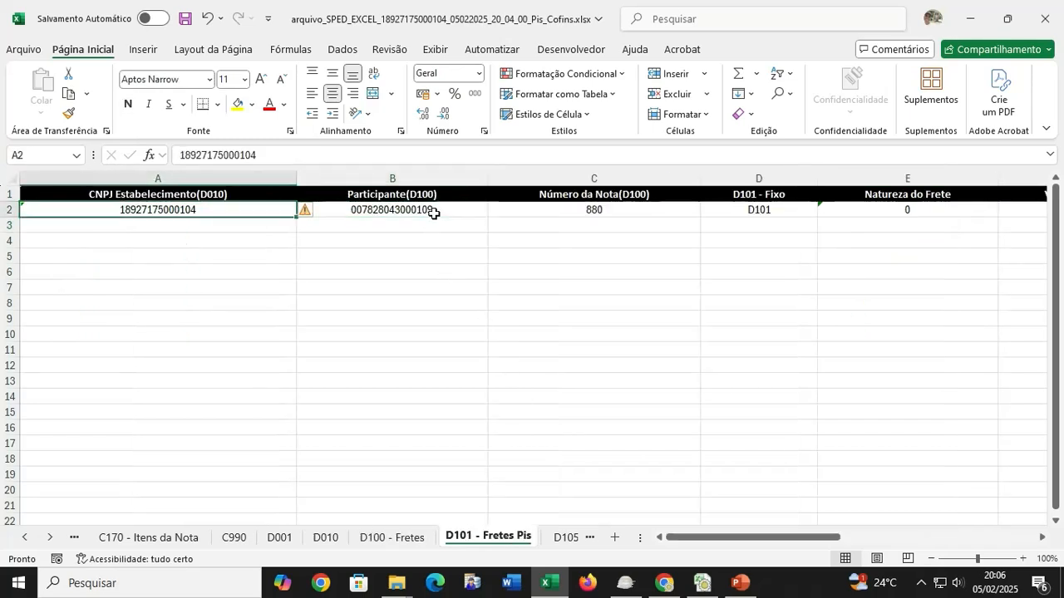
key(shift+Right)
key(shift+Right)
key(shift+Right)
key(shift+Right)
key(shift+Right)
key(shift+Right)
key(shift+Right)
key(shift+Right)
key(shift+Right)
key(shift+Right)
key(shift+Right)
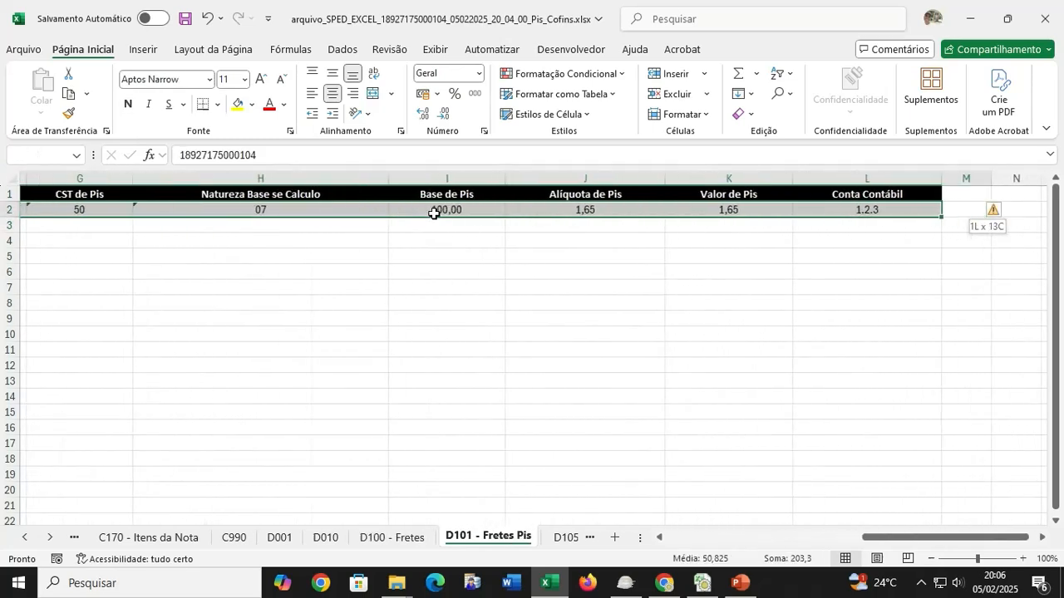
key(ctrl+c)
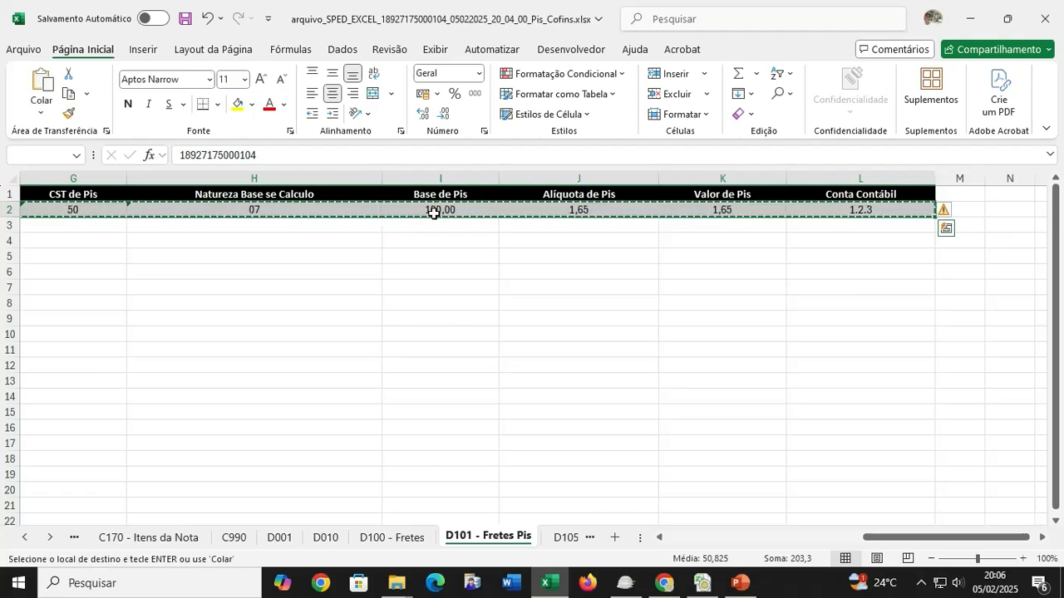
key(shift+Down)
key(shift+Down)
key(shift+Down)
key(shift+Down)
key(shift+Down)
key(shift+Down)
key(shift+Down)
key(shift+Down)
key(ctrl+v)
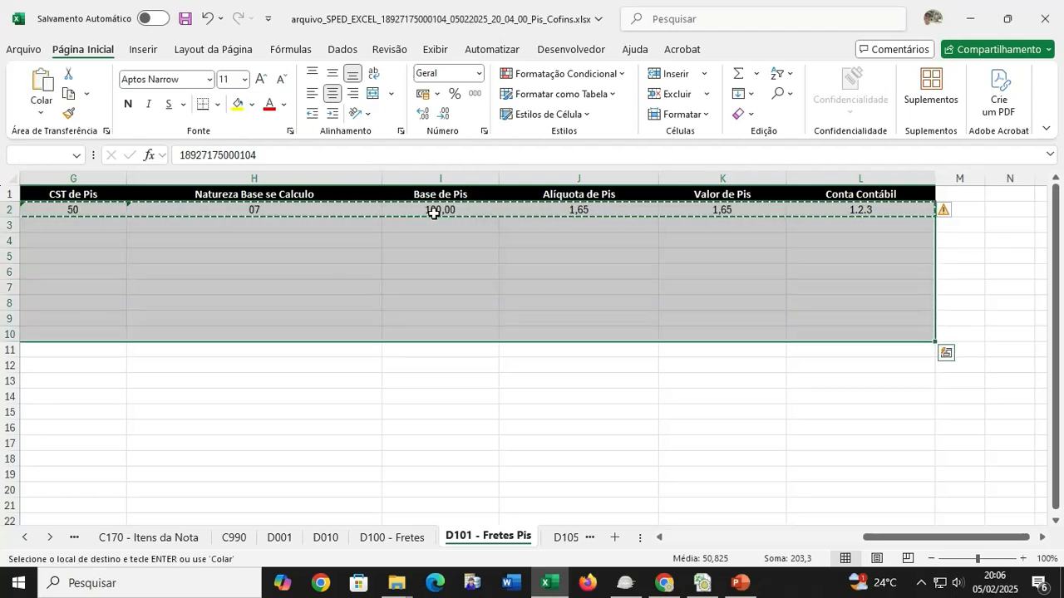
Fill the D101 Número da Nota column from C2 to C10 with consecutive numbers 880 to 888 and compare with the D100 - Fretes sheet
scroll(434, 214, left, 5)
click(433, 214)
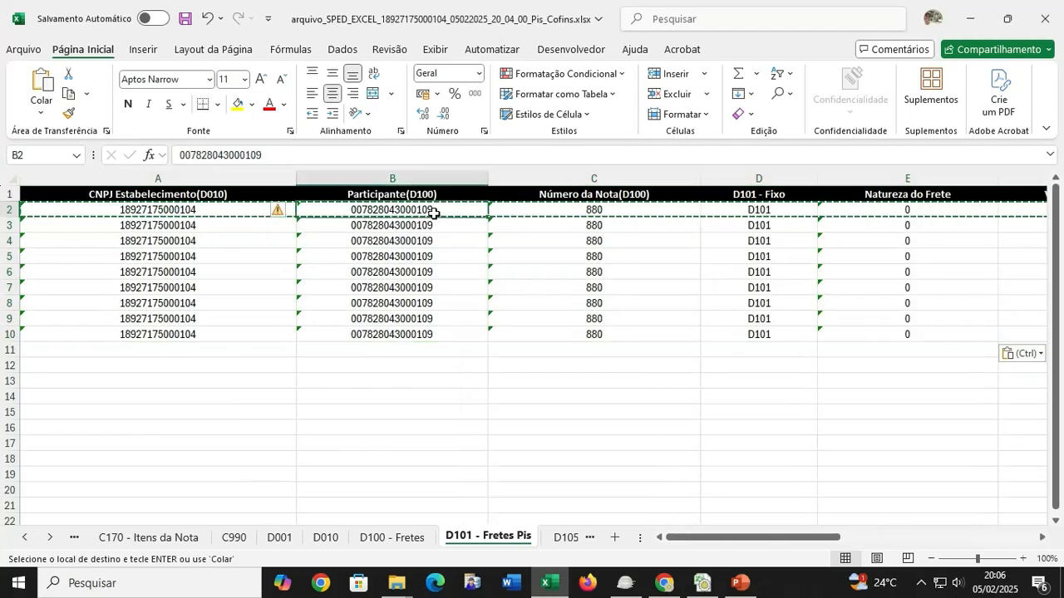
click(503, 213)
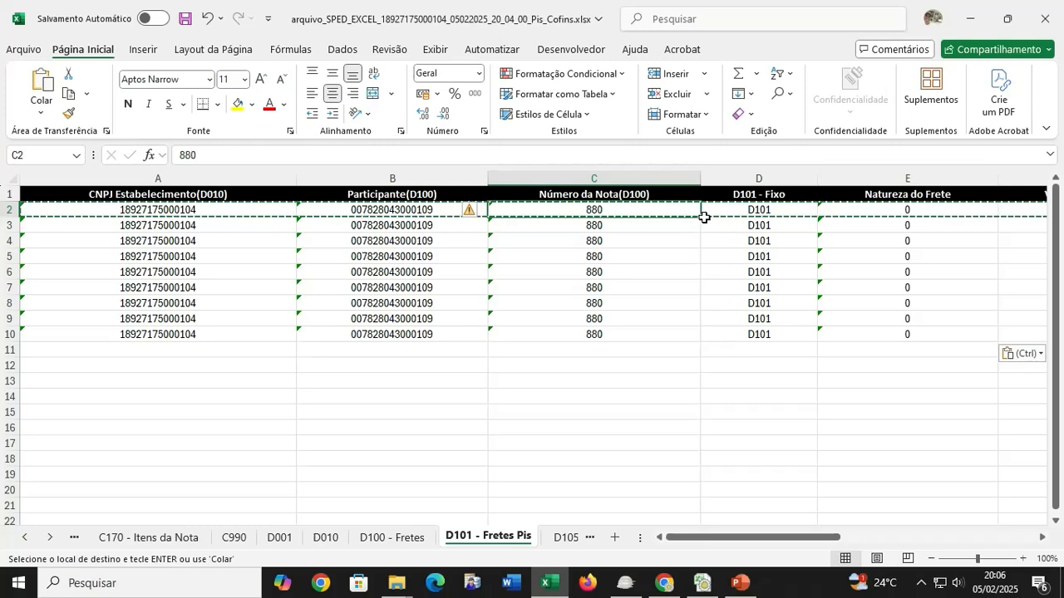
drag(701, 219, 697, 336)
click(624, 400)
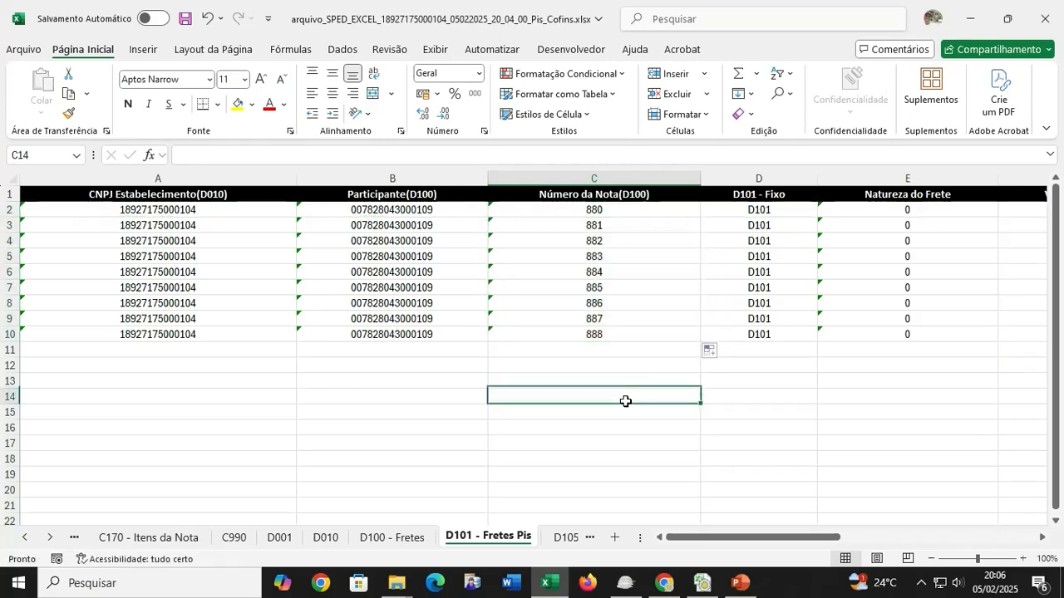
click(393, 537)
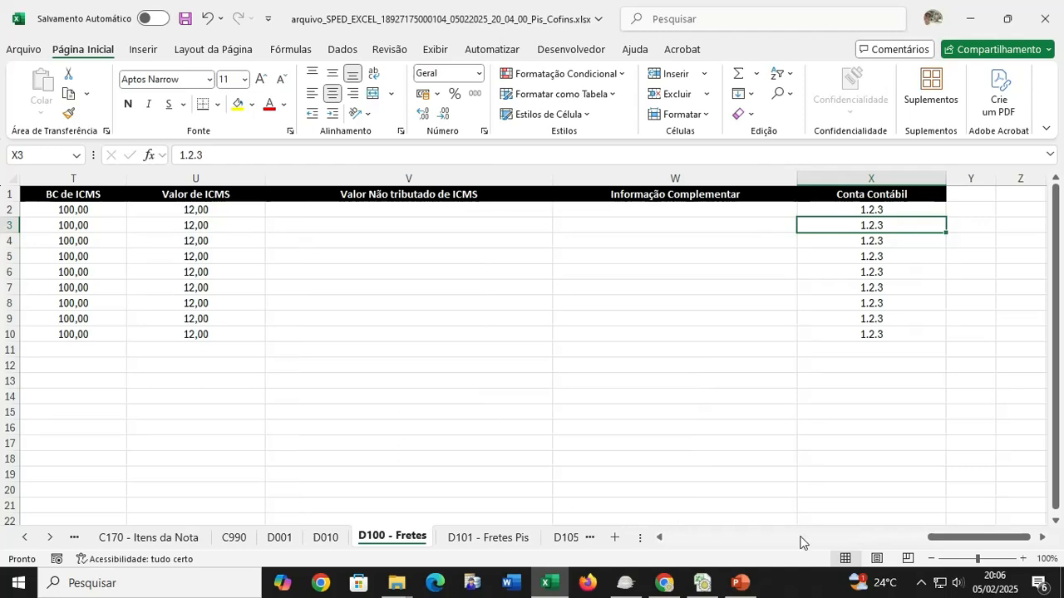
drag(938, 544, 742, 548)
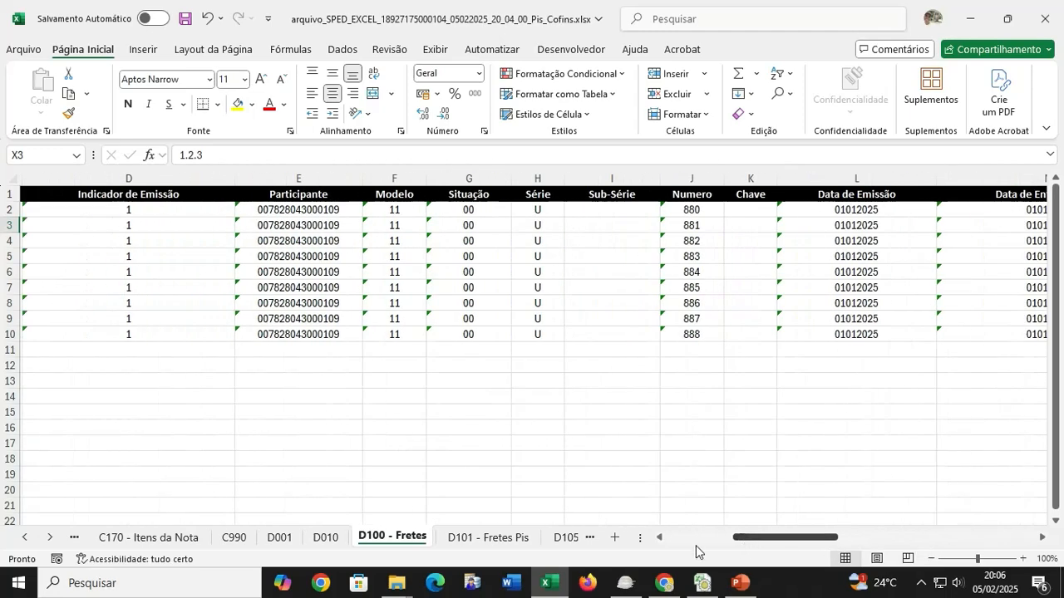
On the D105 - Fretes Cofins sheet, copy the record in row 2, columns A to L, and paste it down through row 10
click(564, 538)
click(207, 216)
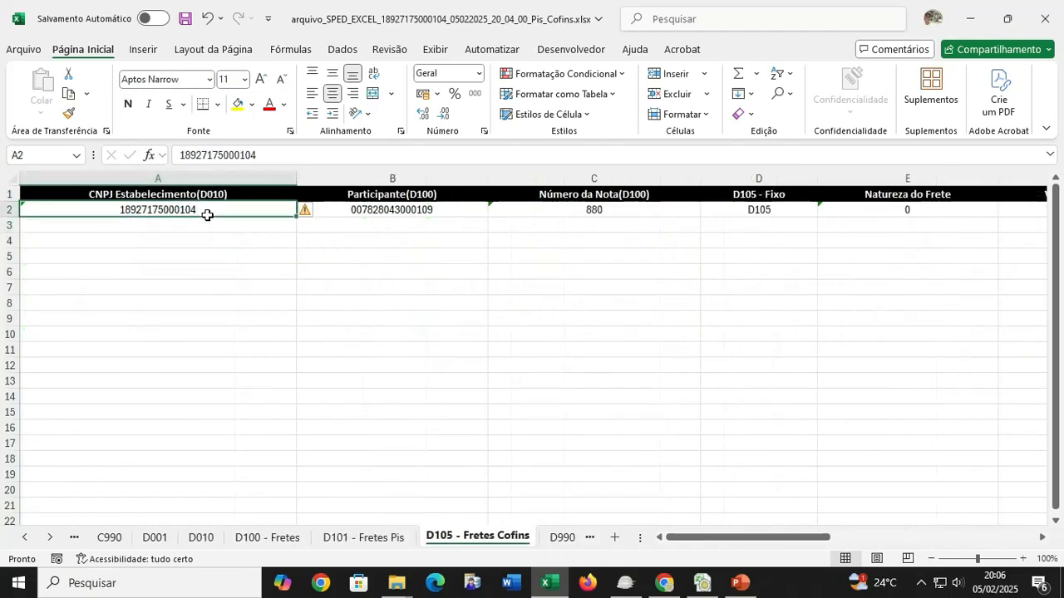
key(shift+Right)
key(shift+Right)
key(shift+Right)
key(shift+Right)
key(shift+Right)
key(shift+Right)
key(shift+Right)
key(shift+Right)
key(shift+Right)
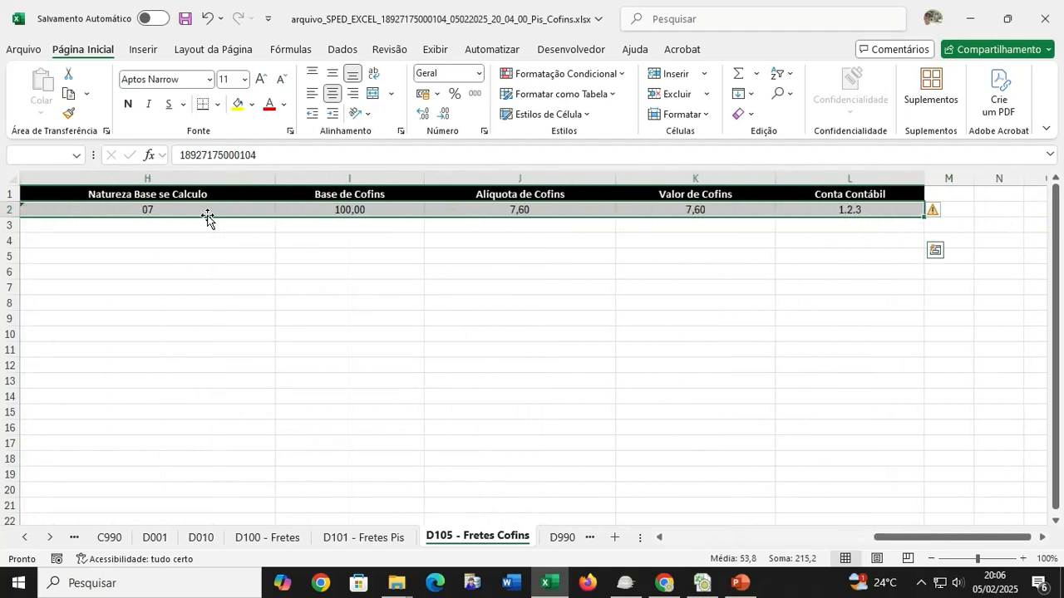
key(ctrl+c)
key(shift+Down)
key(shift+Down)
key(shift+Down)
key(shift+Down)
key(shift+Down)
key(shift+Down)
key(shift+Down)
key(shift+Down)
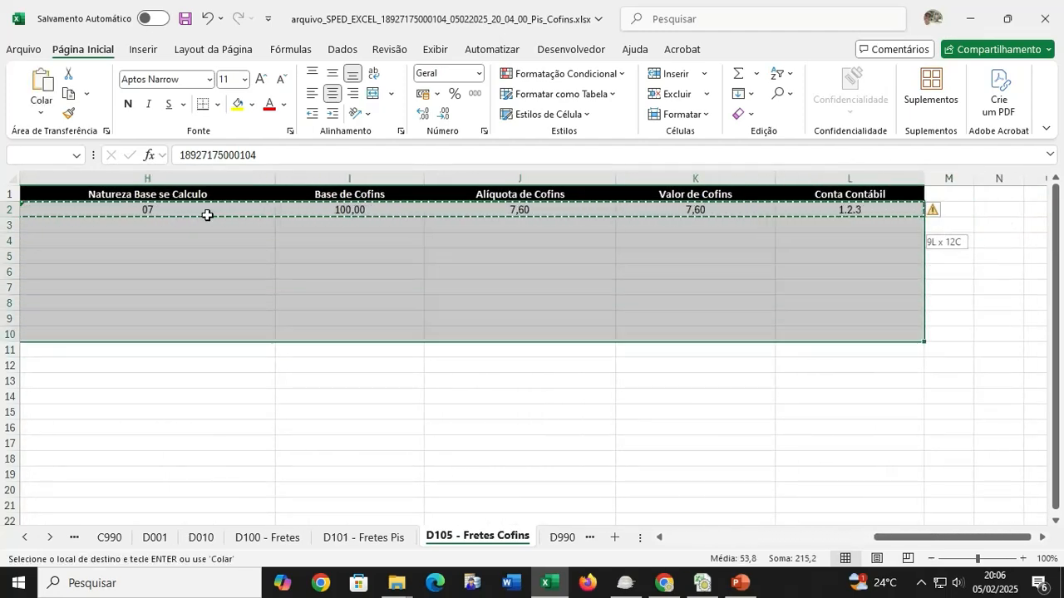
key(ctrl+v)
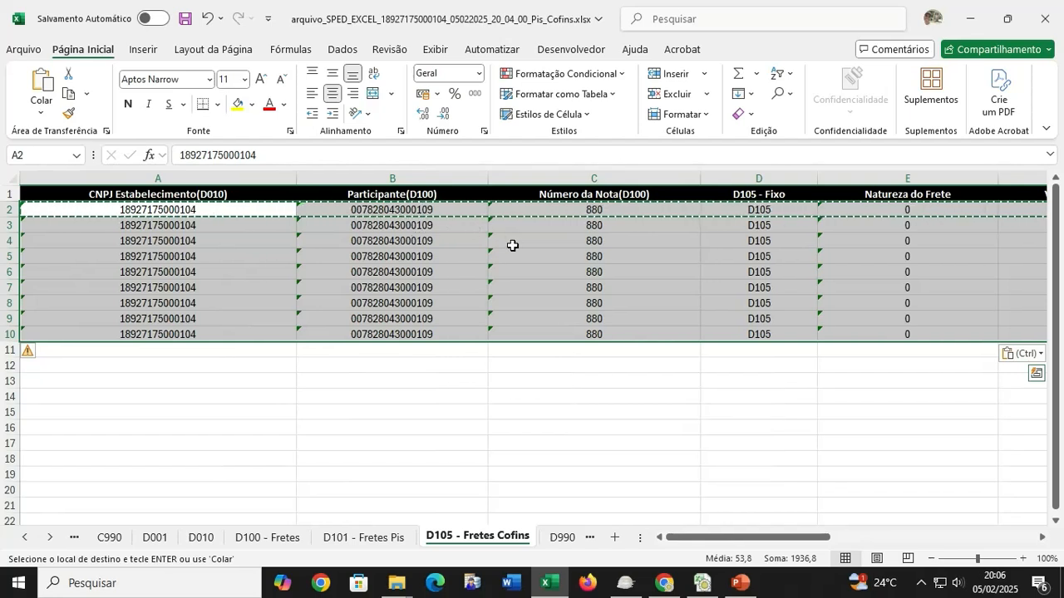
Fill the D105 Número da Nota column from C2 down to C10 with the consecutive numbers 880 to 888
click(512, 246)
click(637, 211)
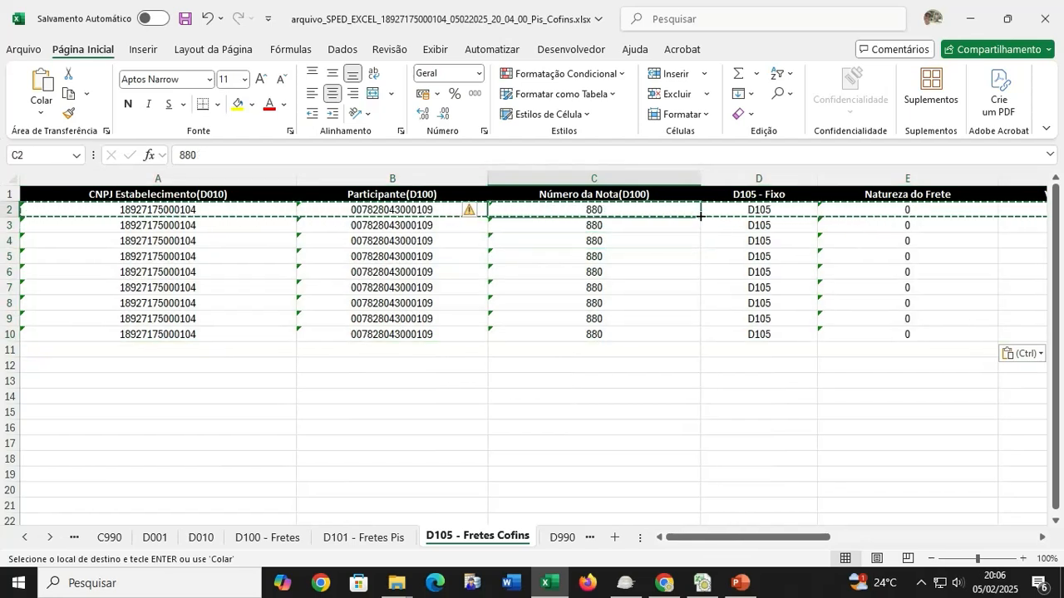
drag(700, 217, 692, 338)
click(658, 381)
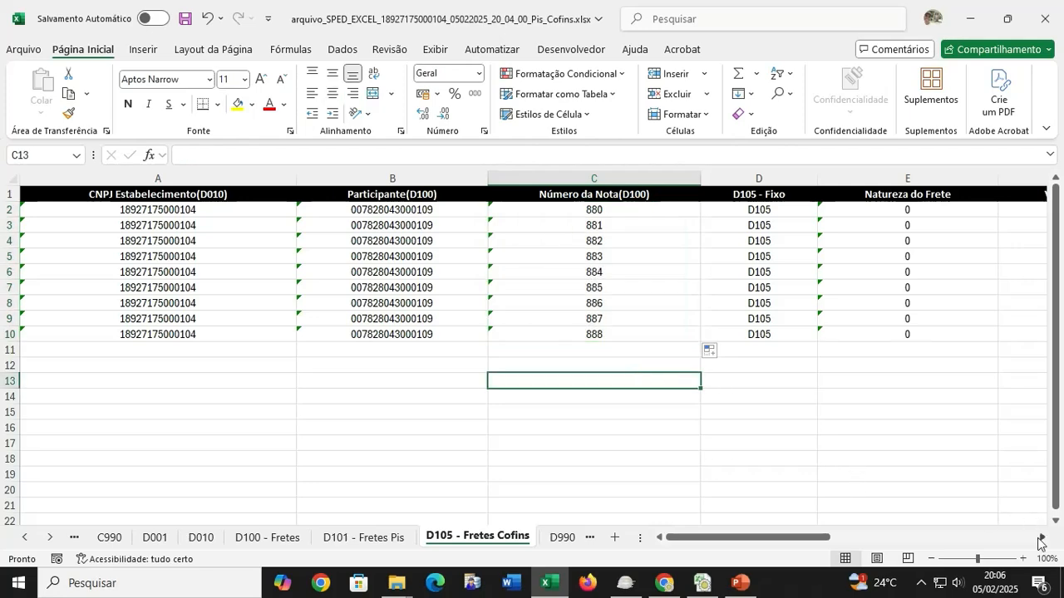
Check the remaining columns of the duplicated D105 records and save the workbook
click(1040, 544)
click(1040, 543)
click(1040, 543)
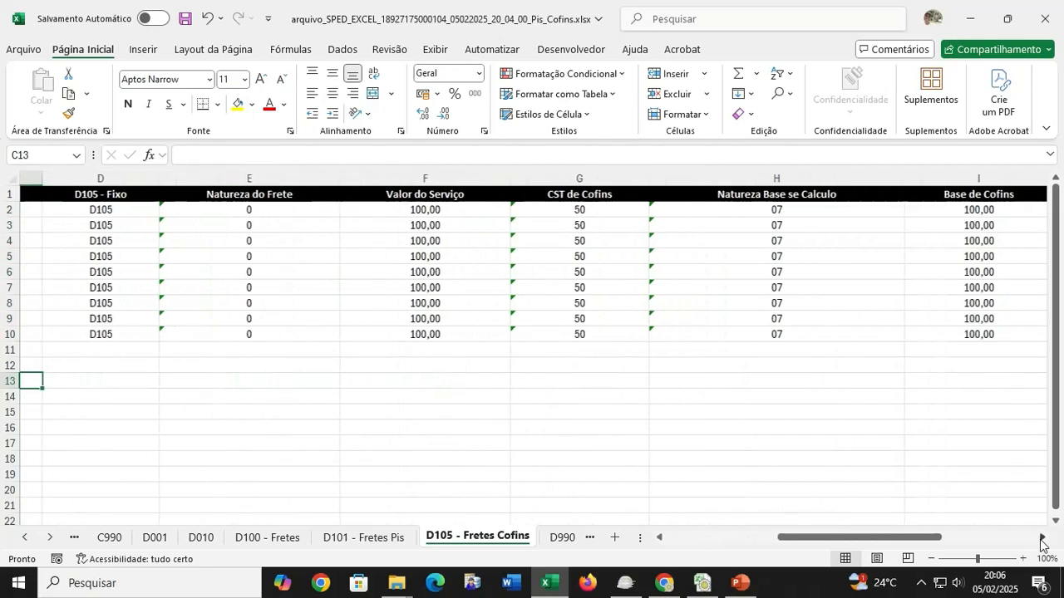
click(186, 18)
click(473, 399)
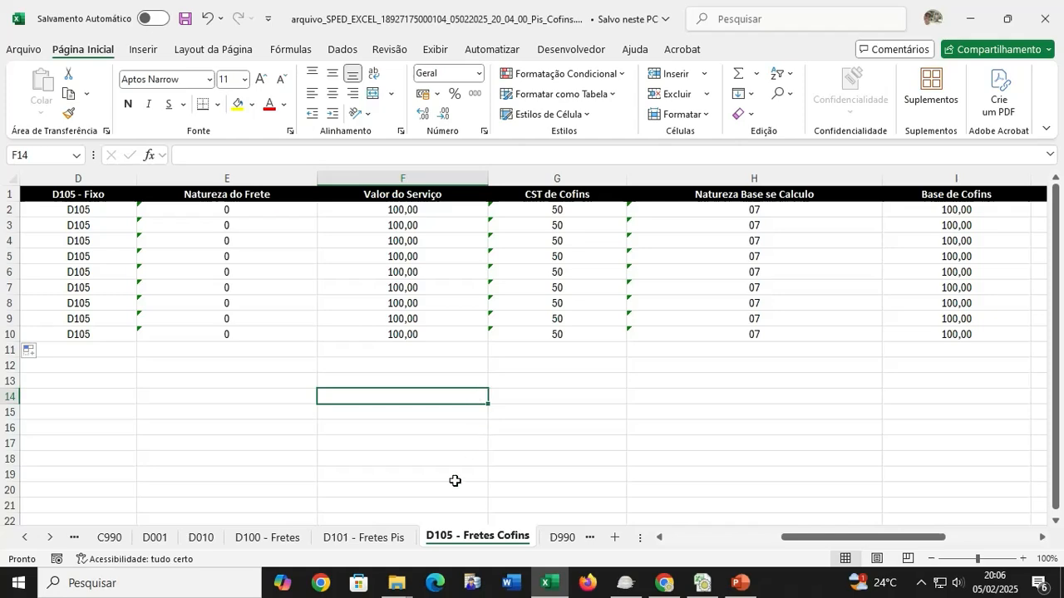
Highlight the original record in row 2 of the D100 - Fretes sheet with a yellow fill
click(363, 537)
click(267, 536)
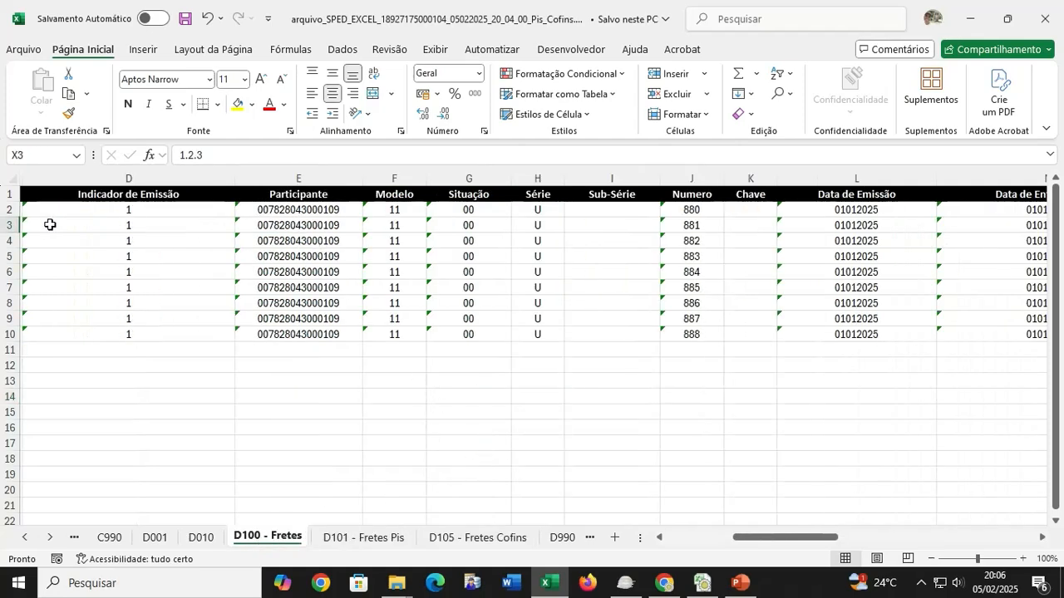
click(10, 209)
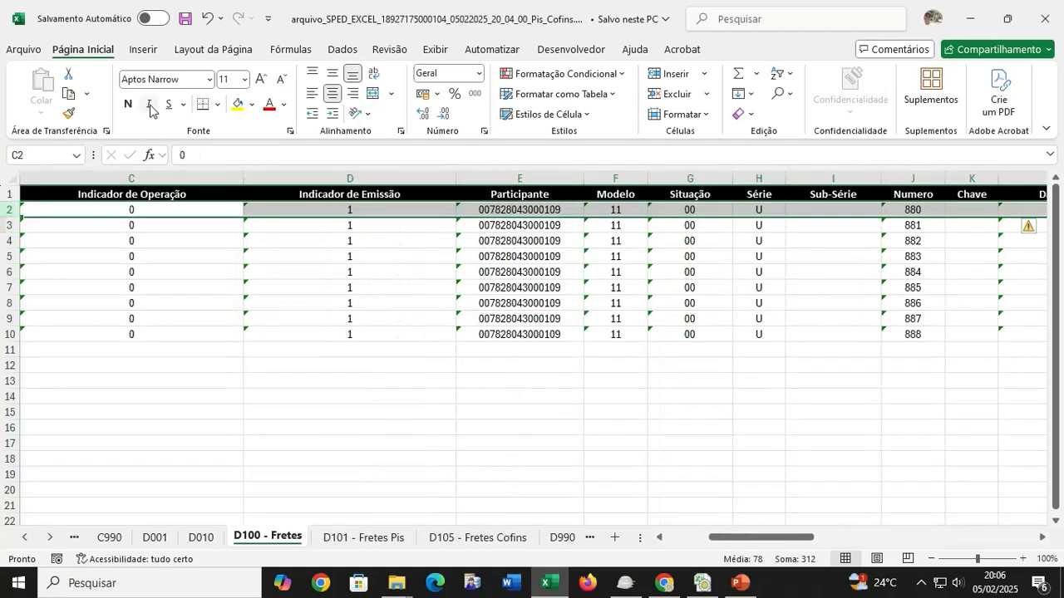
click(236, 103)
Highlight the original record in row 2 of the D101 - Fretes Pis sheet with a yellow fill
click(381, 540)
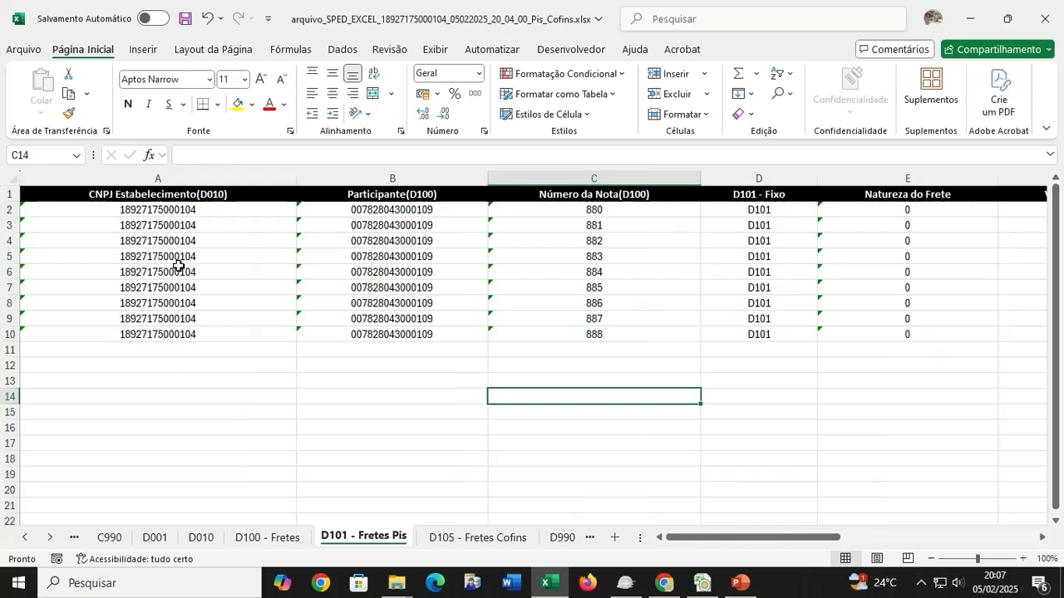
click(9, 210)
click(237, 104)
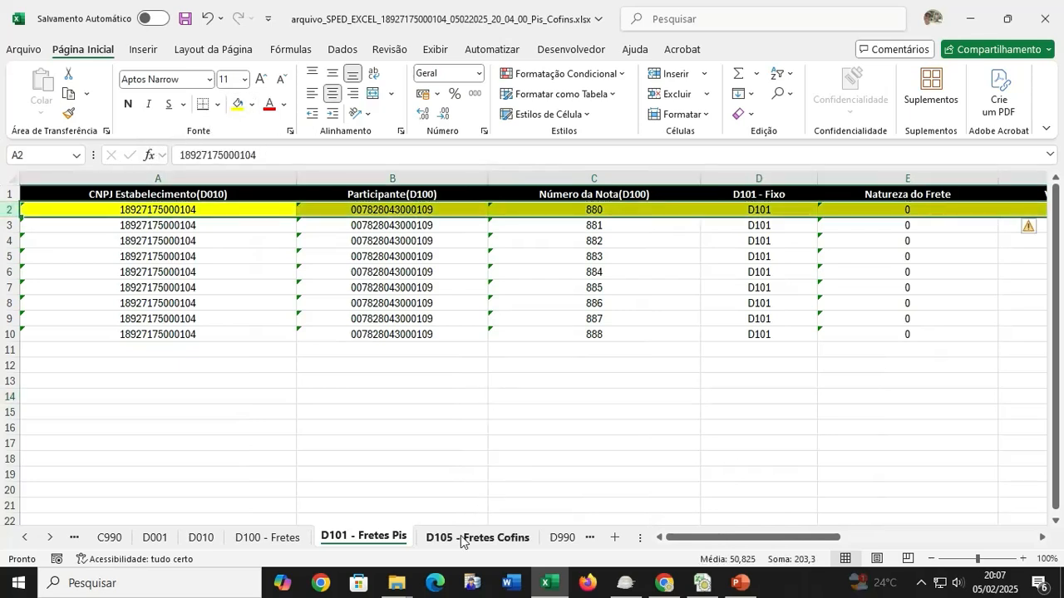
Highlight row 2 of the D105 - Fretes Cofins sheet with a yellow fill and return to the D100 - Fretes sheet
click(478, 538)
click(6, 206)
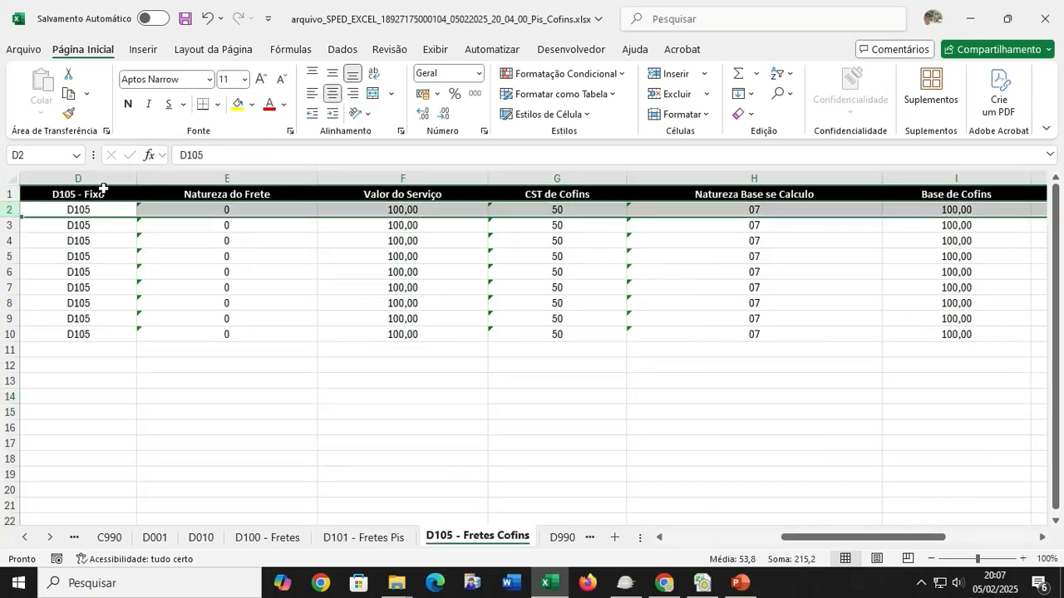
click(237, 104)
click(308, 284)
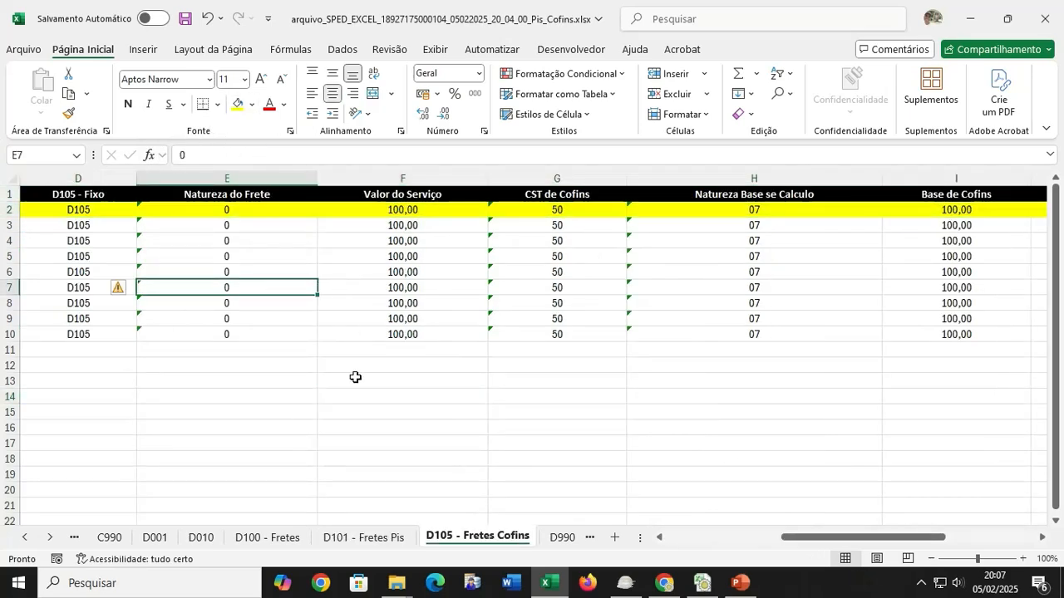
click(363, 538)
click(268, 537)
click(499, 275)
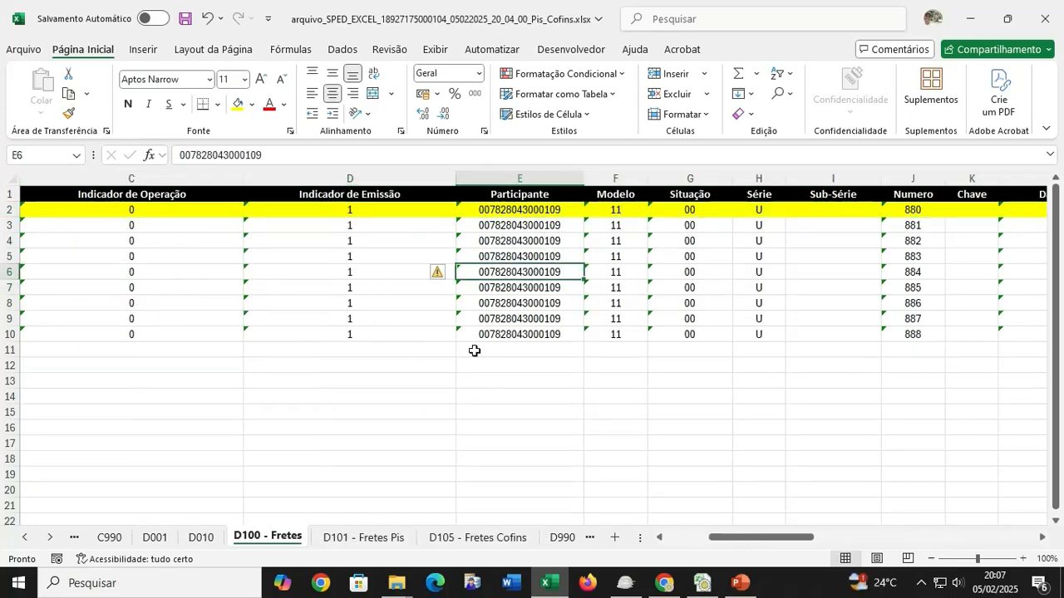
Review the duplicated records in rows 3 to 10 of the D100 - Fretes sheet, especially the Participante column
click(516, 317)
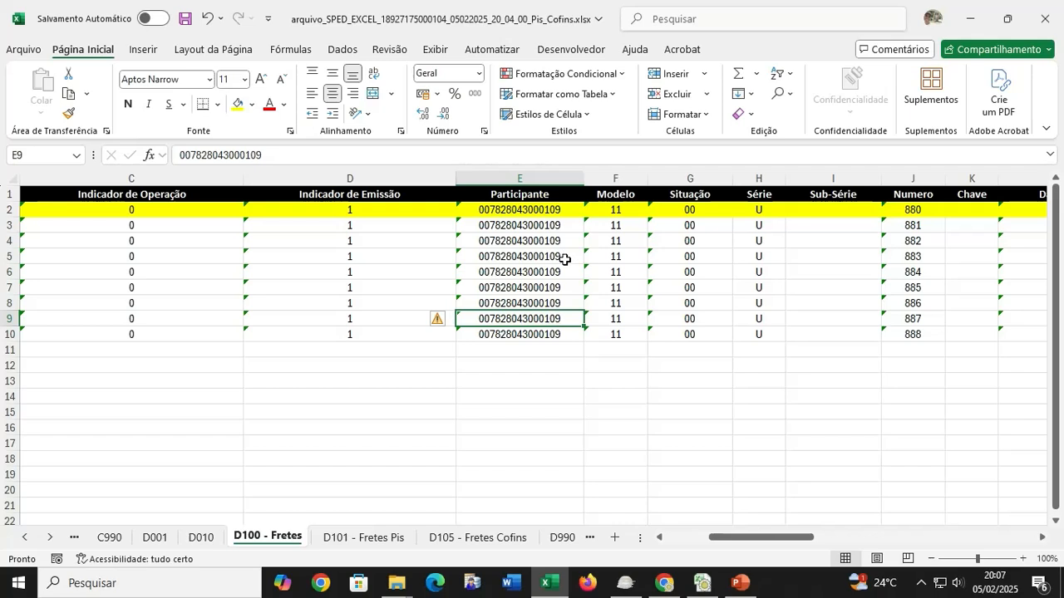
click(8, 225)
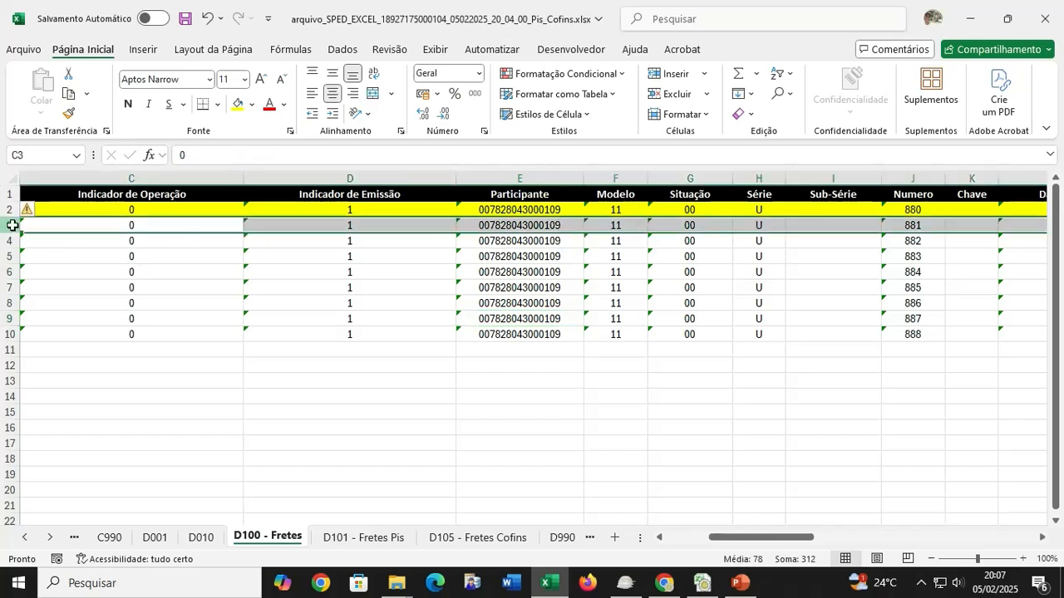
drag(9, 225, 8, 334)
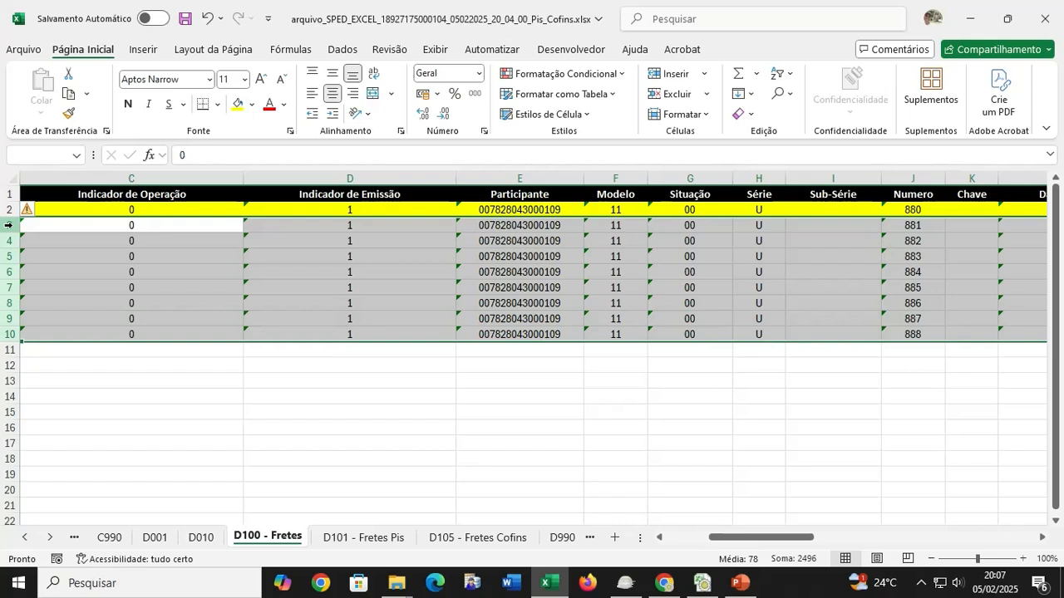
key(Right)
key(Right)
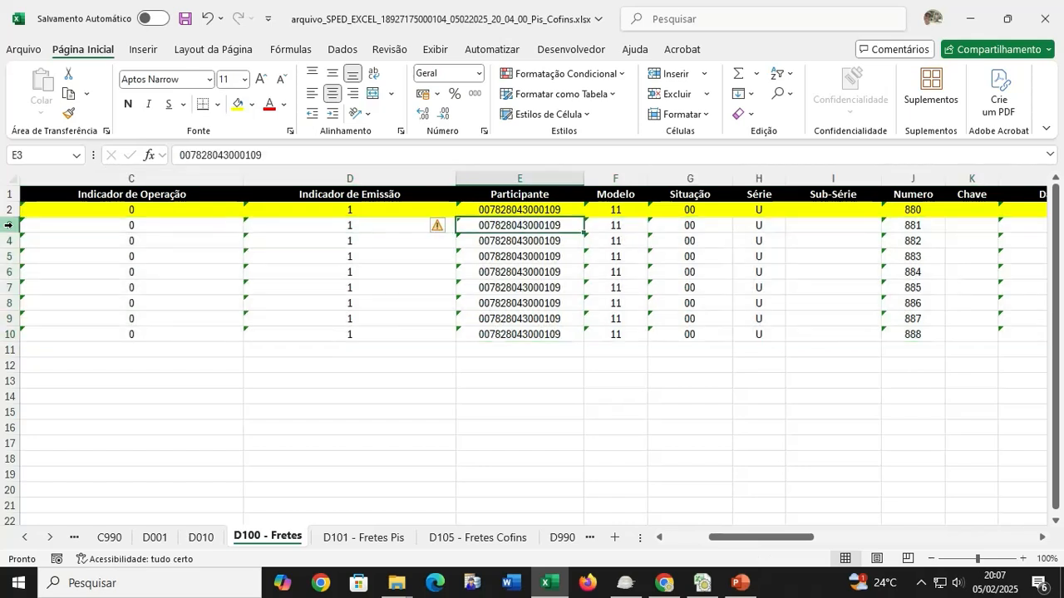
key(shift+Down)
key(shift+Down)
key(shift+Down)
key(shift+Down)
key(shift+Down)
key(shift+Down)
key(shift+Down)
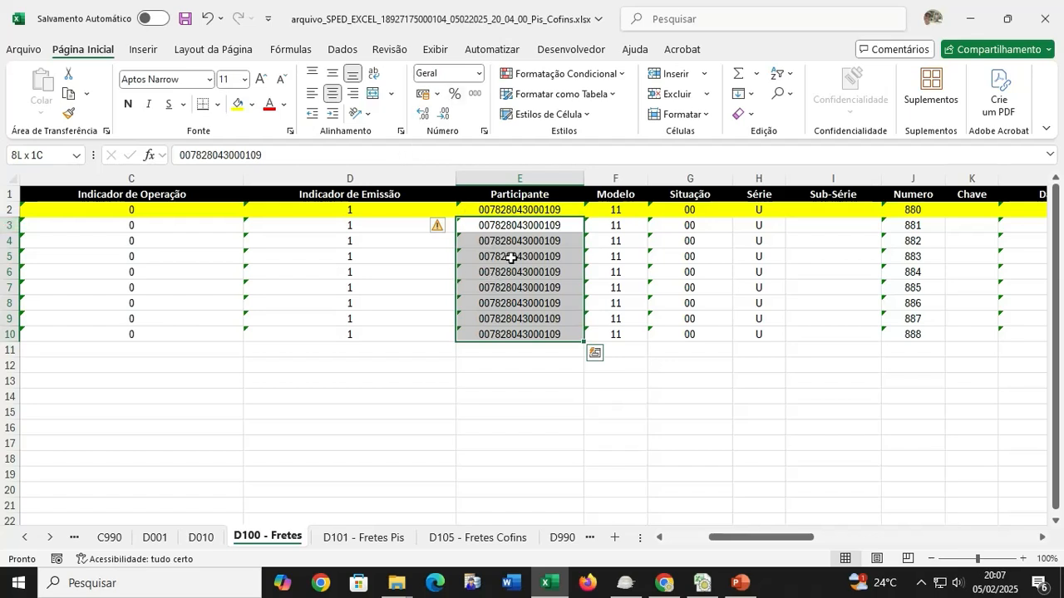
Check the corresponding duplicated records in the D101 - Fretes Pis and D105 - Fretes Cofins sheets
click(363, 538)
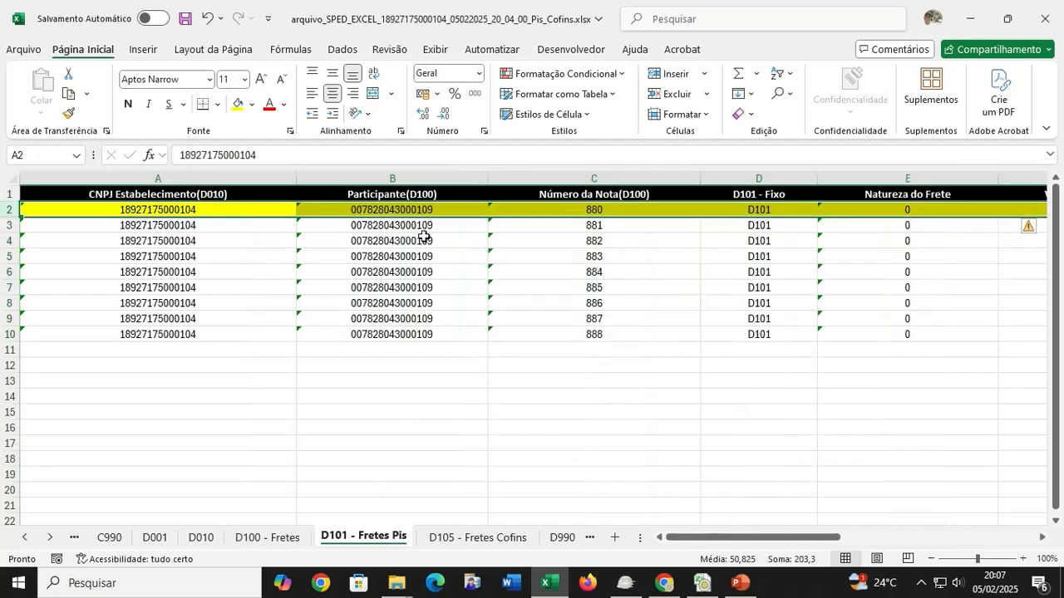
click(423, 238)
click(443, 538)
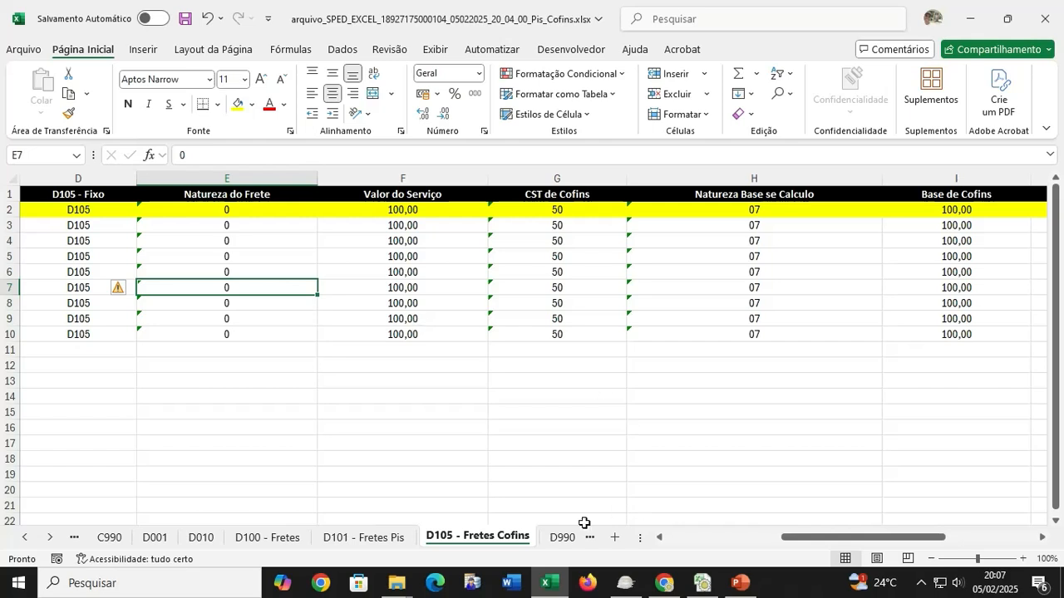
Set the Block D line count (QTD_LIN_D) in the D990 sheet to 33
click(564, 539)
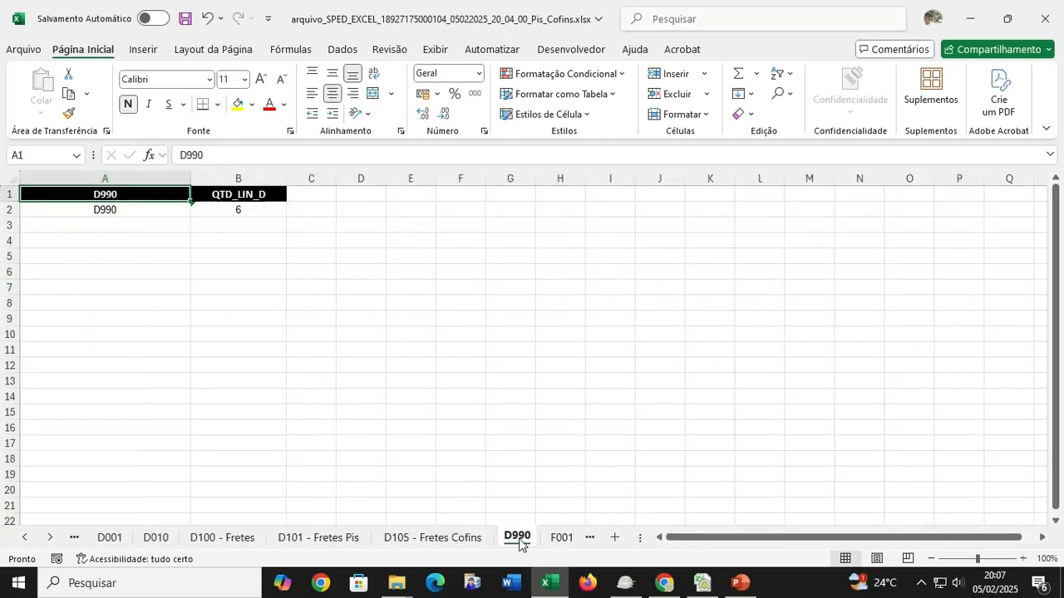
click(233, 213)
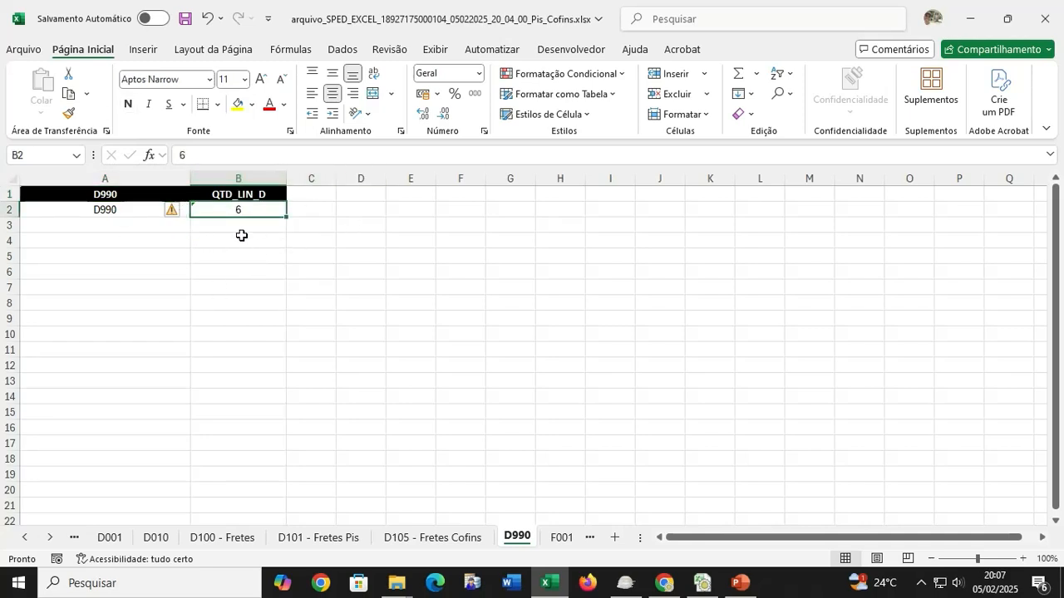
double_click(254, 213)
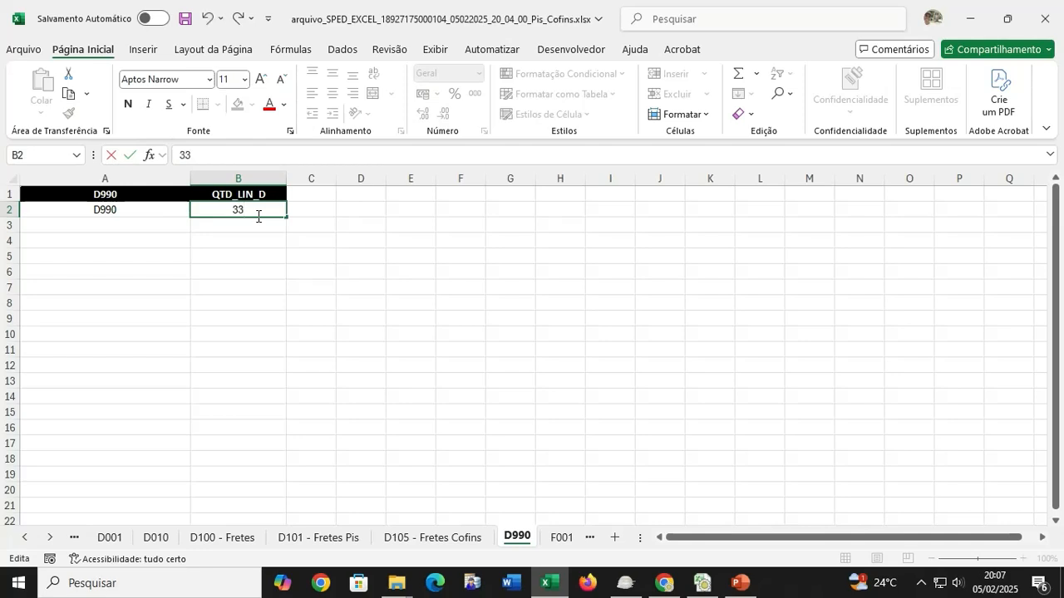
key(Return)
click(135, 209)
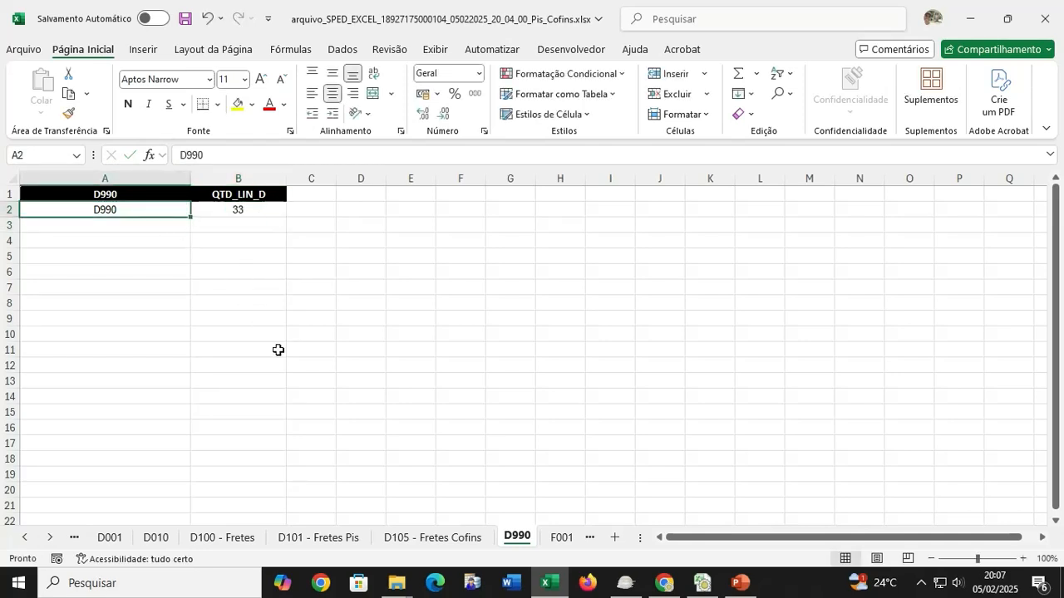
click(133, 382)
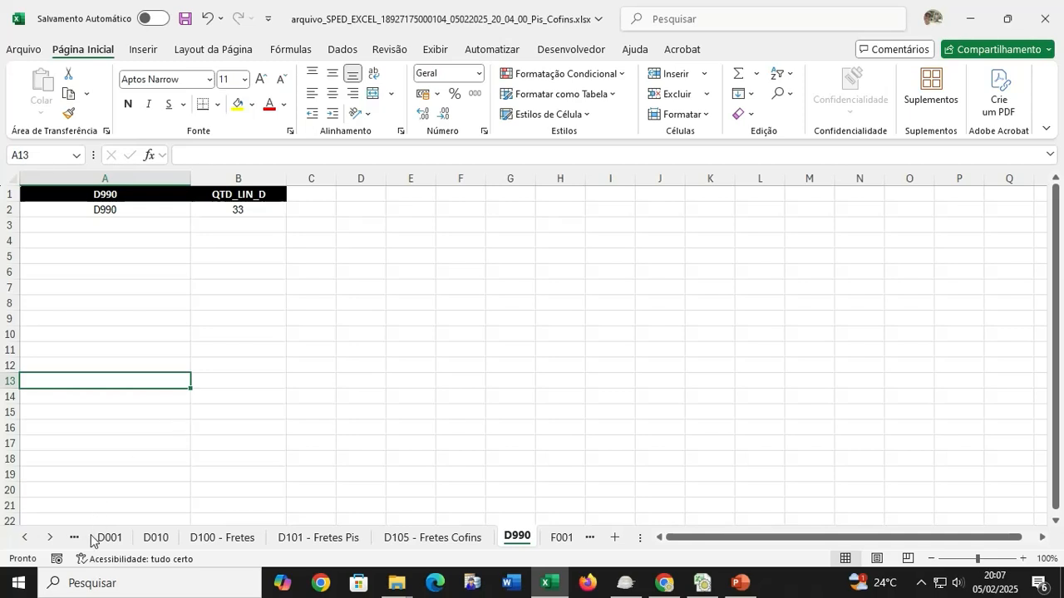
Set the record quantity (QTD_REG_BLC) of D100, D101 and D105 in the 9900 sheet to 10 each
click(52, 537)
click(52, 537)
click(52, 537)
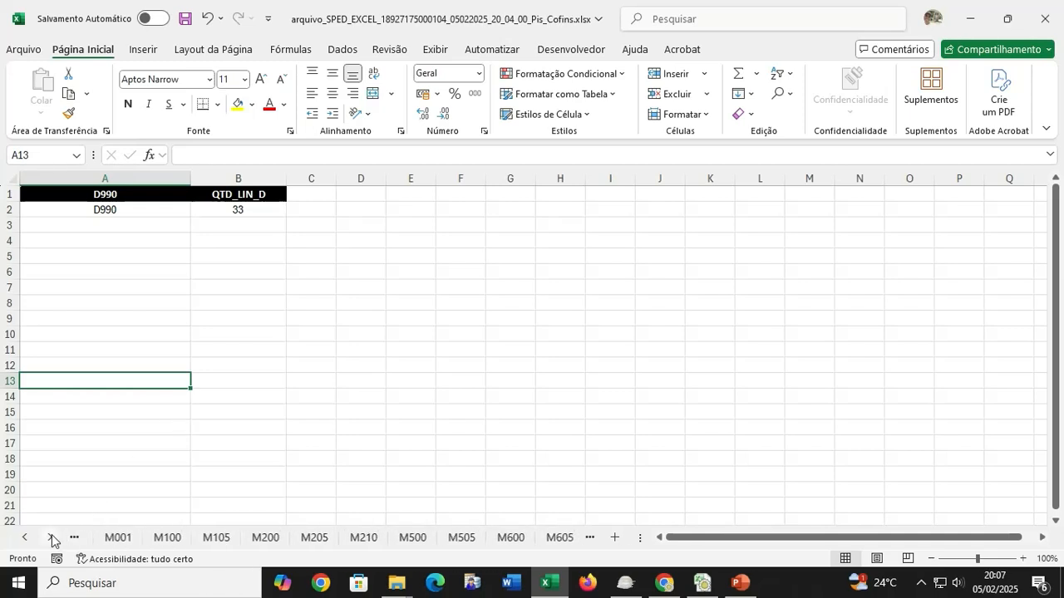
click(52, 537)
click(52, 537)
click(51, 537)
click(52, 537)
click(52, 537)
click(52, 537)
click(51, 537)
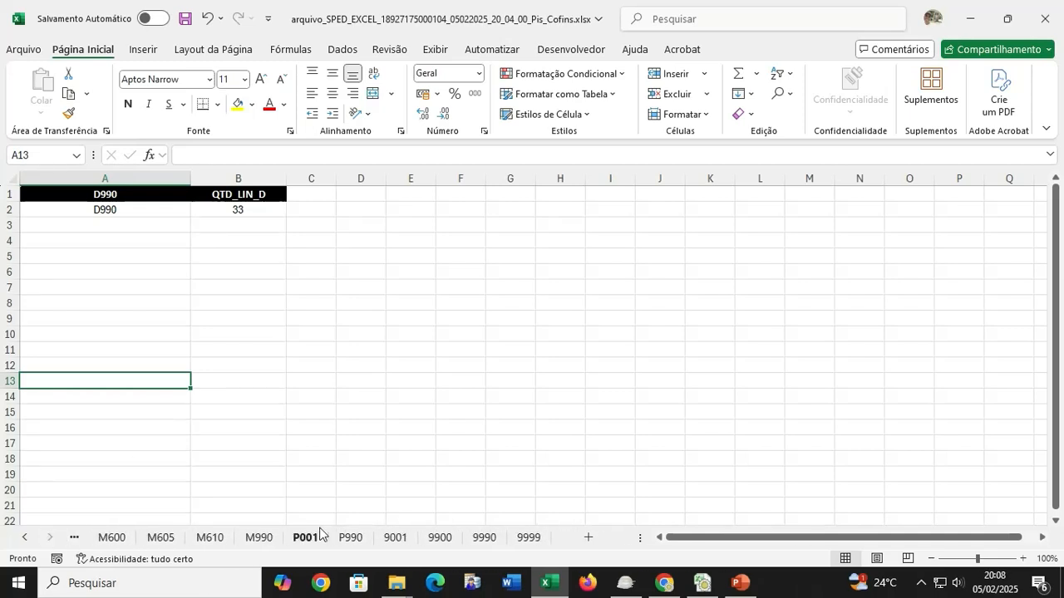
click(439, 538)
click(456, 413)
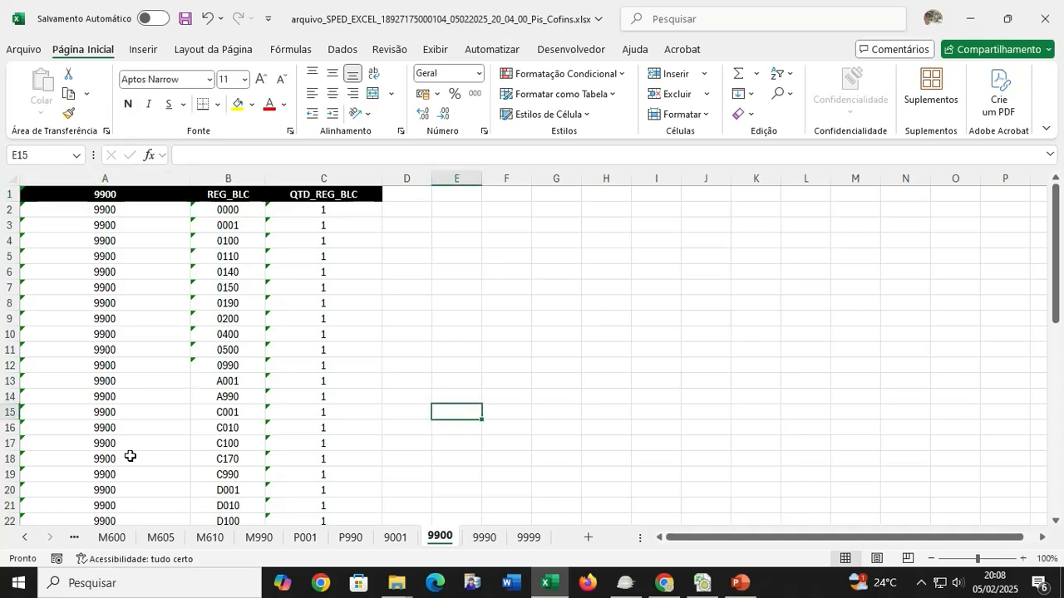
scroll(343, 374, down, 7)
scroll(343, 374, up, 7)
scroll(313, 390, down, 7)
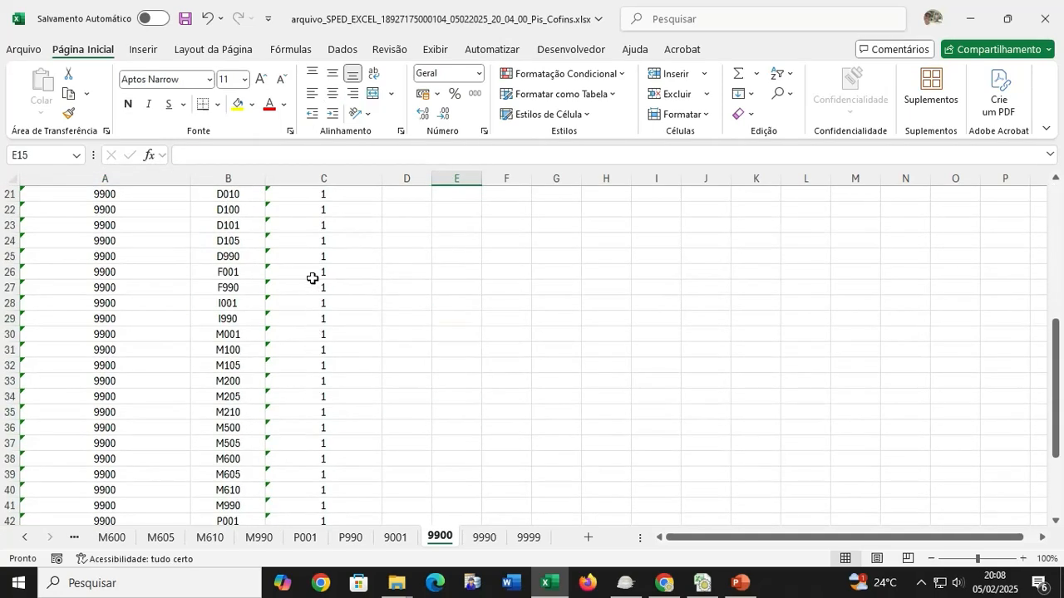
click(325, 211)
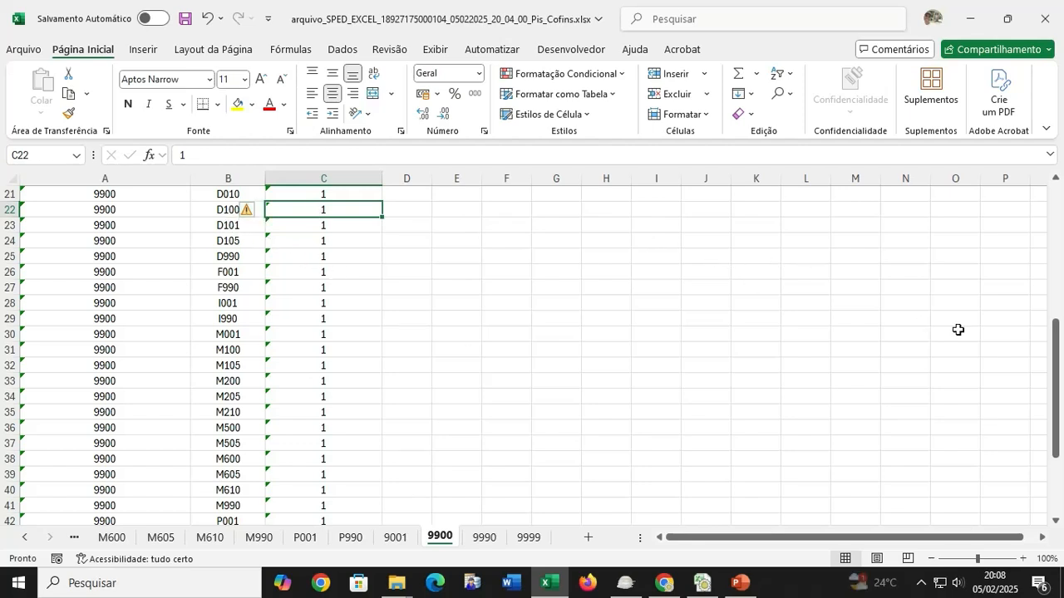
text(10)
key(Return)
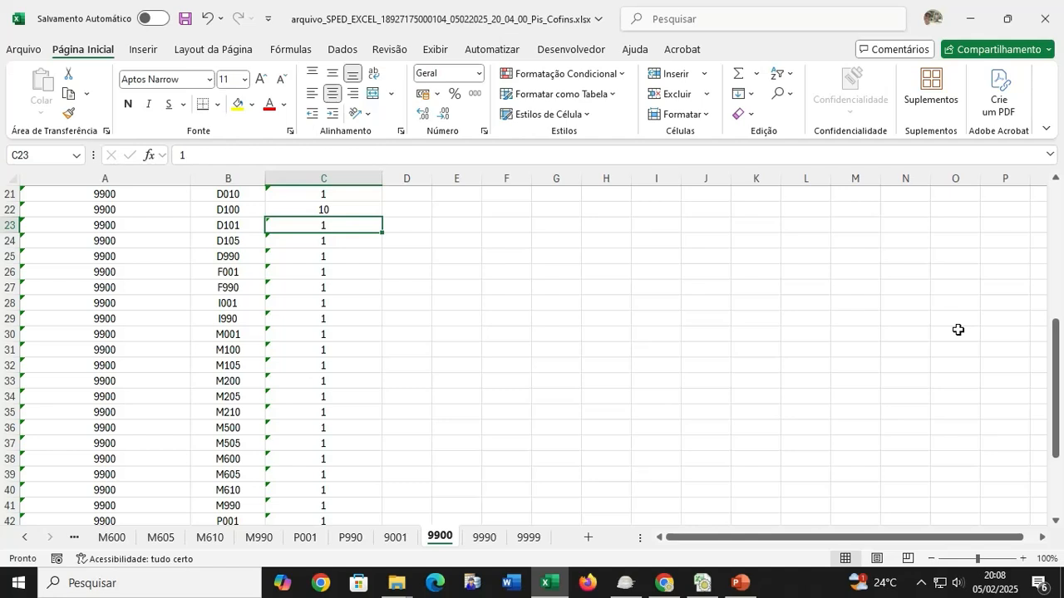
text(10)
key(Return)
text(10)
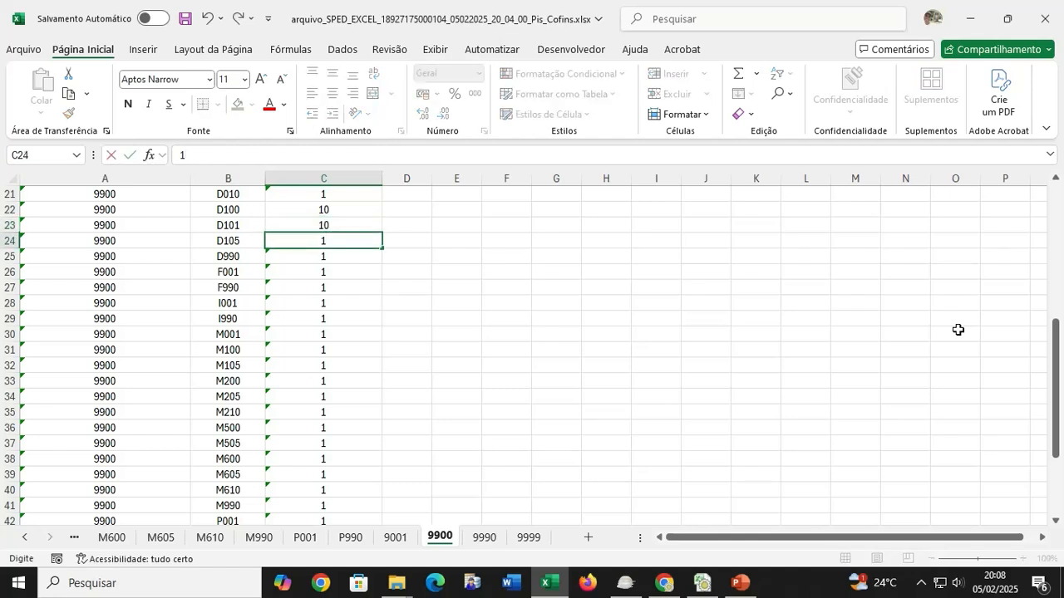
key(Return)
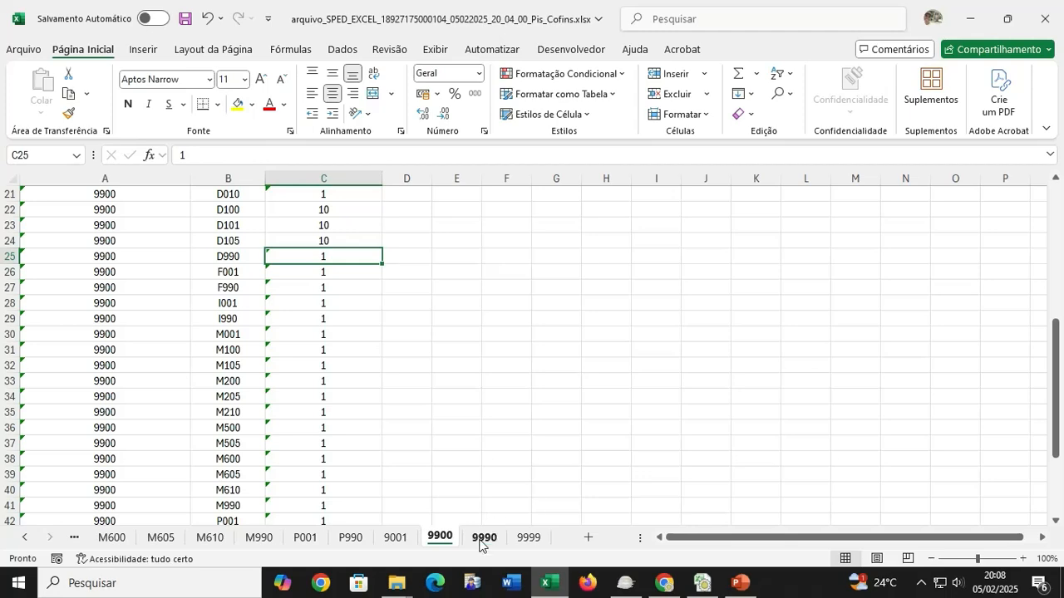
Set the file's total line count (QTD_LIN) in the 9999 sheet to 122
scroll(380, 365, up, 7)
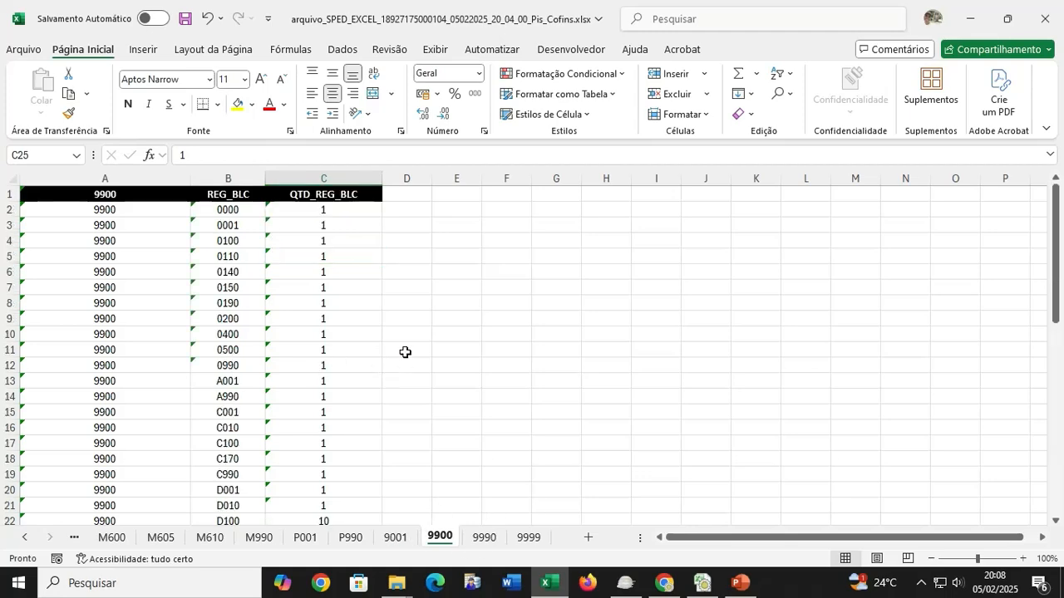
scroll(405, 352, down, 10)
scroll(358, 368, up, 3)
click(485, 537)
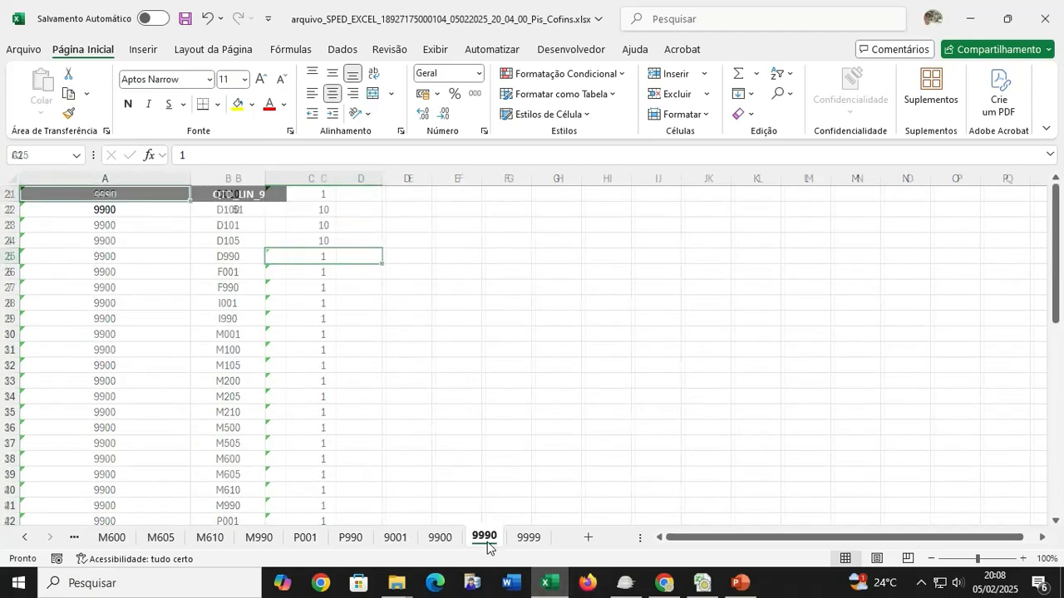
click(527, 538)
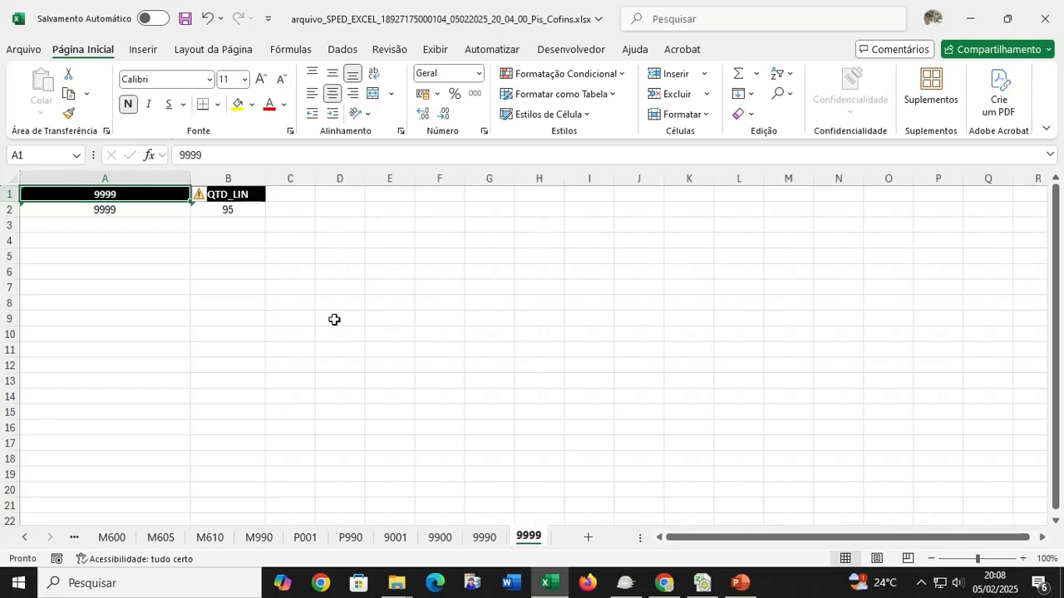
click(335, 302)
click(253, 215)
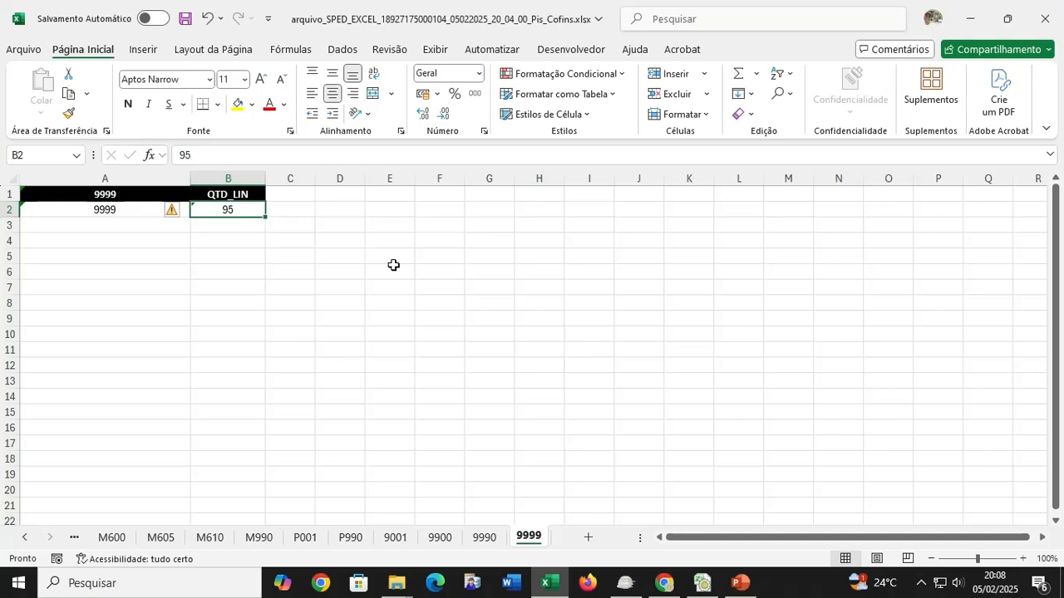
text(122)
click(392, 264)
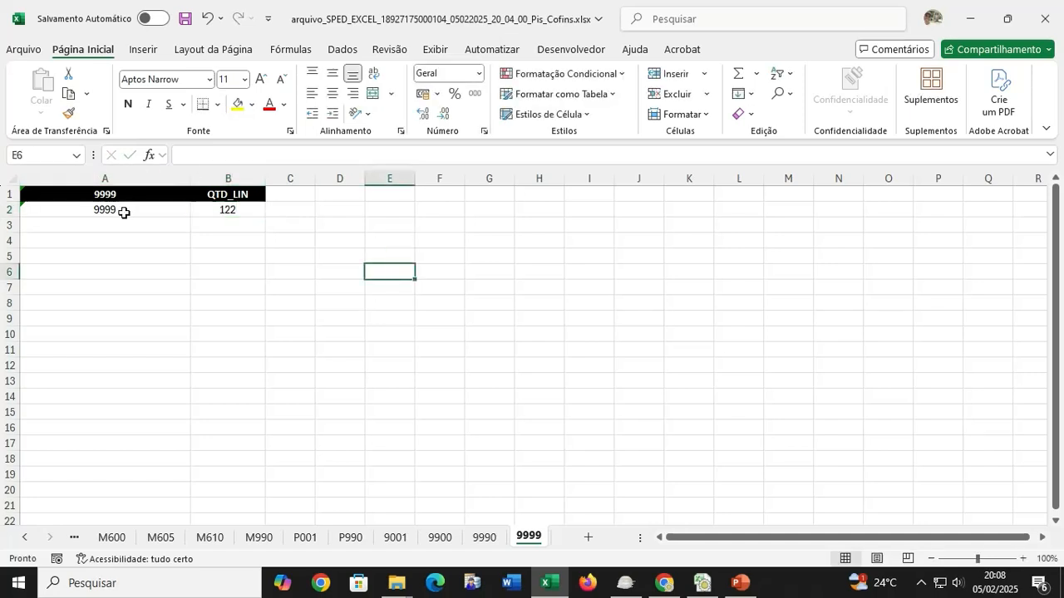
click(289, 230)
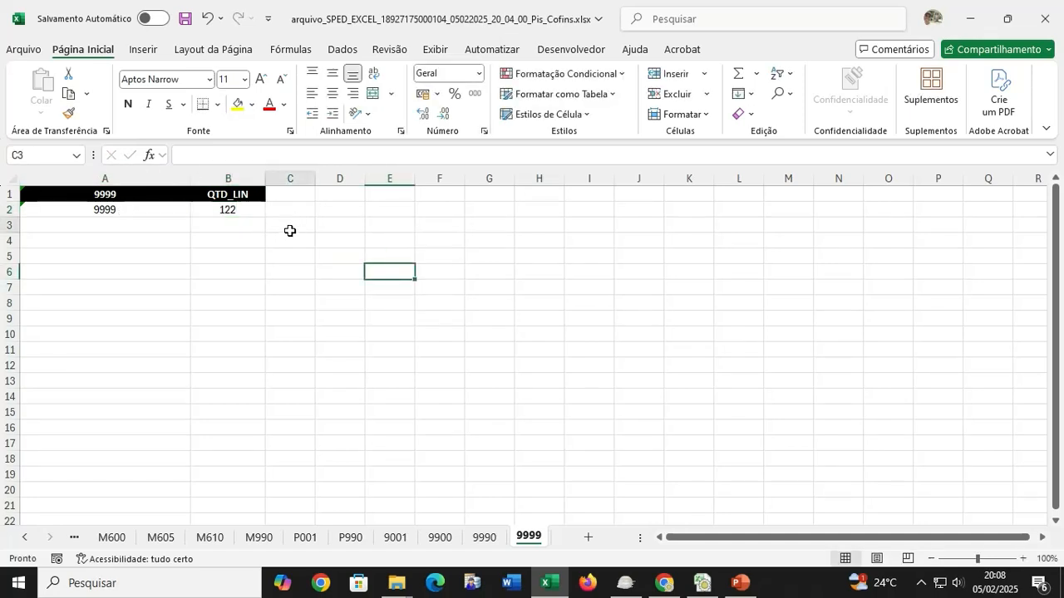
Save and close the edited workbook and switch back to SYSCONV
click(185, 18)
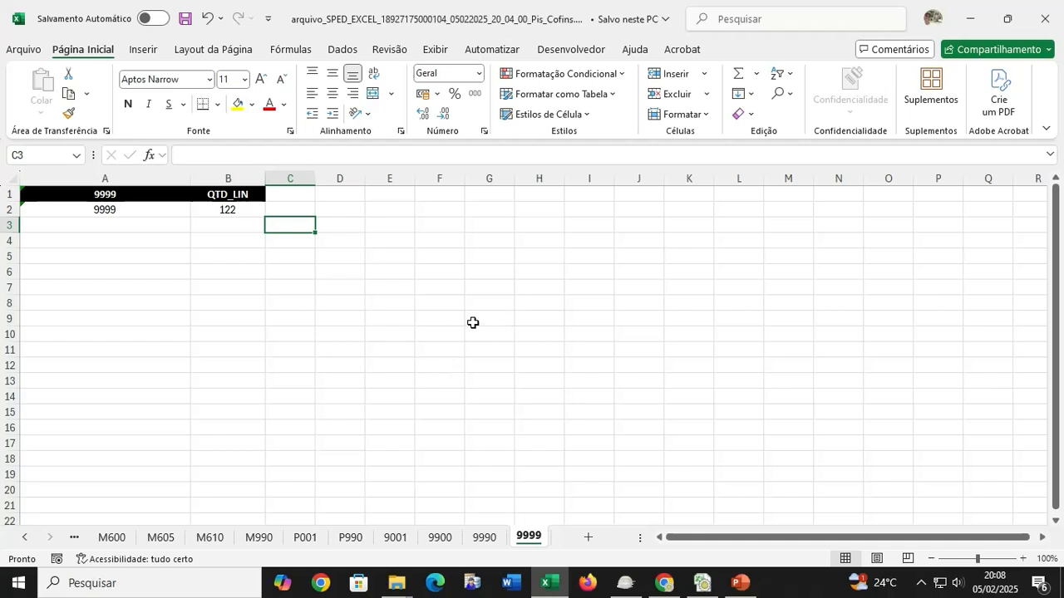
click(1044, 18)
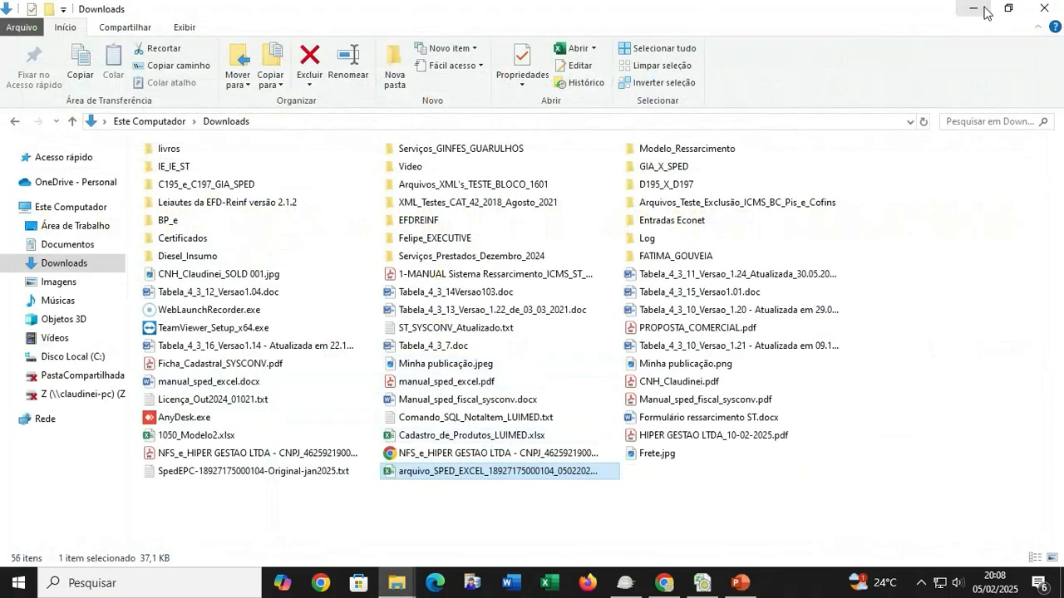
click(973, 10)
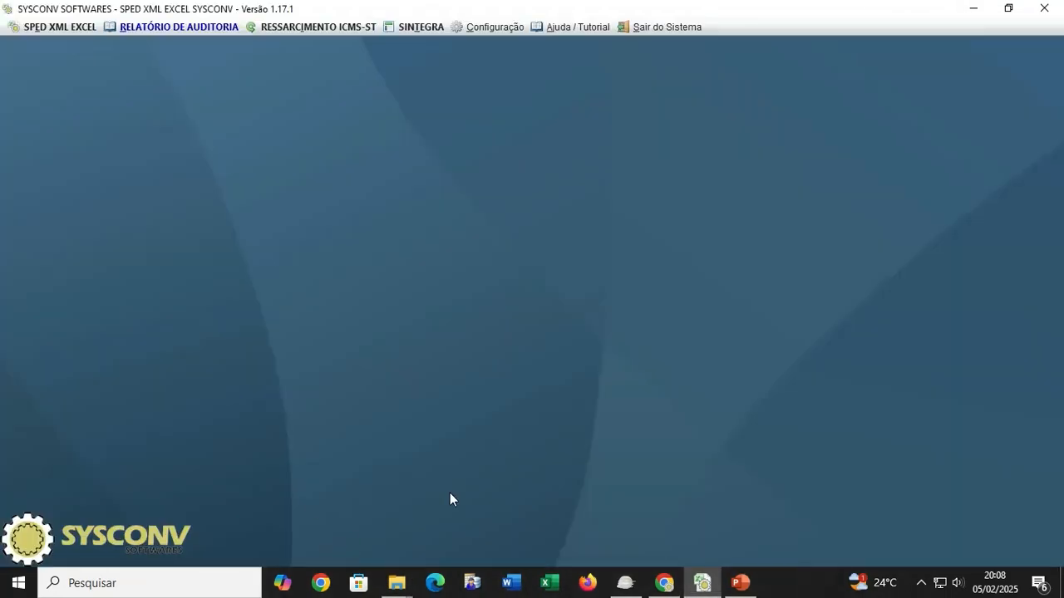
Open the export of a single Excel file to TXT SPED and choose PIS/COFINS as the file type
click(55, 28)
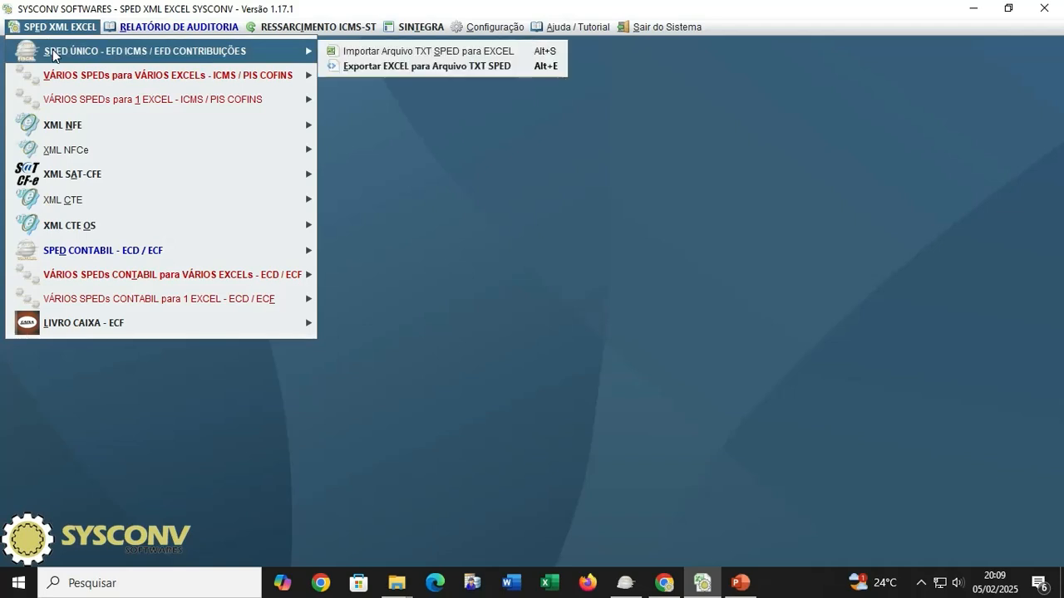
mouse_move(51, 51)
click(367, 68)
click(669, 316)
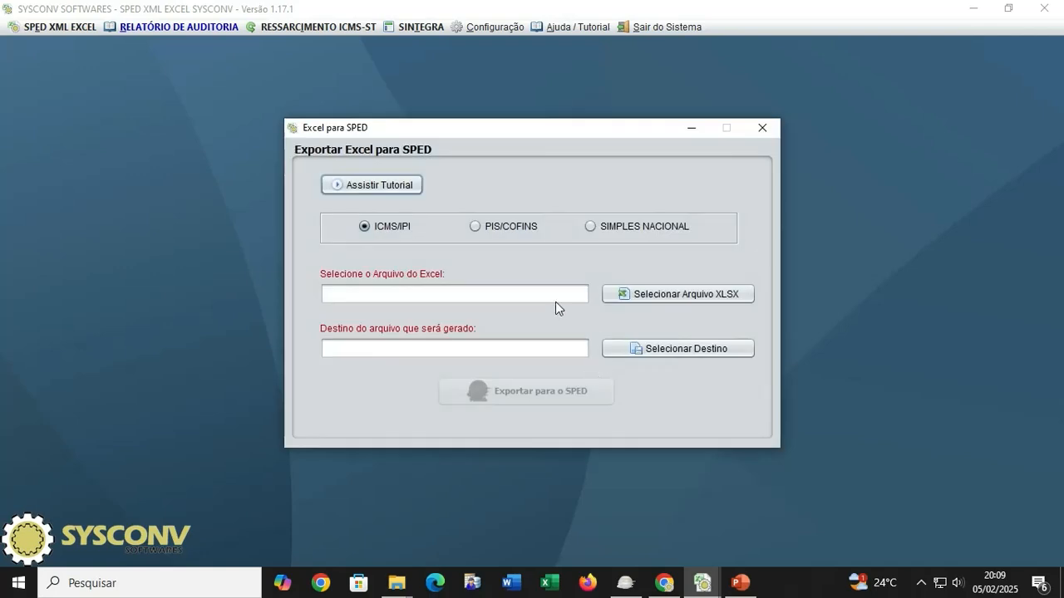
click(485, 237)
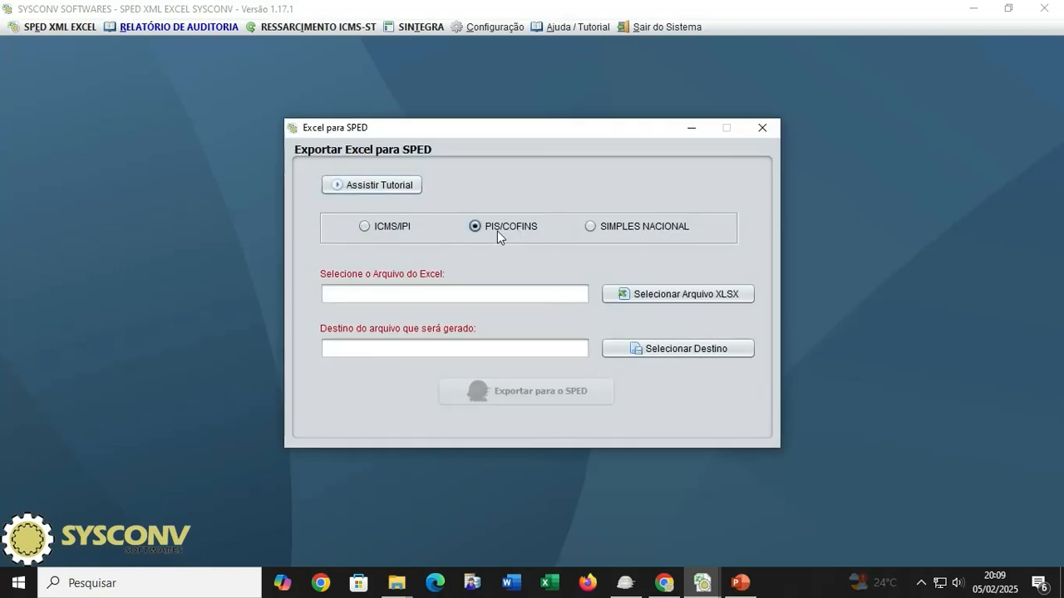
Select the edited workbook ending in 20_04_00_Pis_Cofins.xlsx from the Downloads folder as the Excel source file
click(674, 296)
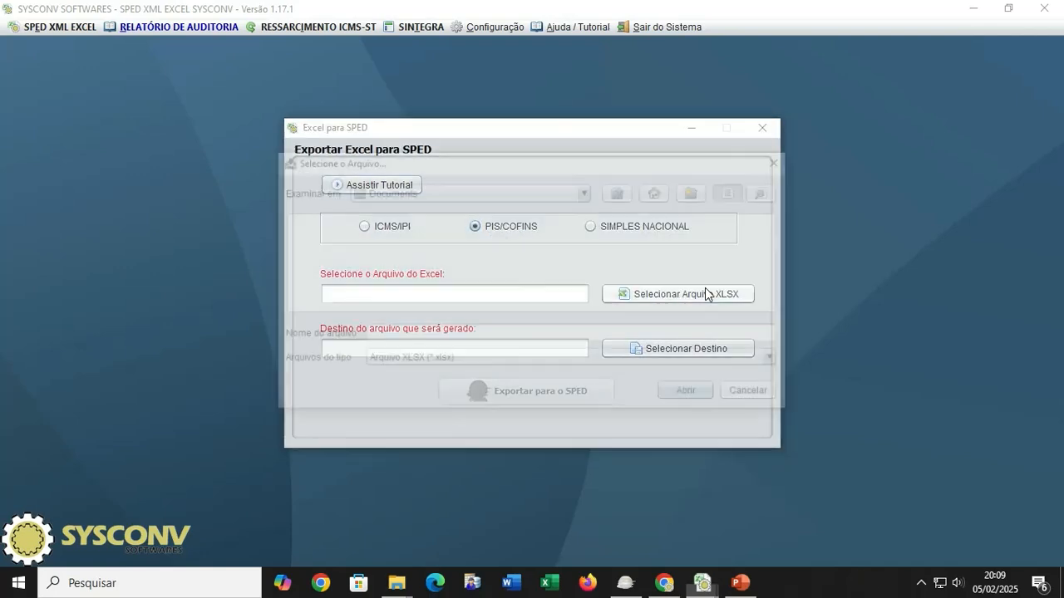
click(586, 193)
scroll(456, 240, up, 3)
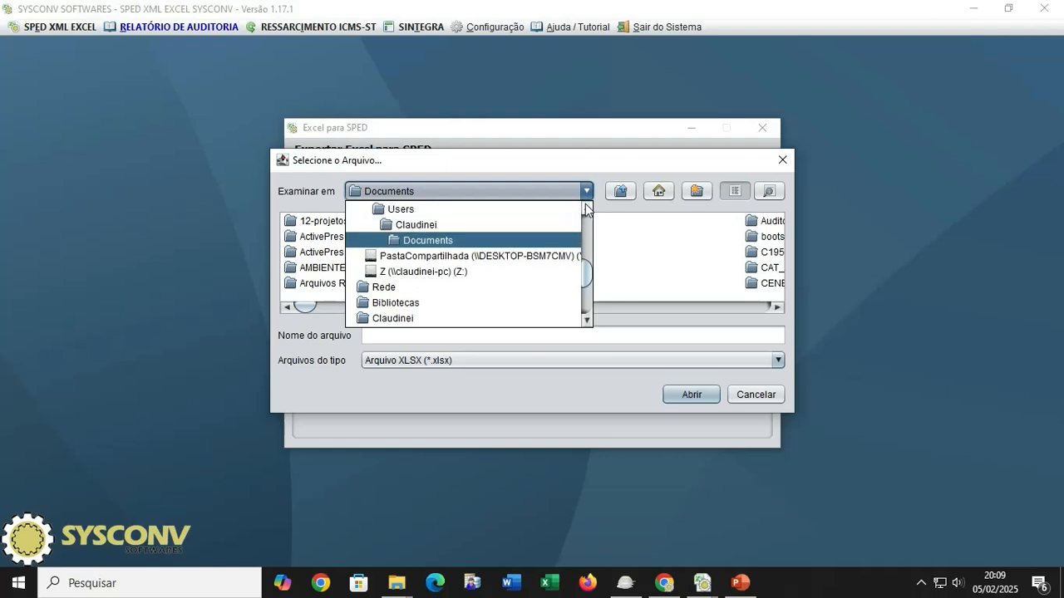
click(456, 240)
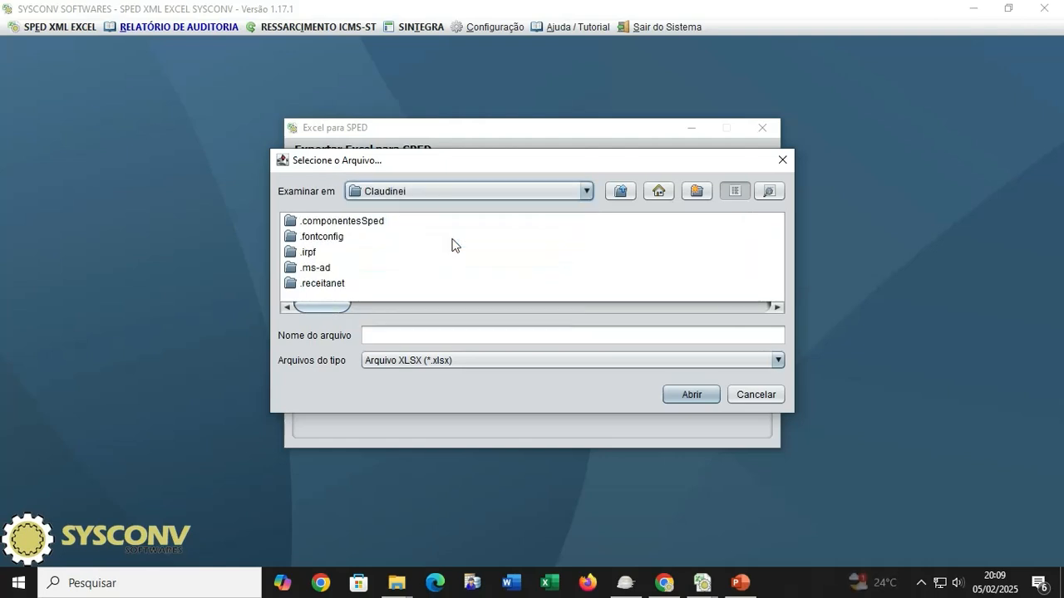
scroll(329, 259, down, 5)
double_click(322, 253)
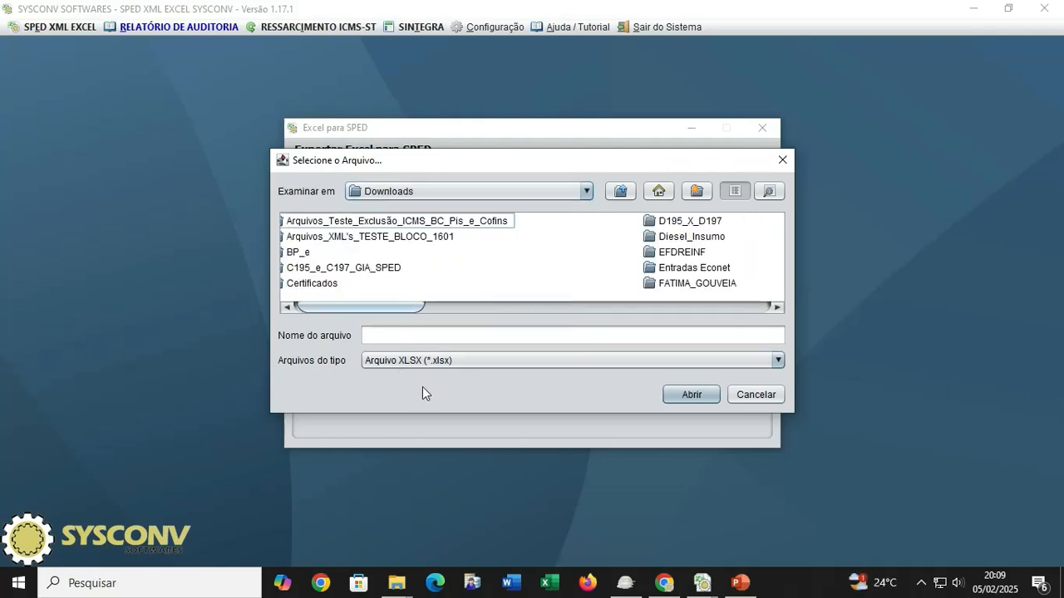
drag(418, 309, 741, 321)
click(736, 254)
click(687, 396)
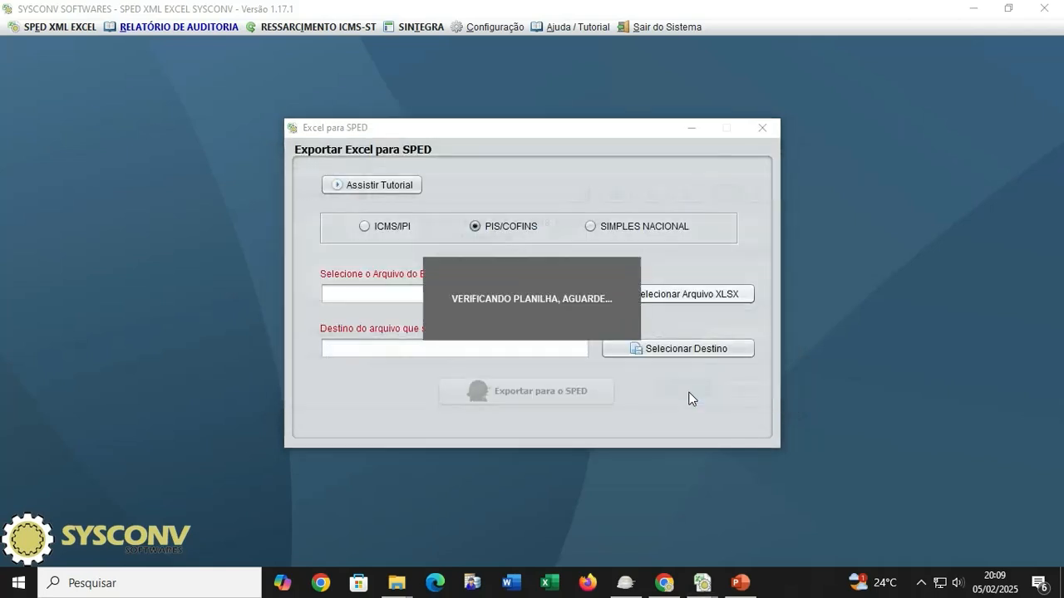
Export the workbook to a SPED text file at the default destination, acknowledge the notices and close the export window
click(579, 395)
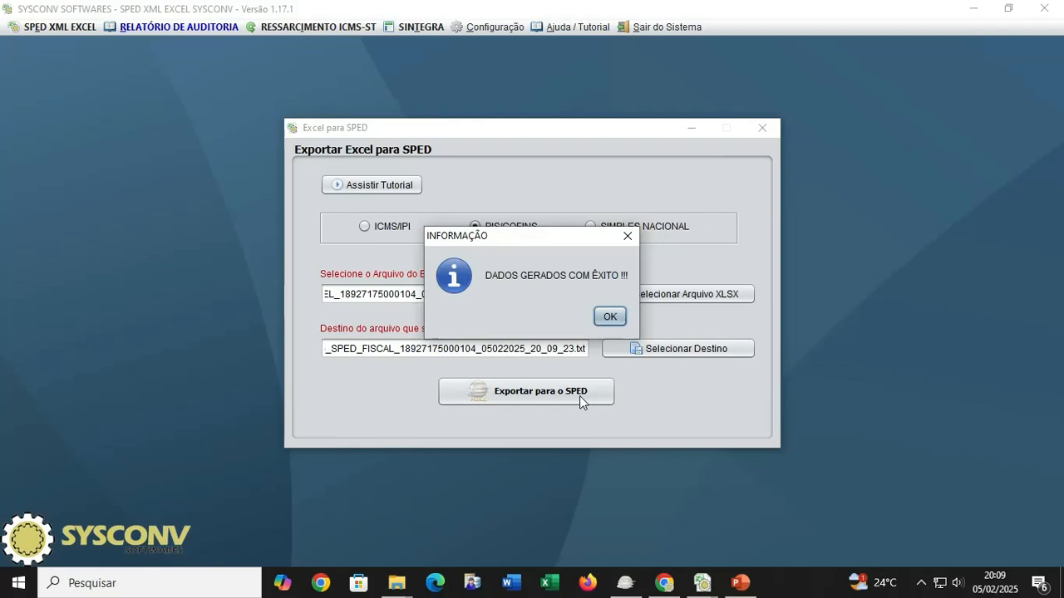
click(612, 318)
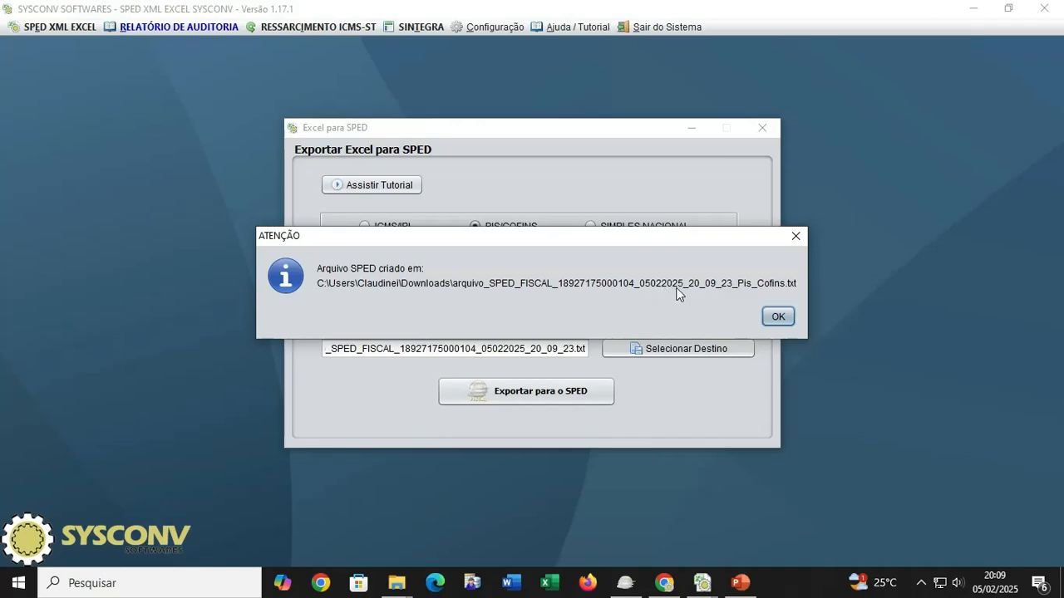
click(781, 317)
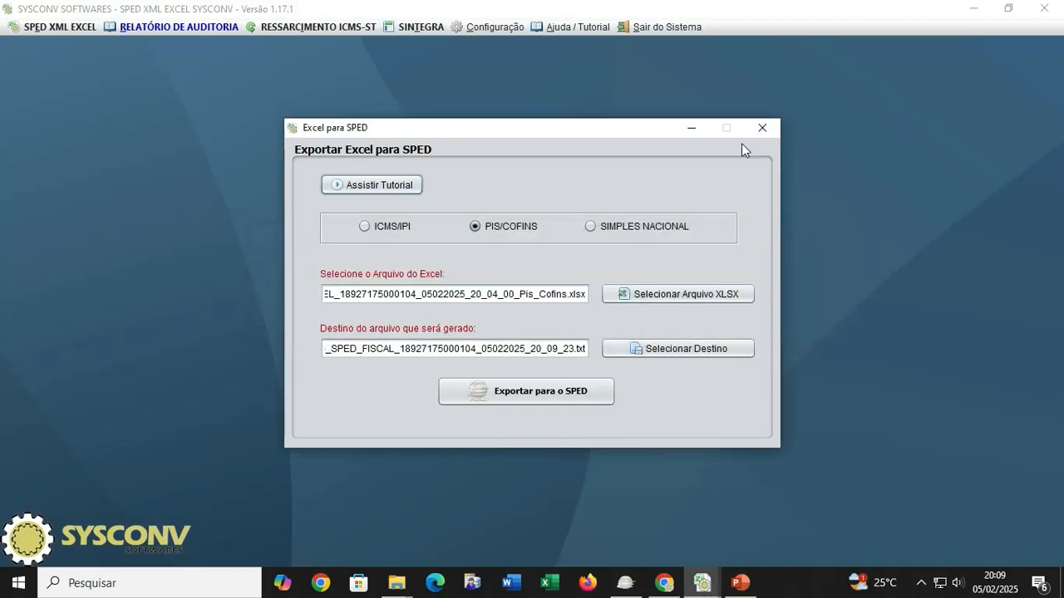
click(762, 128)
Switch to EFD Contribuições and import the file ending in 20_09_23_Pis_Cofins.txt from Downloads, agreeing to delete the existing bookkeeping
click(625, 583)
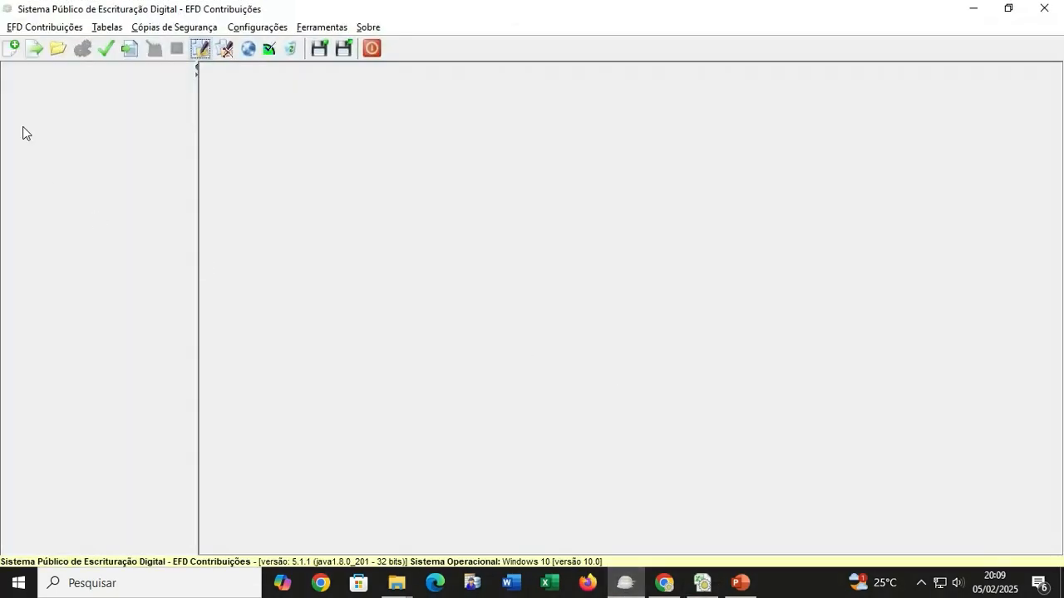
click(33, 52)
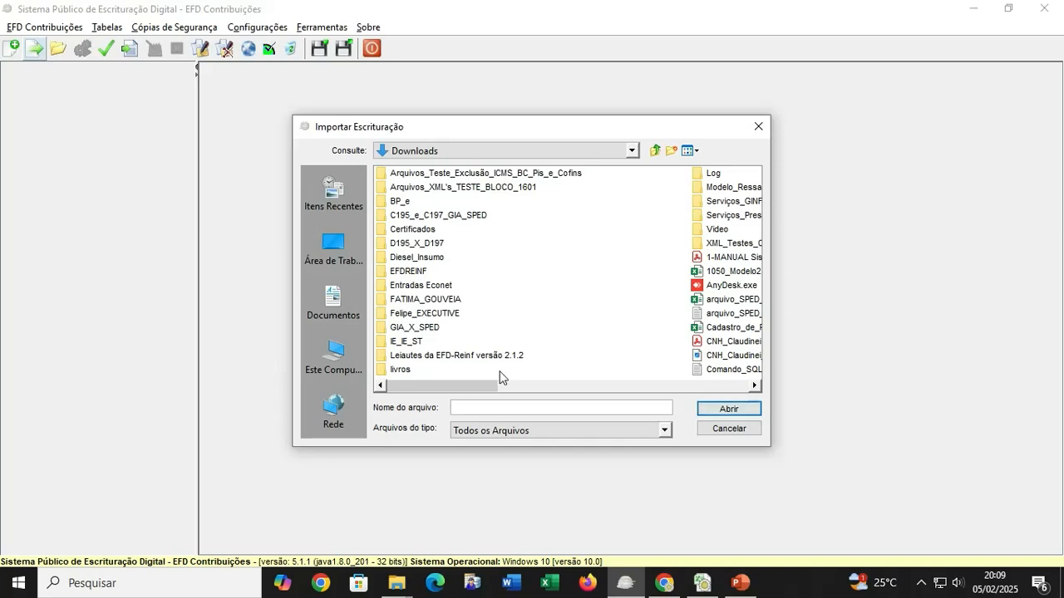
drag(479, 387, 675, 387)
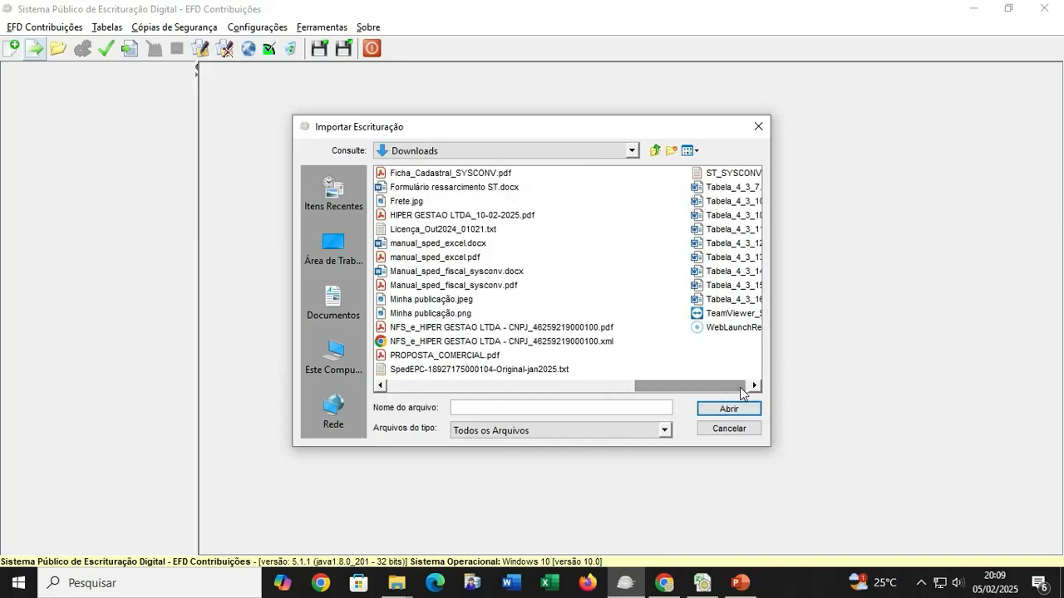
click(395, 387)
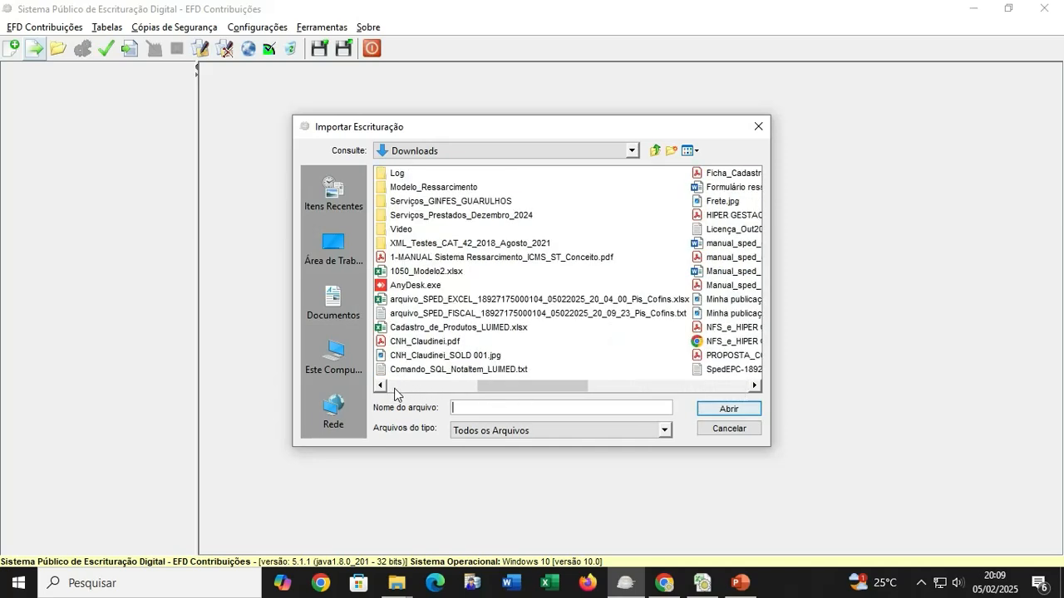
click(594, 316)
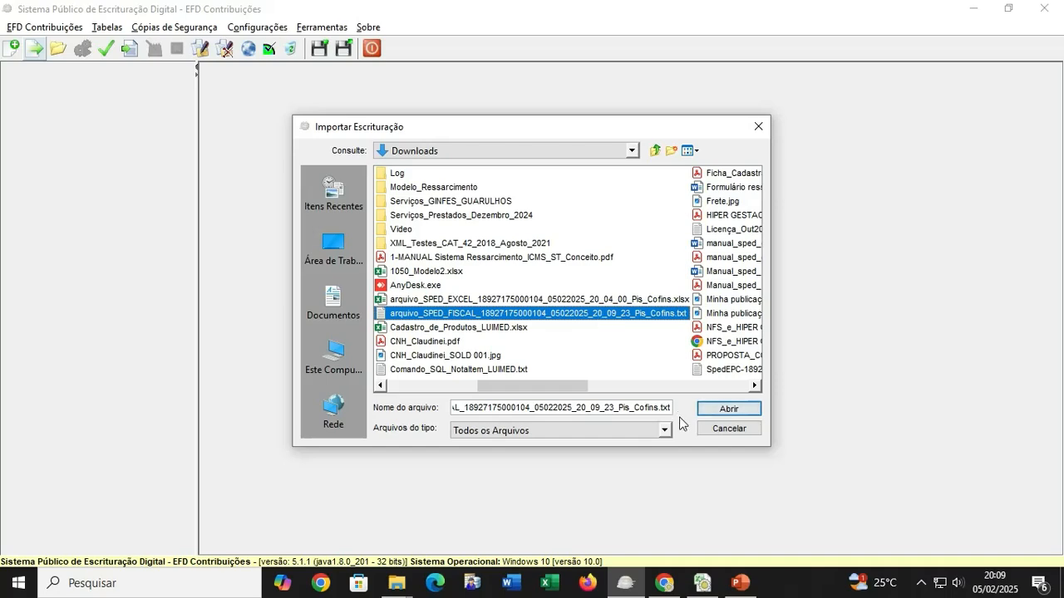
click(716, 409)
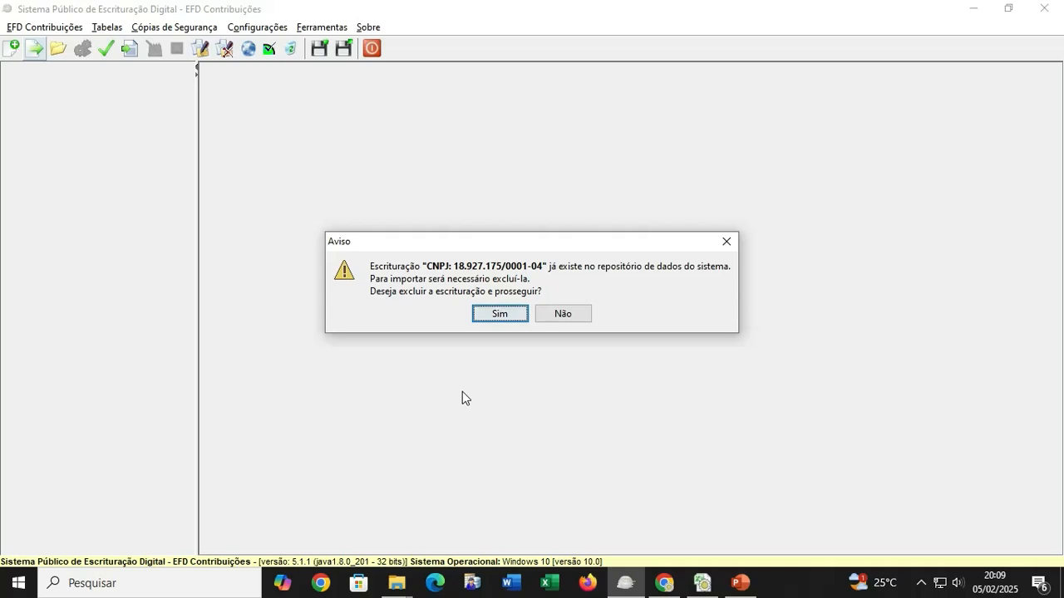
click(501, 315)
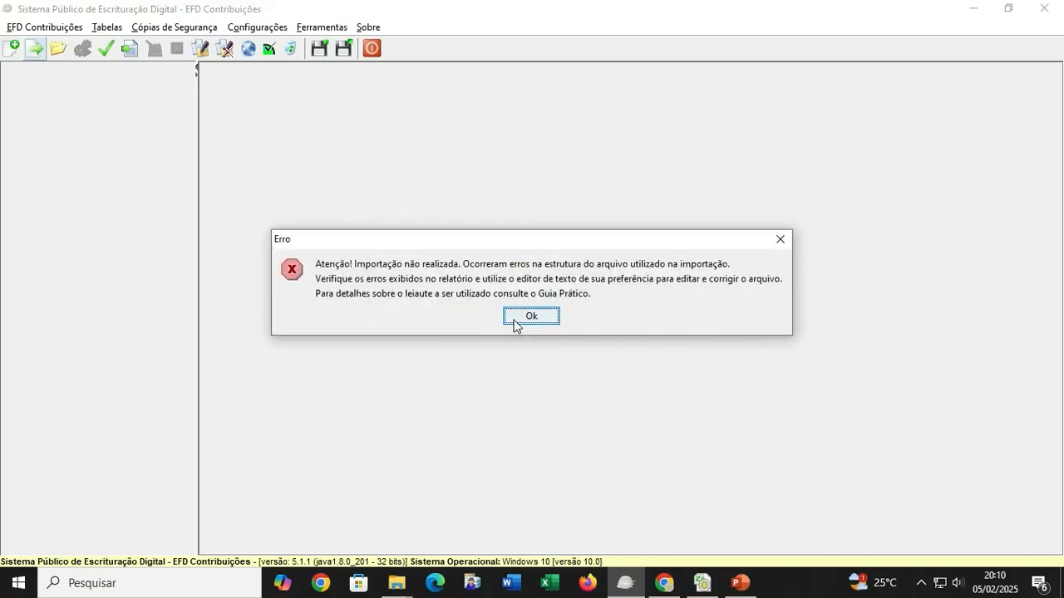
Display the detailed import error report, check the expected values for the reported fields, and close the report
click(514, 317)
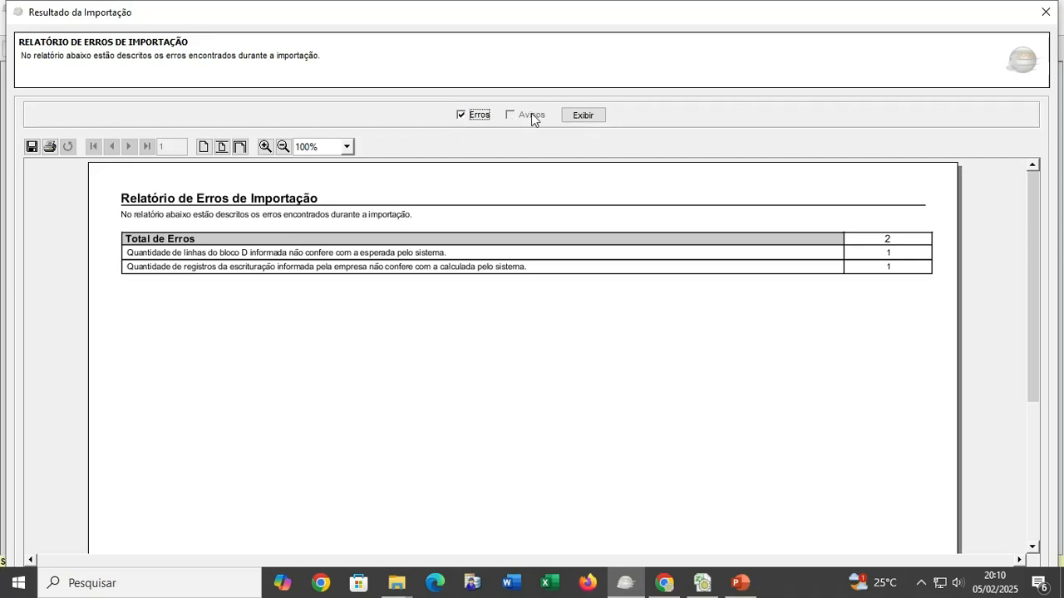
click(585, 117)
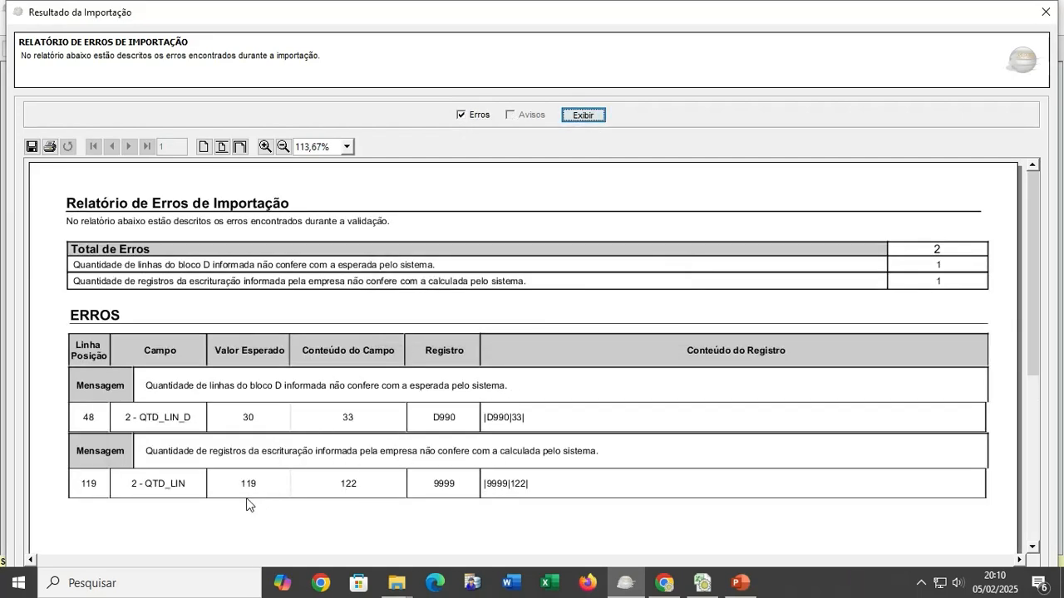
click(1052, 13)
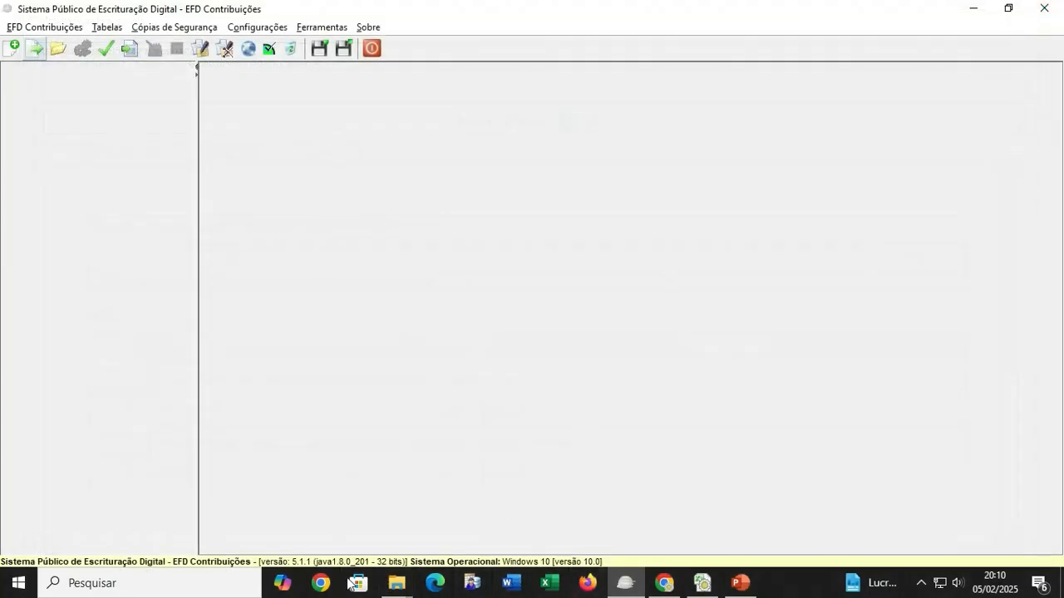
Reopen the Pis_Cofins workbook from the Downloads folder and set QTD_LIN in the 9999 sheet to 119
mouse_move(396, 583)
click(337, 544)
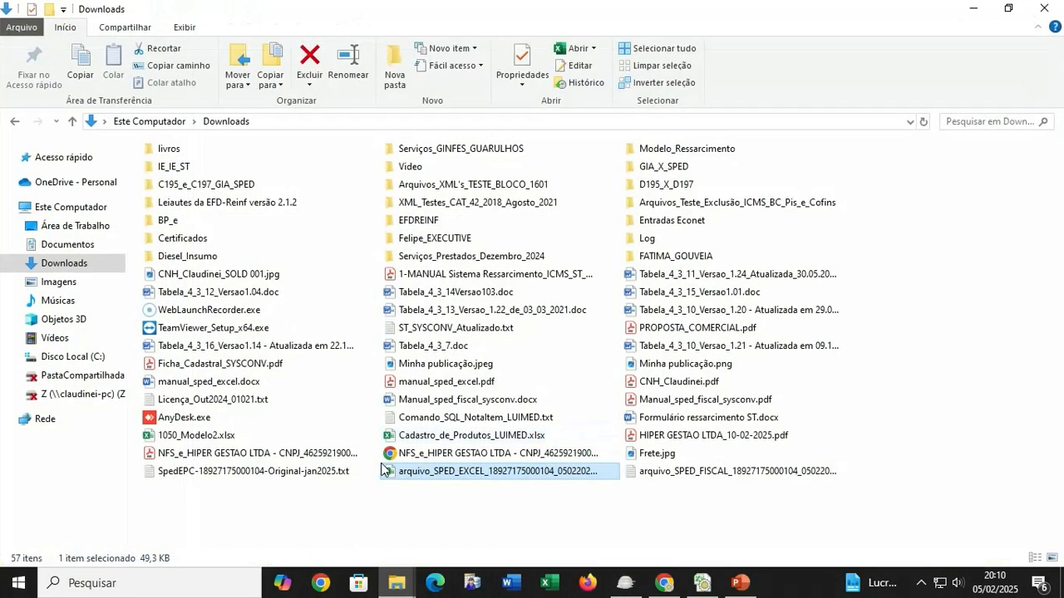
double_click(427, 472)
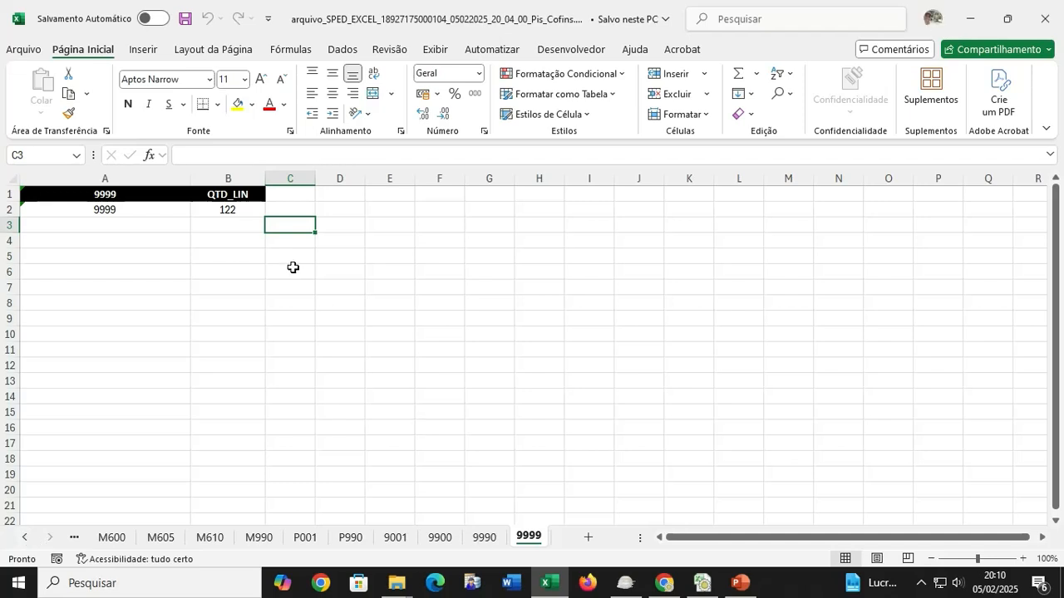
click(247, 210)
text(119)
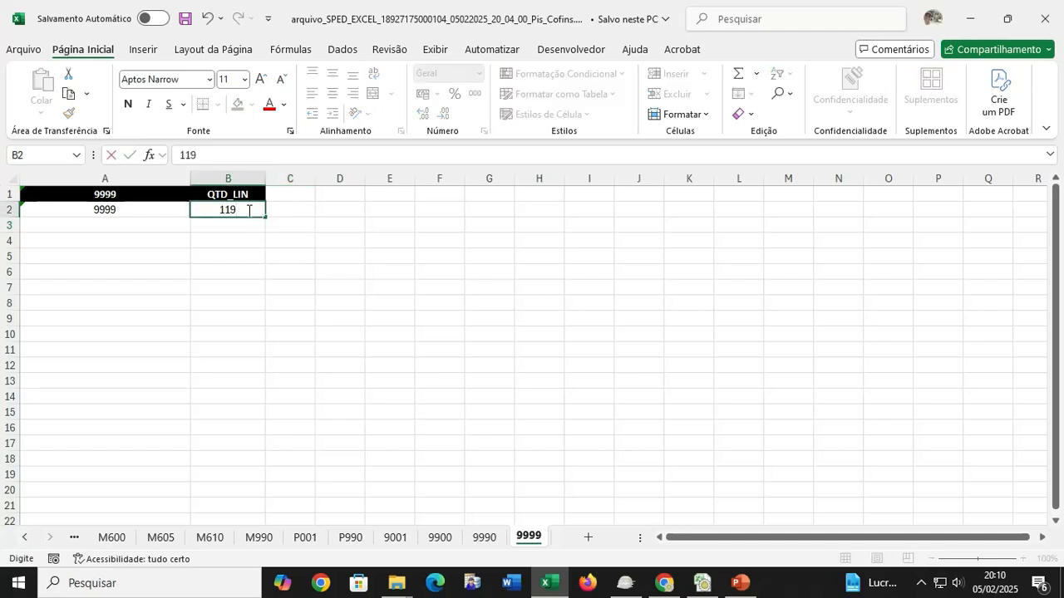
key(Return)
Open the D990 sheet holding the block D line count
click(24, 539)
click(24, 538)
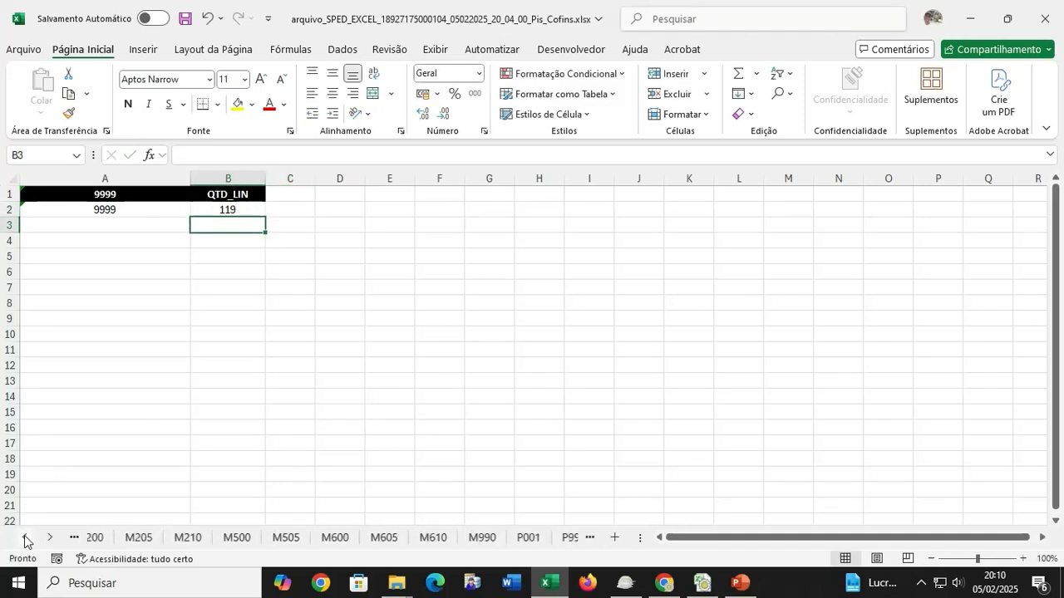
click(24, 538)
click(25, 538)
click(24, 538)
click(24, 539)
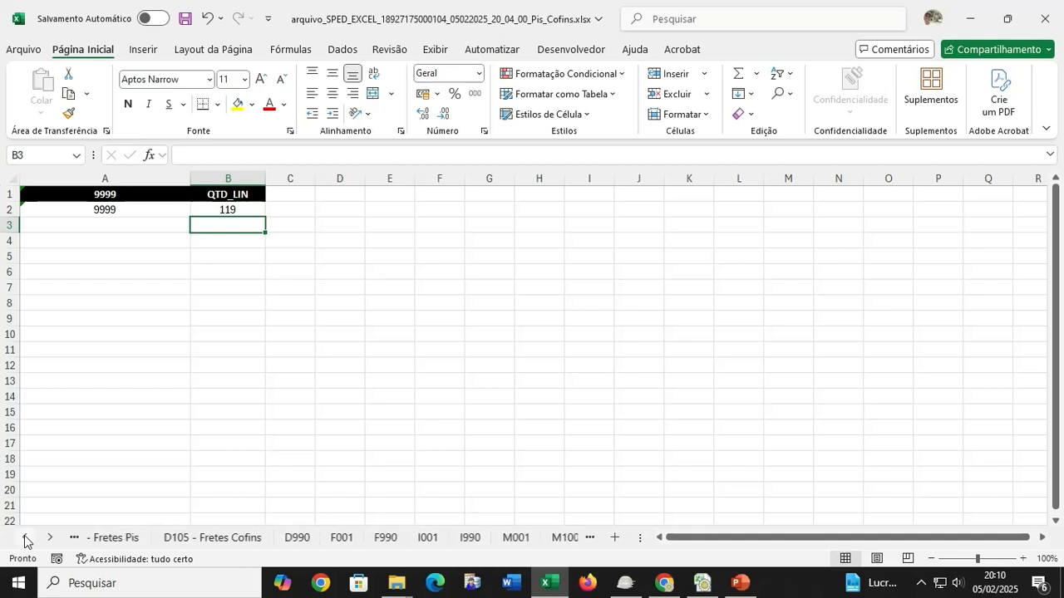
click(24, 538)
click(329, 538)
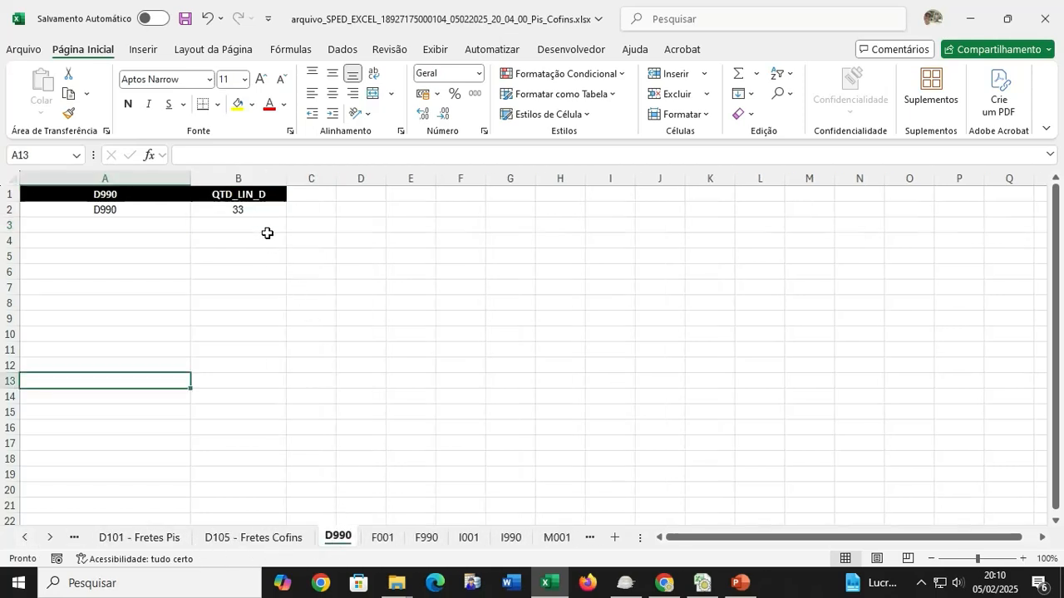
Switch to EFD Contribuições and try importing the same file ending in 20_09_23_Pis_Cofins.txt again
click(625, 582)
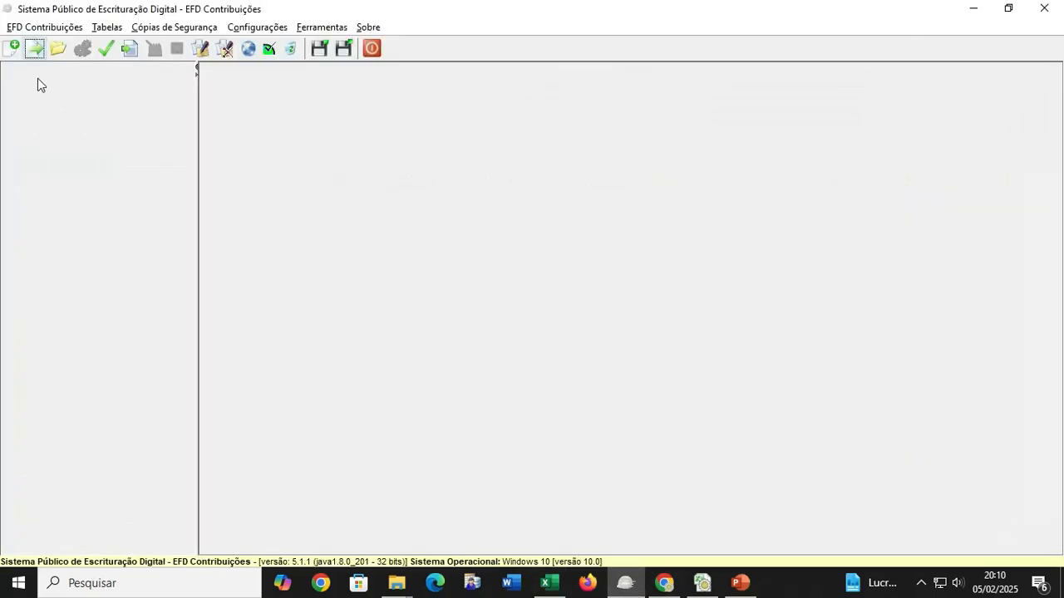
click(34, 49)
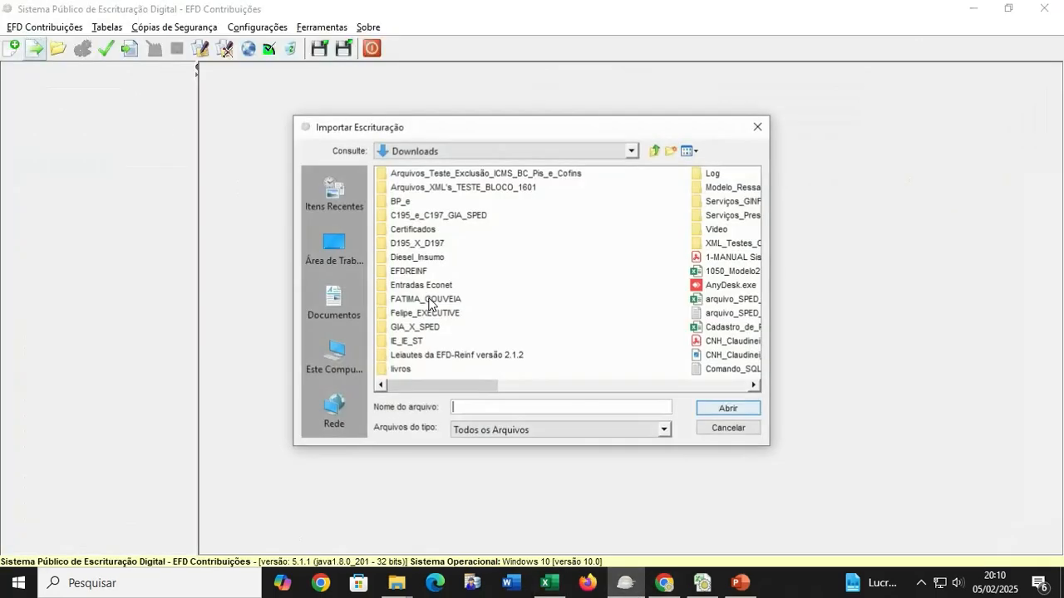
click(653, 389)
click(558, 314)
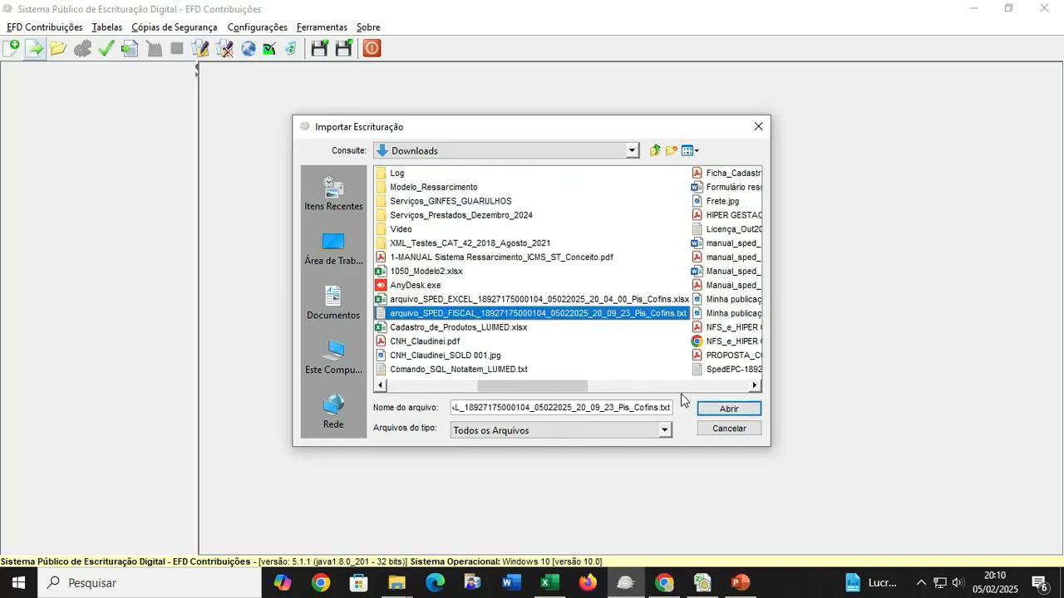
click(729, 409)
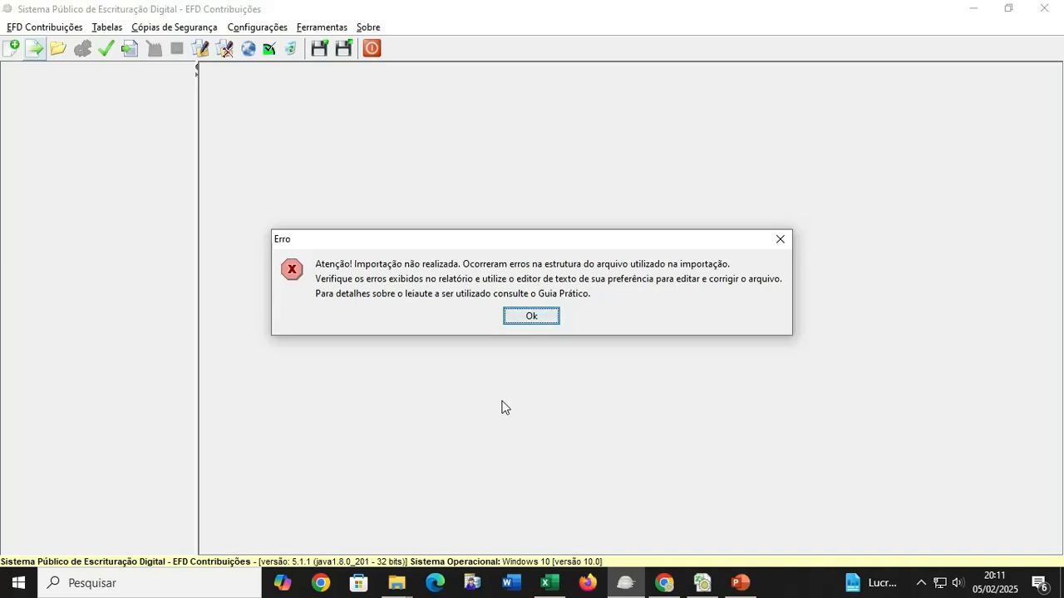
Display the detailed errors of the repeated import and check the expected values for registers D990 and 9999
click(550, 321)
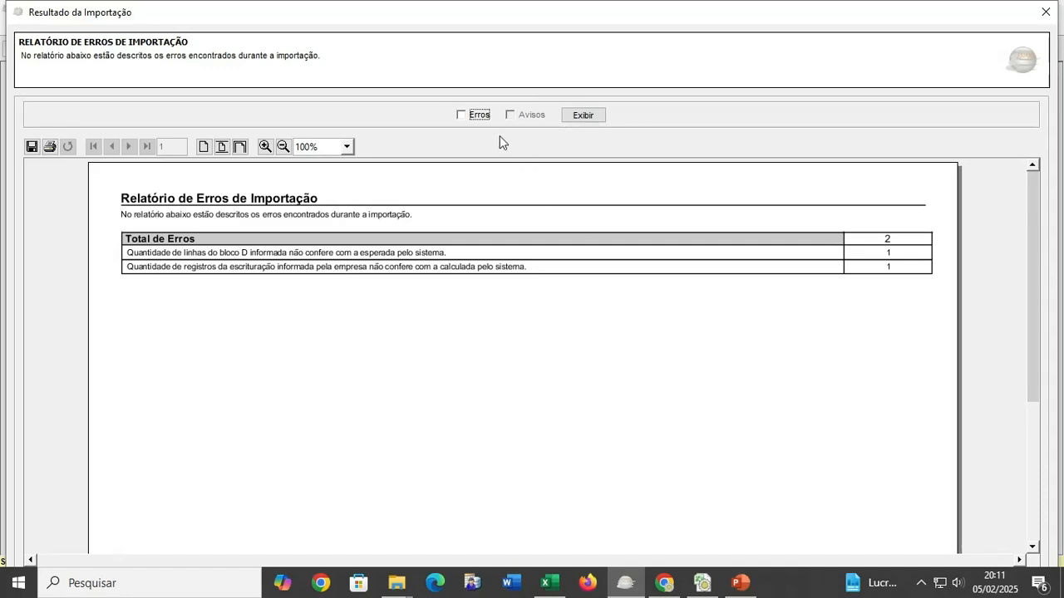
click(480, 118)
click(601, 116)
scroll(541, 368, down, 3)
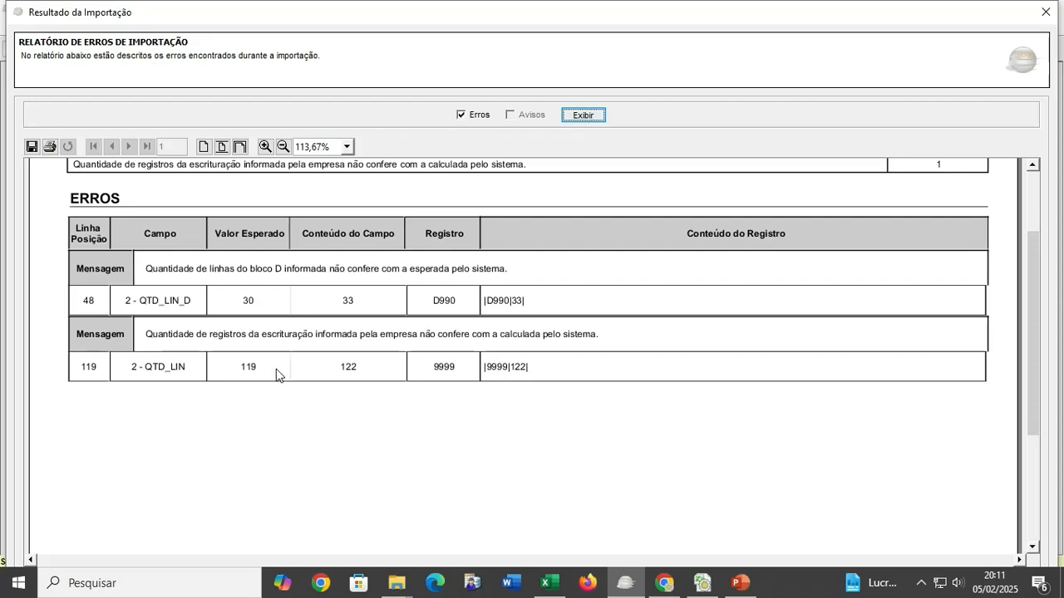
Switch back to Excel and set the block D line count (QTD_LIN_D) in the D990 sheet to 30
click(551, 583)
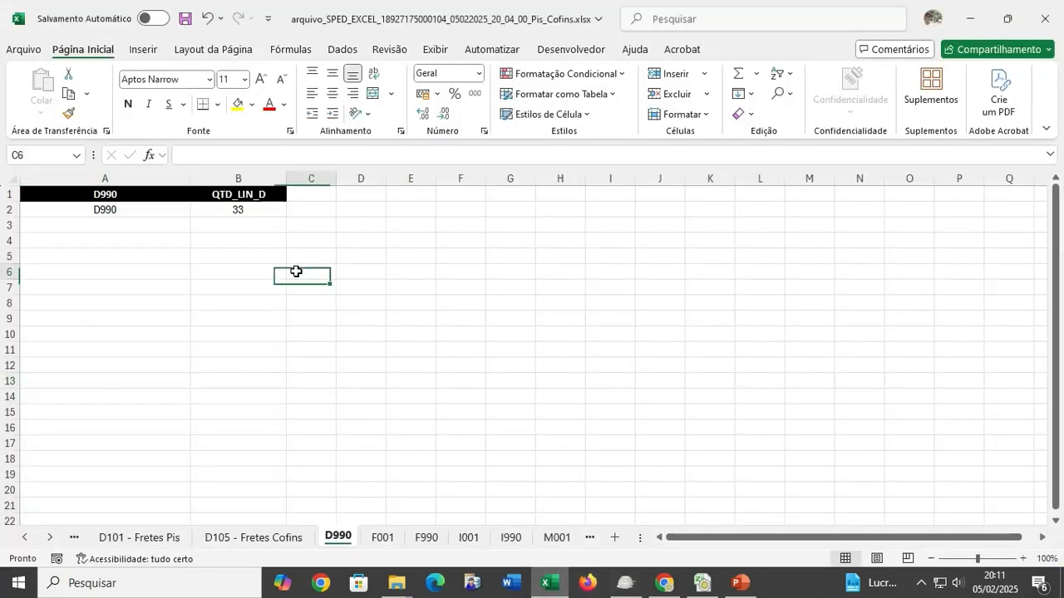
click(255, 212)
text(30)
key(Return)
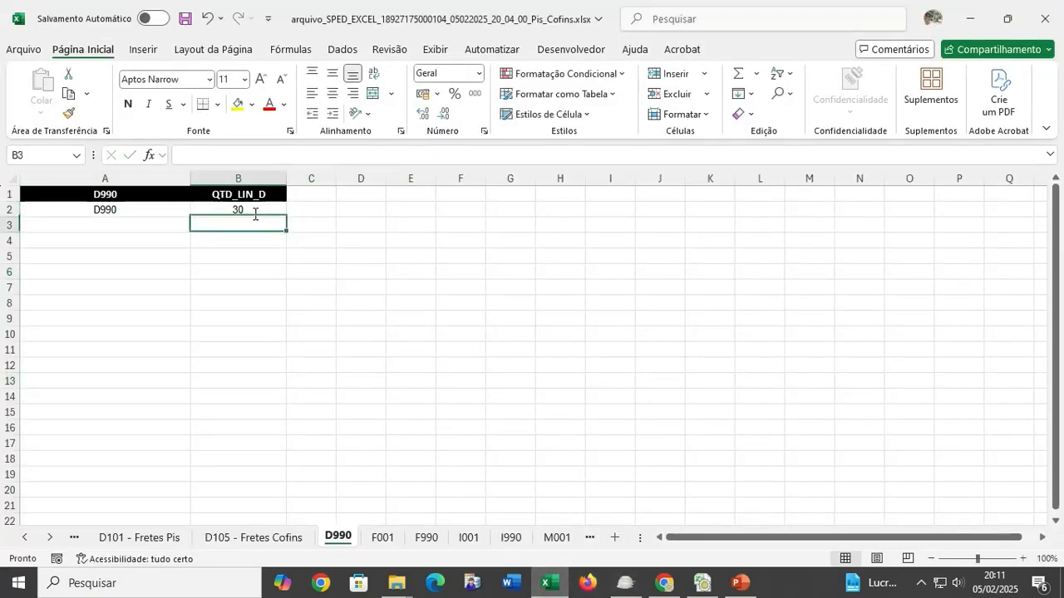
Go to the 9999 sheet and check the total line count (QTD_LIN)
click(50, 538)
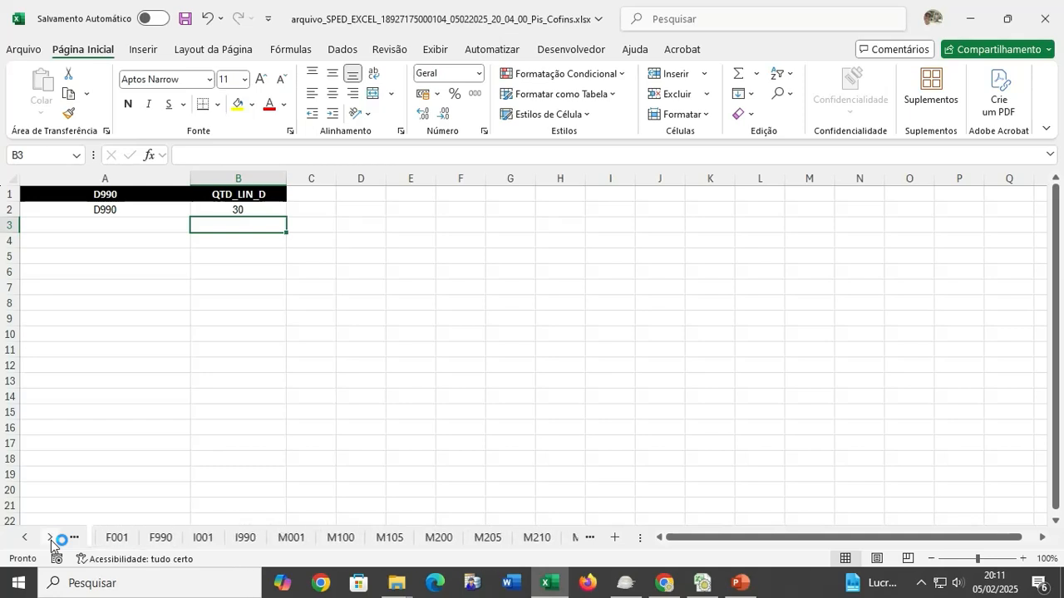
click(51, 539)
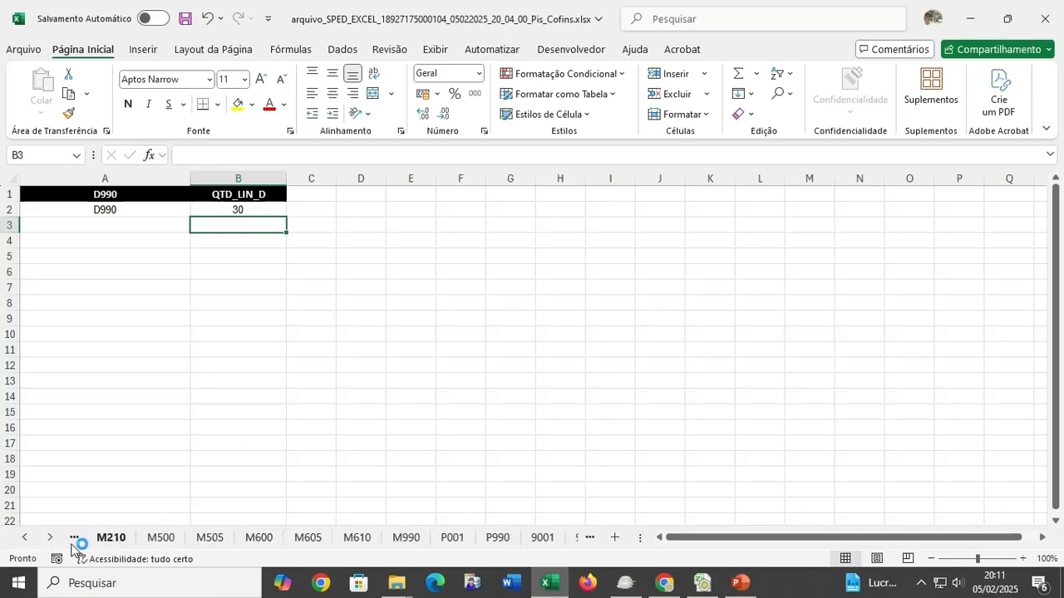
click(50, 538)
click(50, 538)
click(532, 538)
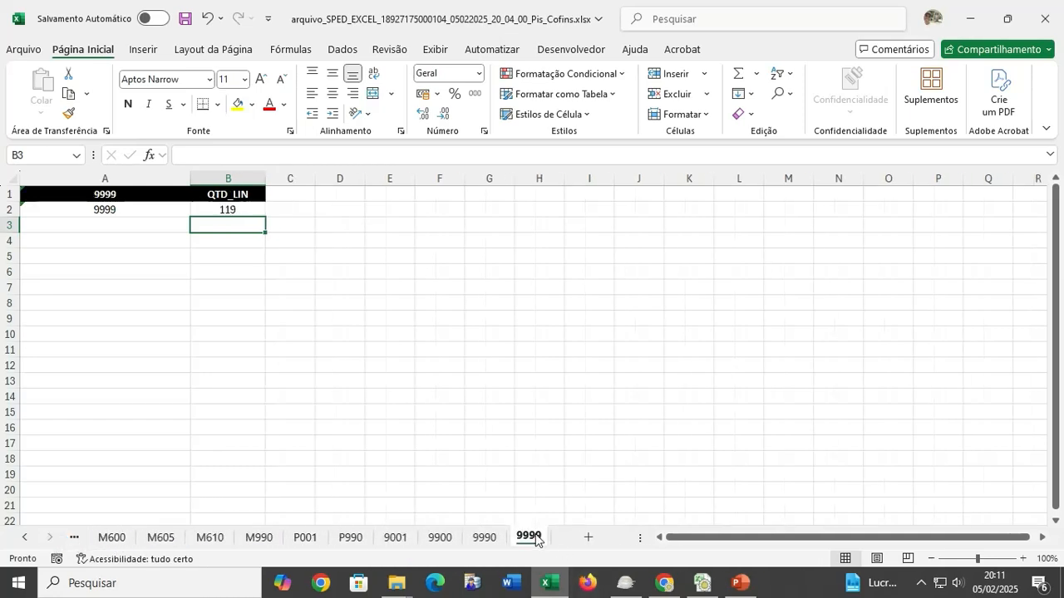
Check the total line count in the 9999 sheet, then save the workbook and close it
click(229, 210)
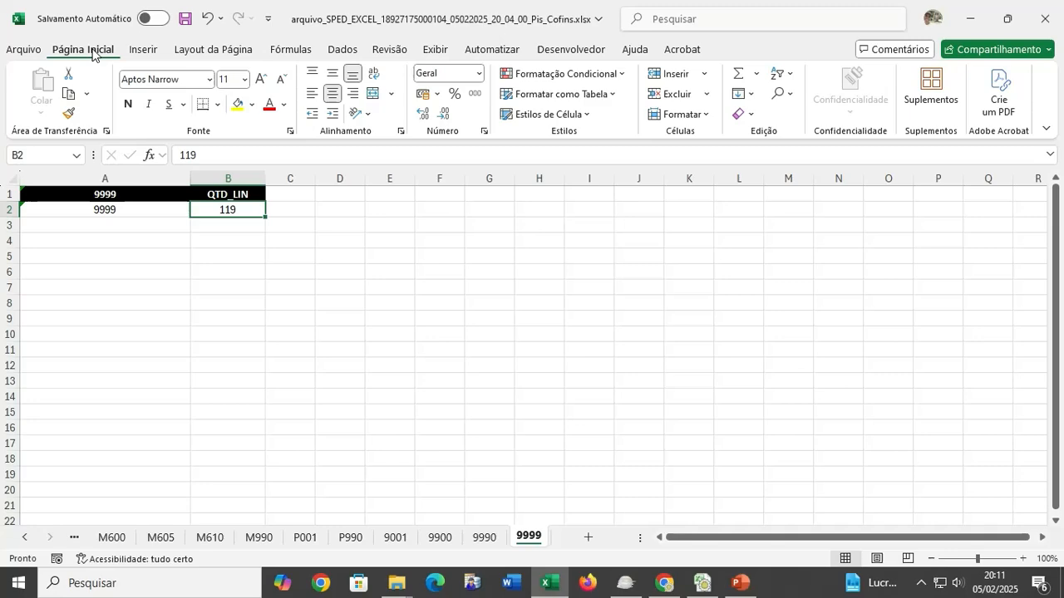
click(185, 18)
click(1045, 19)
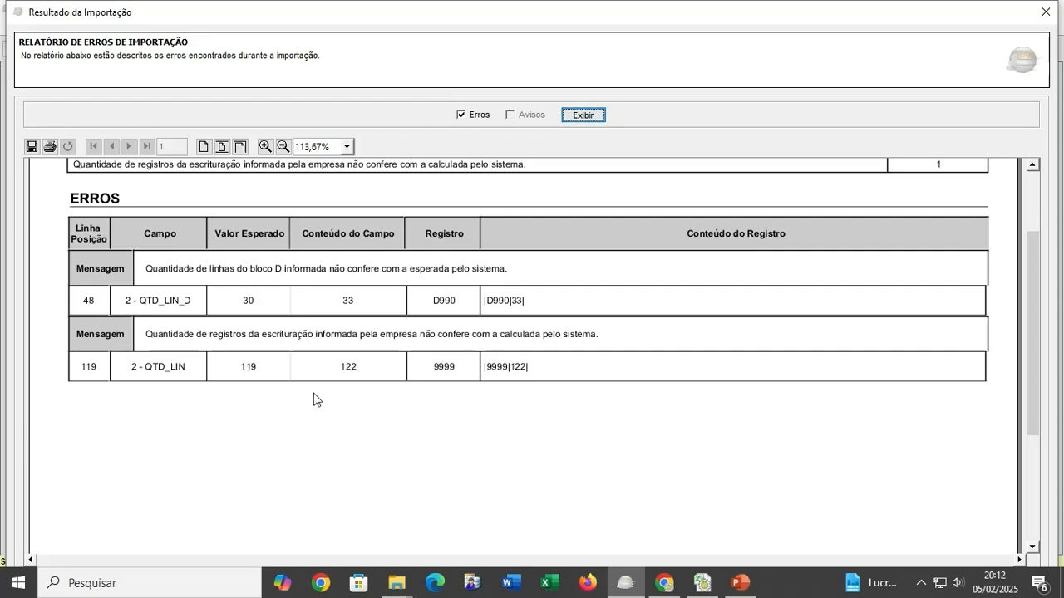
Close the import error report, switch to SPED XML EXCEL and set up a single Excel-to-SPED export for PIS/COFINS
click(1045, 12)
click(702, 583)
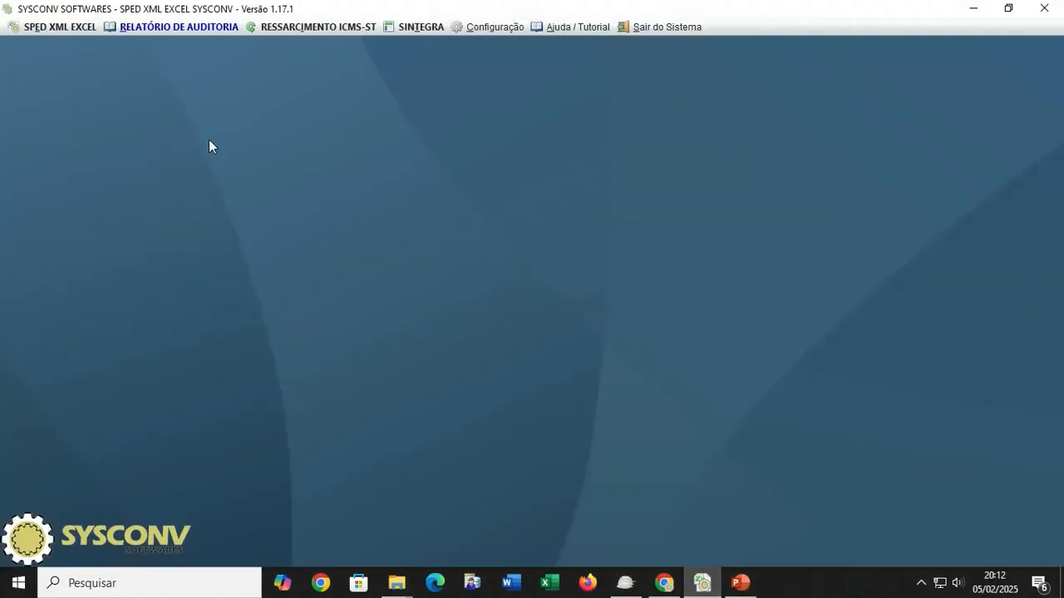
click(65, 33)
mouse_move(241, 52)
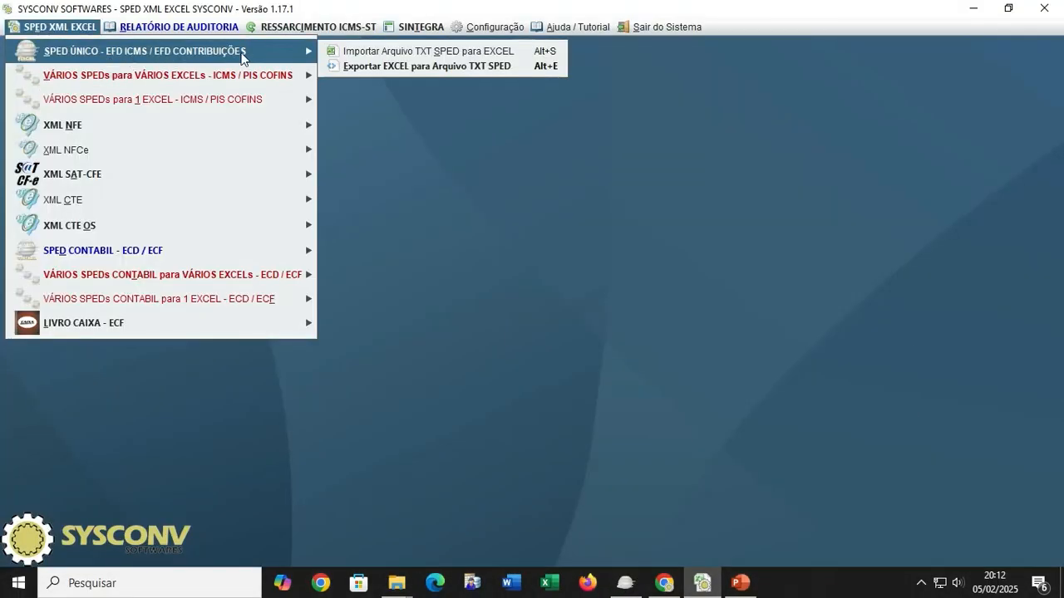
click(387, 66)
click(678, 317)
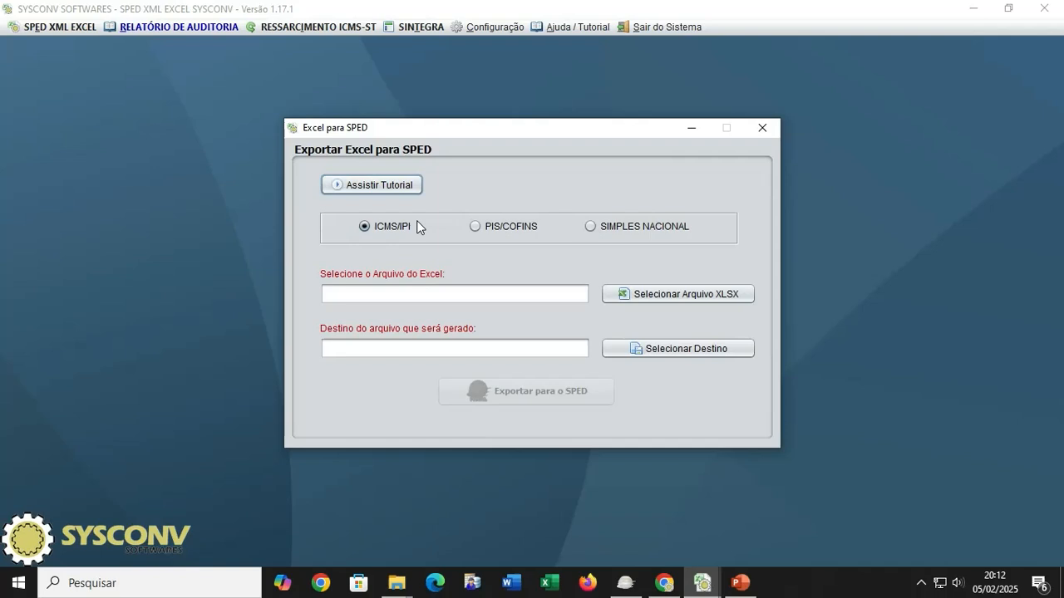
click(487, 229)
Choose the corrected workbook ending in 20_04_00_Pis_Cofins.xlsx from the Downloads folder as the file to export
click(654, 295)
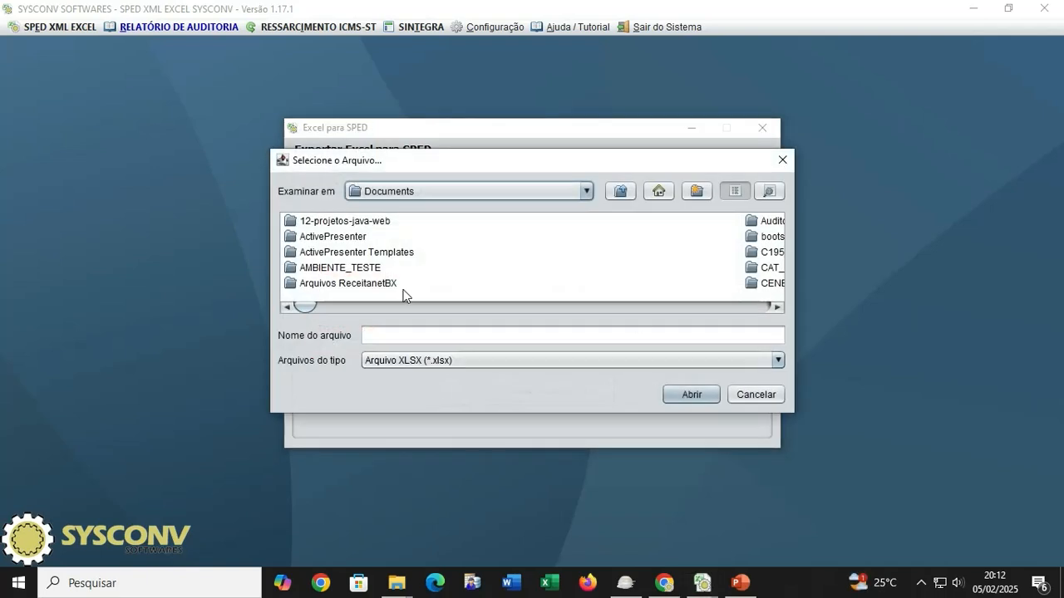
click(586, 191)
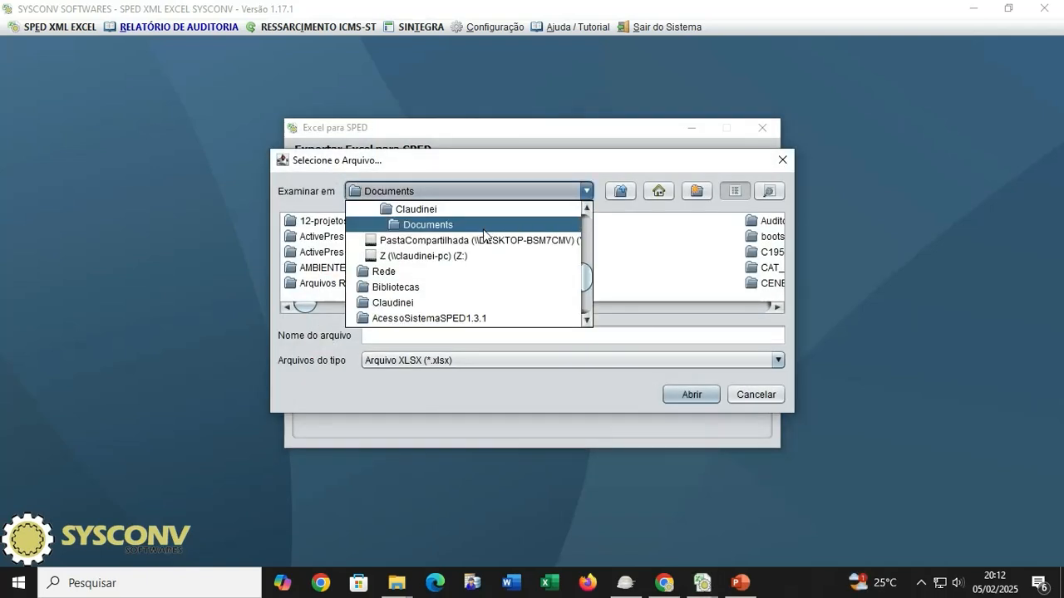
scroll(461, 220, up, 3)
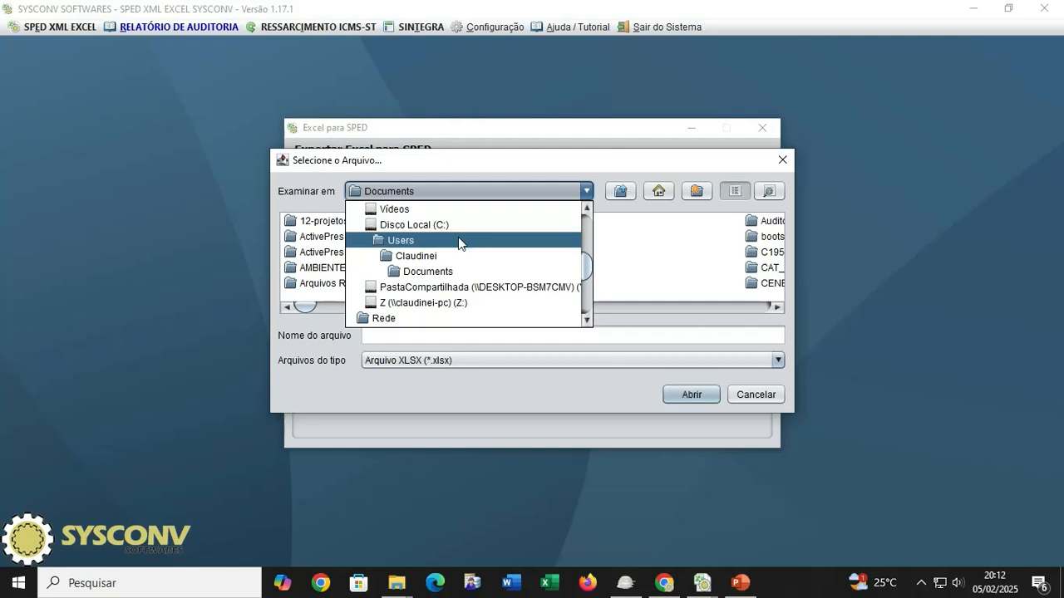
click(458, 241)
click(307, 254)
double_click(326, 223)
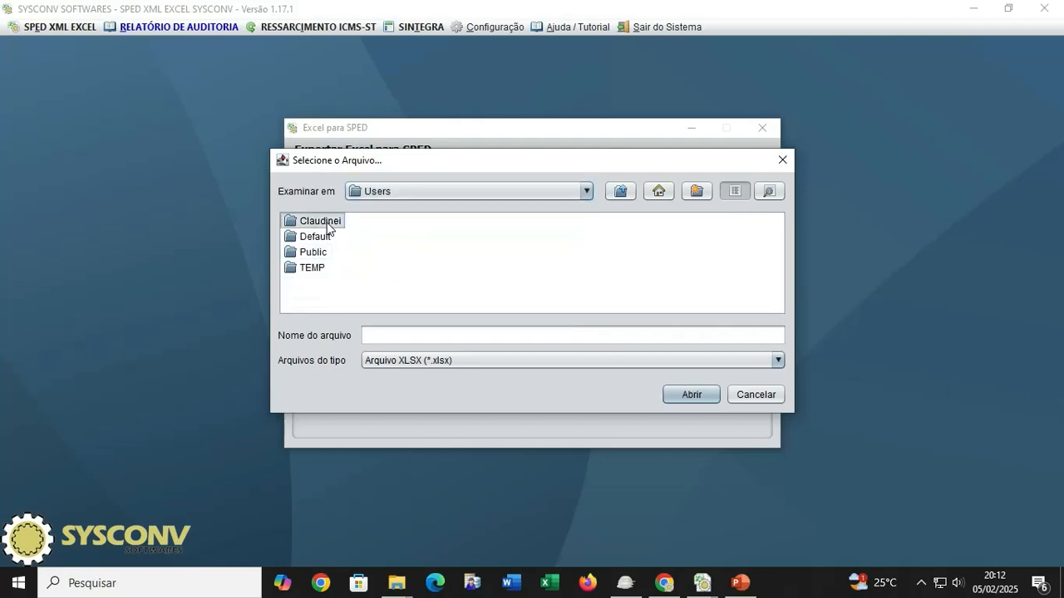
click(321, 272)
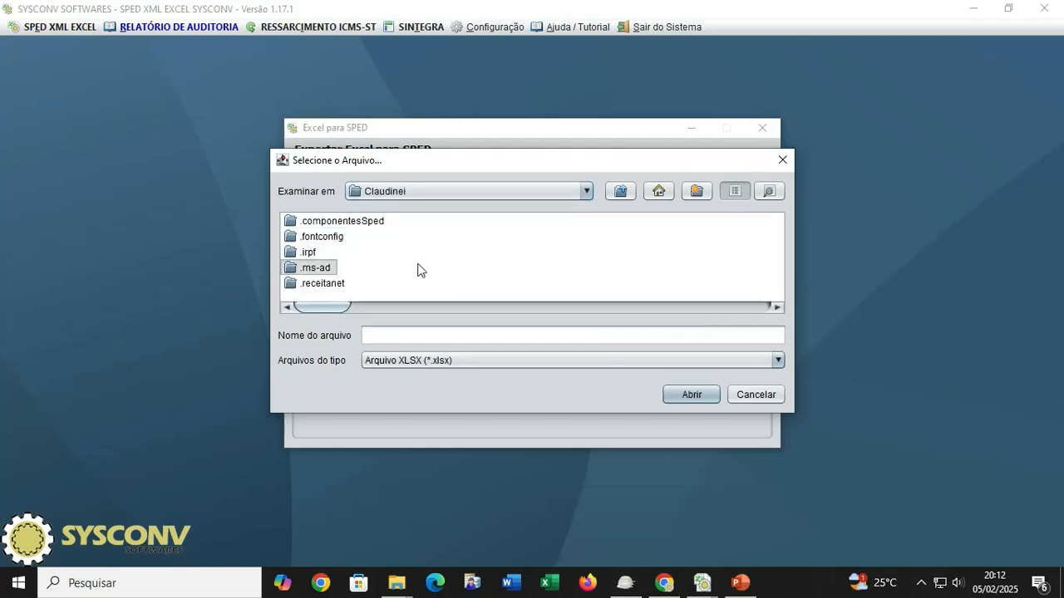
key(Down)
key(Down)
key(Down)
key(Down)
key(Down)
key(Down)
key(Down)
key(Down)
key(Down)
key(Down)
key(Down)
key(Down)
key(Down)
click(333, 255)
double_click(357, 260)
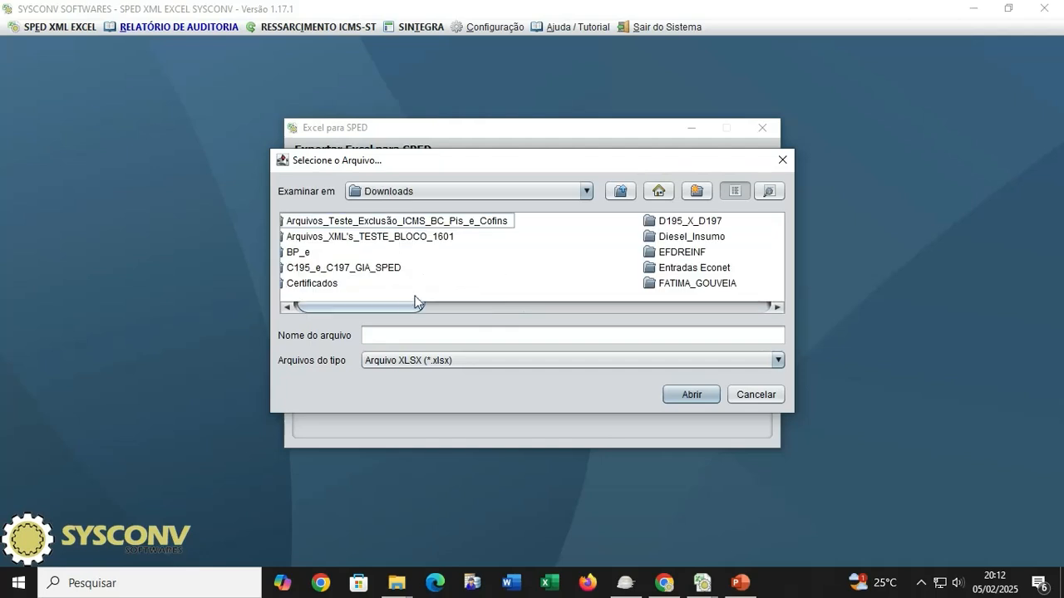
drag(411, 307, 715, 302)
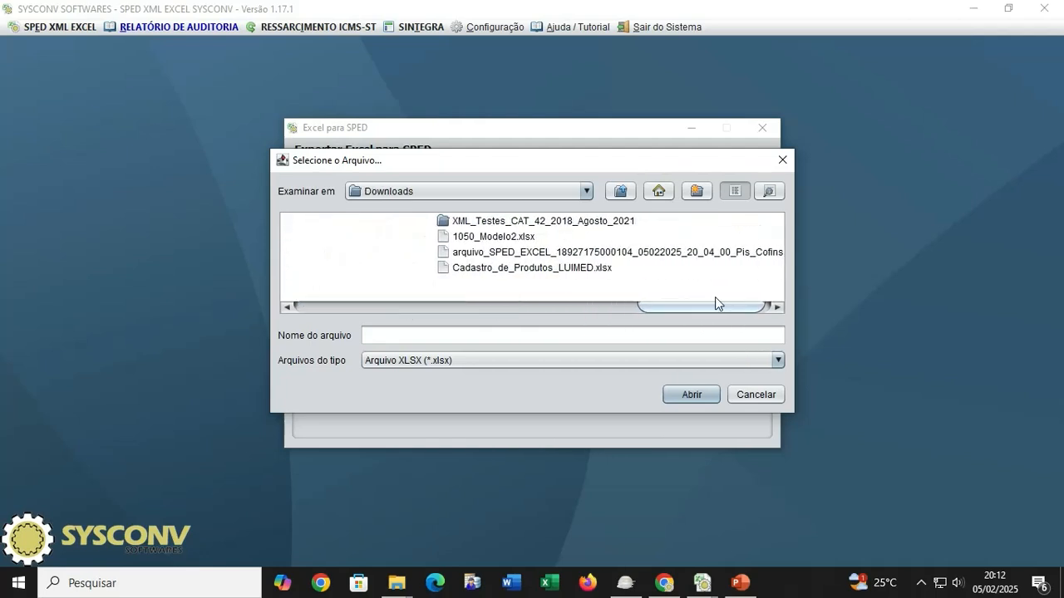
click(708, 254)
click(693, 394)
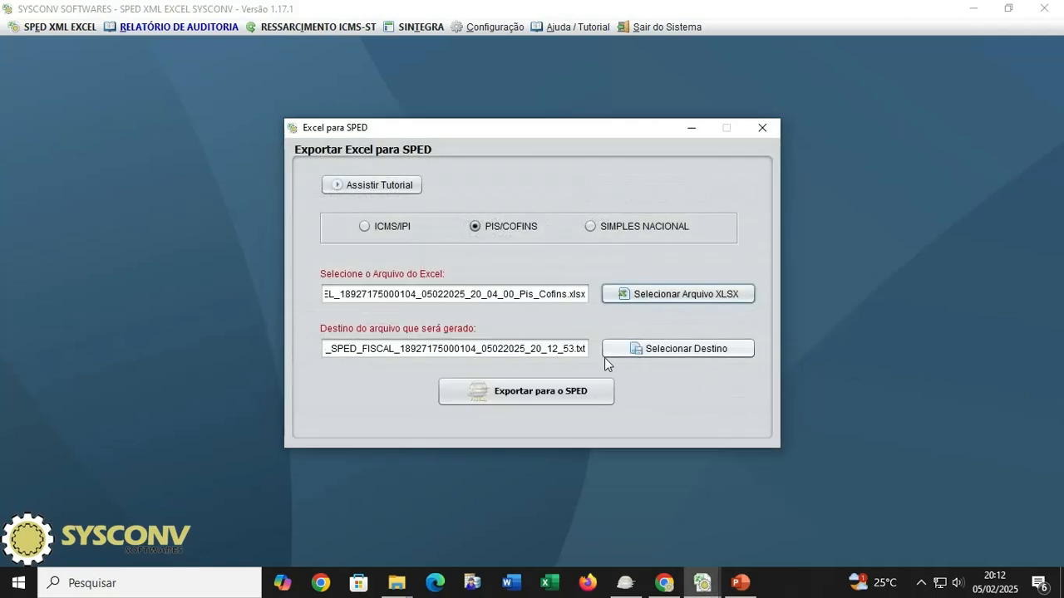
Export the workbook to SPED as a text file, dismiss the notices and close the export window
click(552, 390)
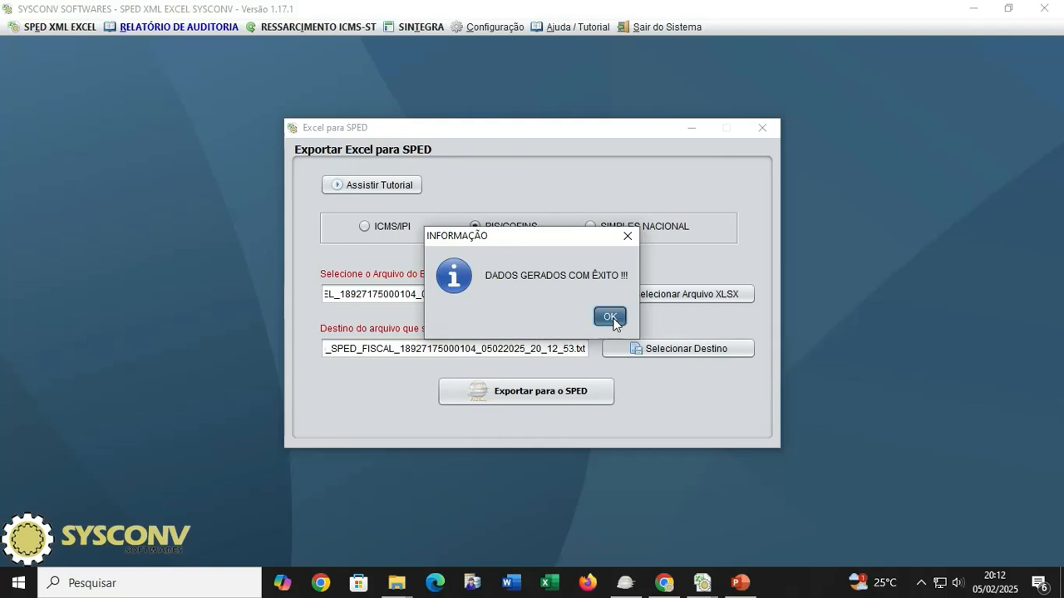
click(614, 320)
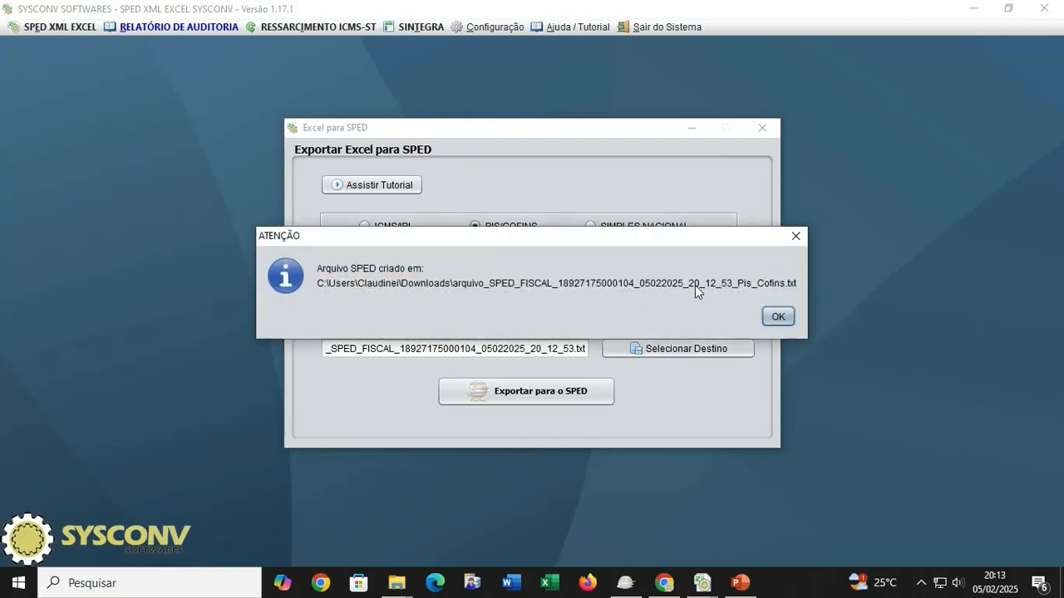
click(774, 317)
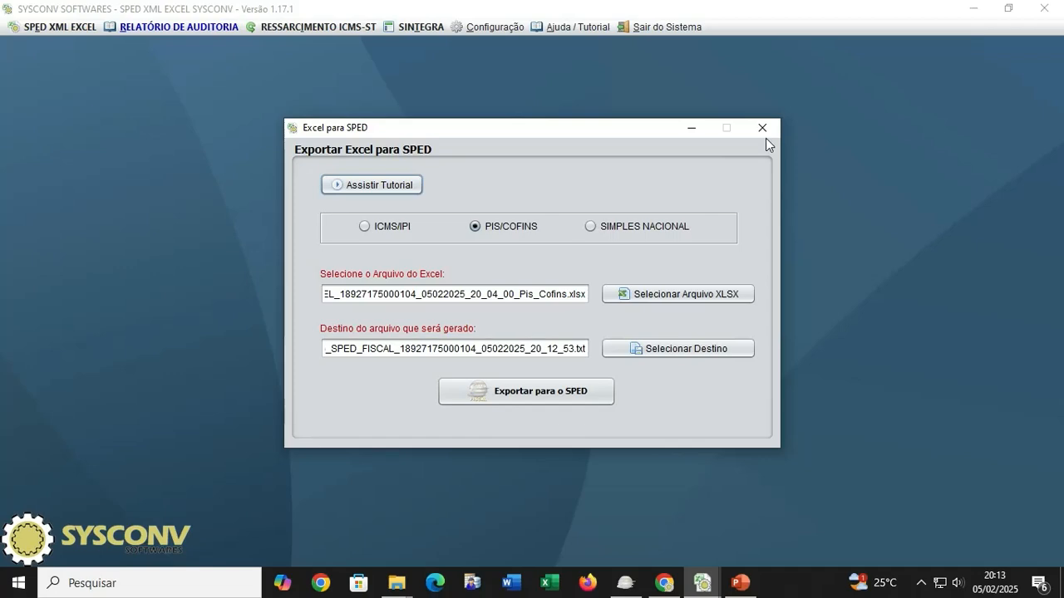
click(762, 129)
Switch to EFD Contribuições and import the file ending in 20_12_53_Pis_Cofins.txt from Downloads
click(625, 582)
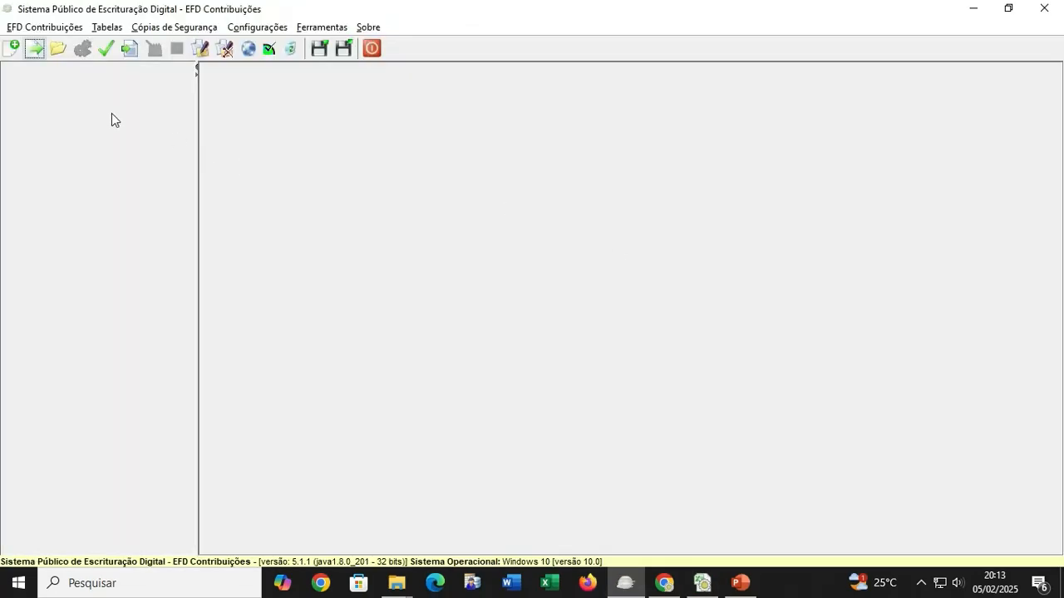
click(34, 48)
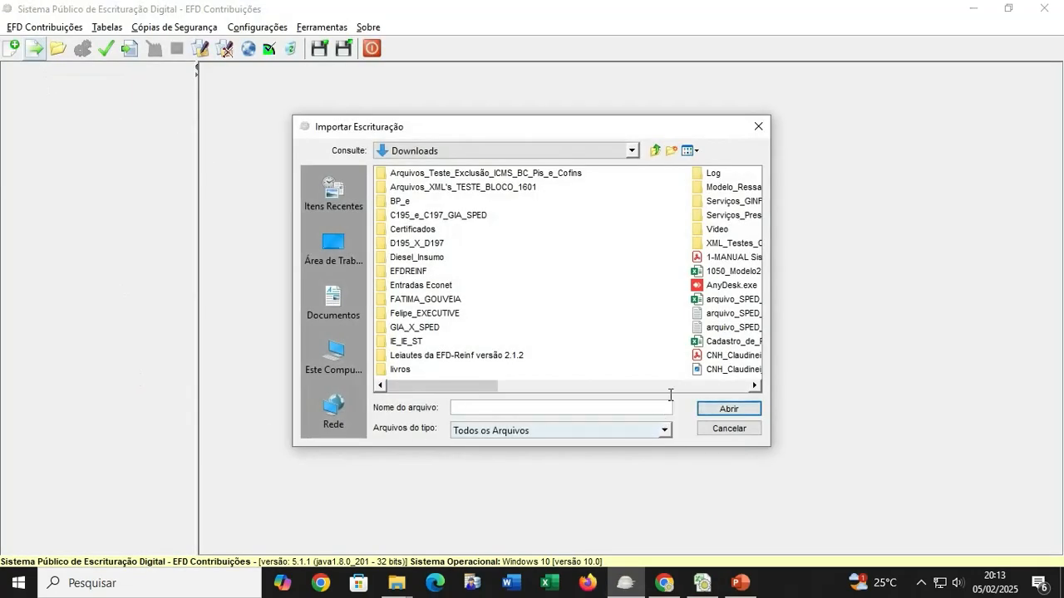
click(671, 386)
click(614, 332)
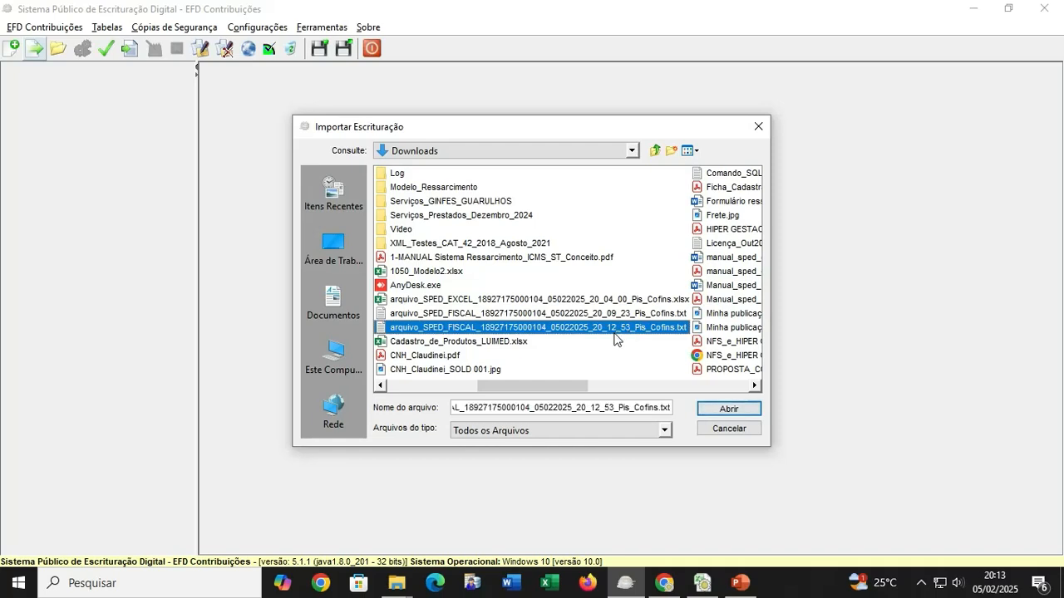
click(729, 412)
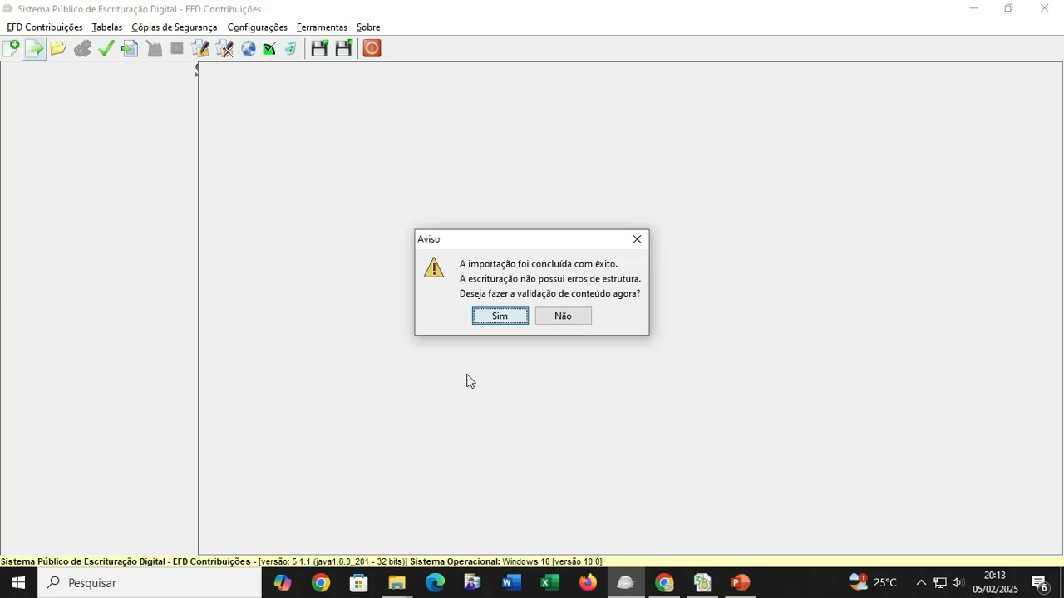
Run the content validation of the imported bookkeeping and display the detailed errors for the block M registers
click(506, 319)
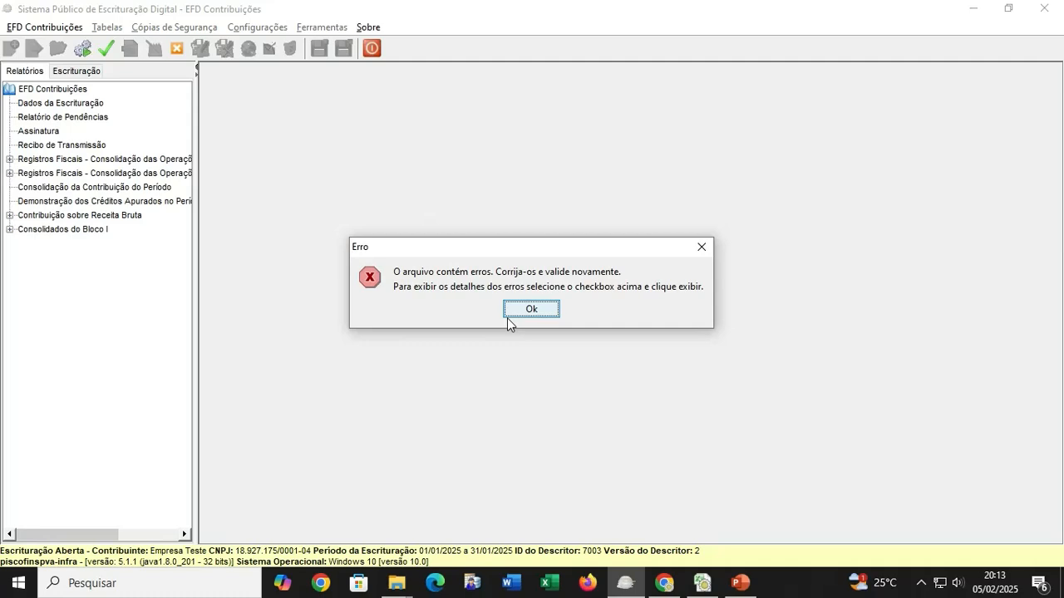
click(506, 316)
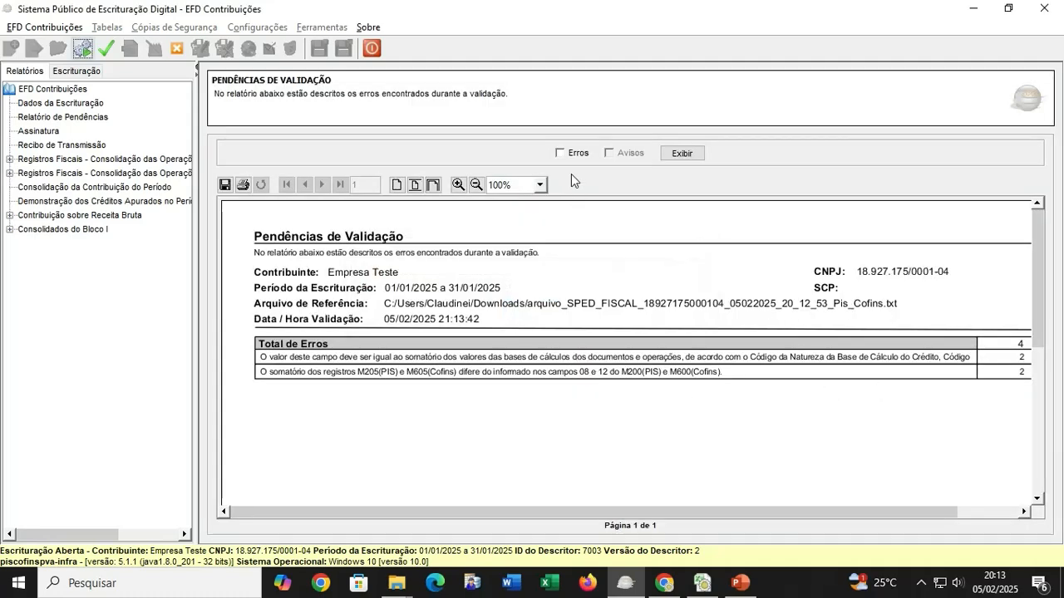
click(560, 153)
click(681, 153)
scroll(654, 371, down, 3)
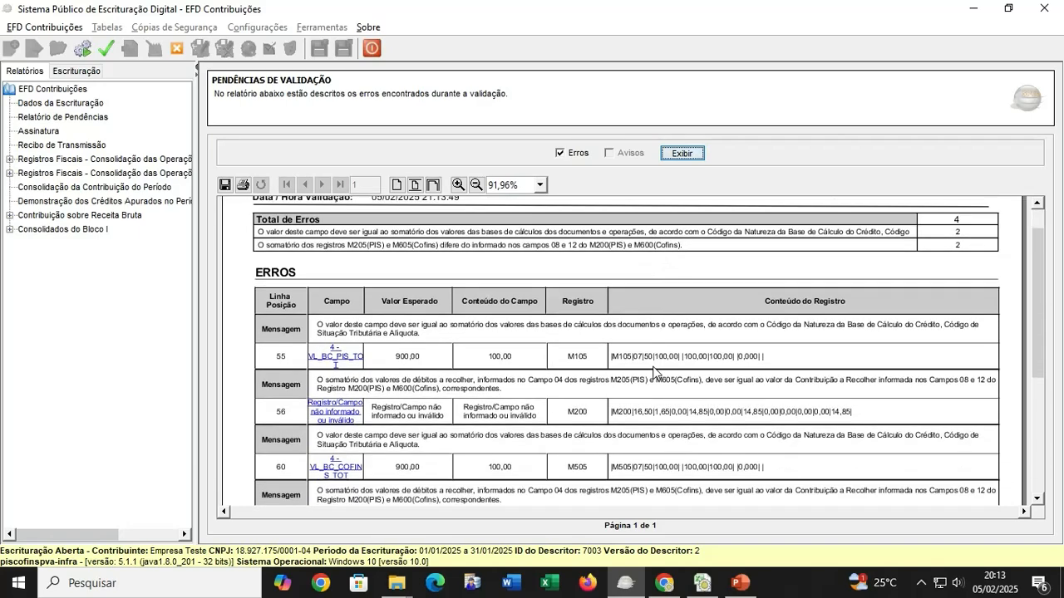
scroll(654, 372, down, 2)
Generate the assessment (Gerar Apuração), letting the system recalculate the PIS and COFINS contribution and credit registers
click(82, 49)
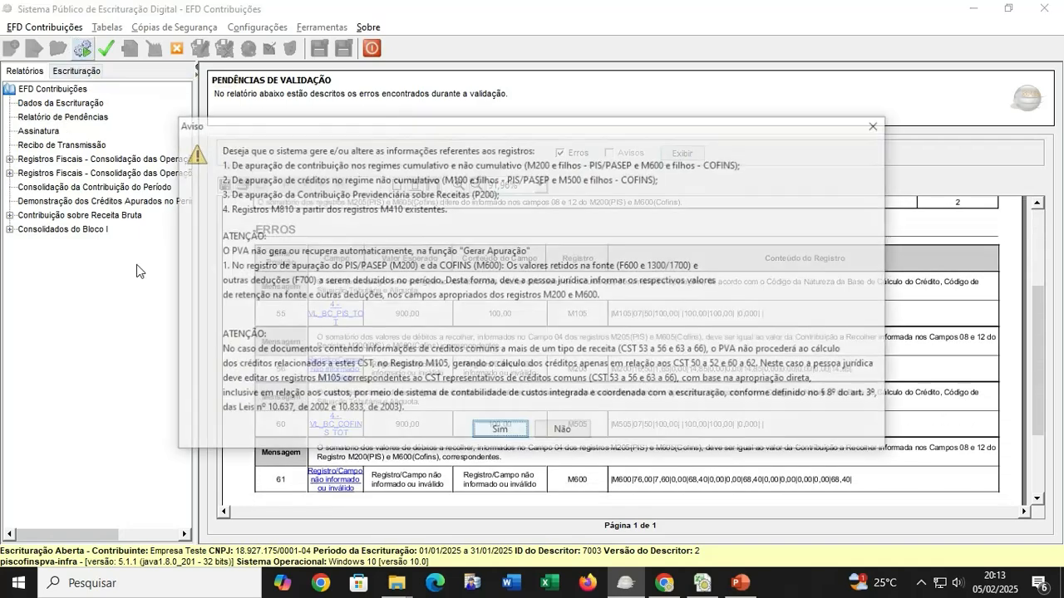
click(499, 429)
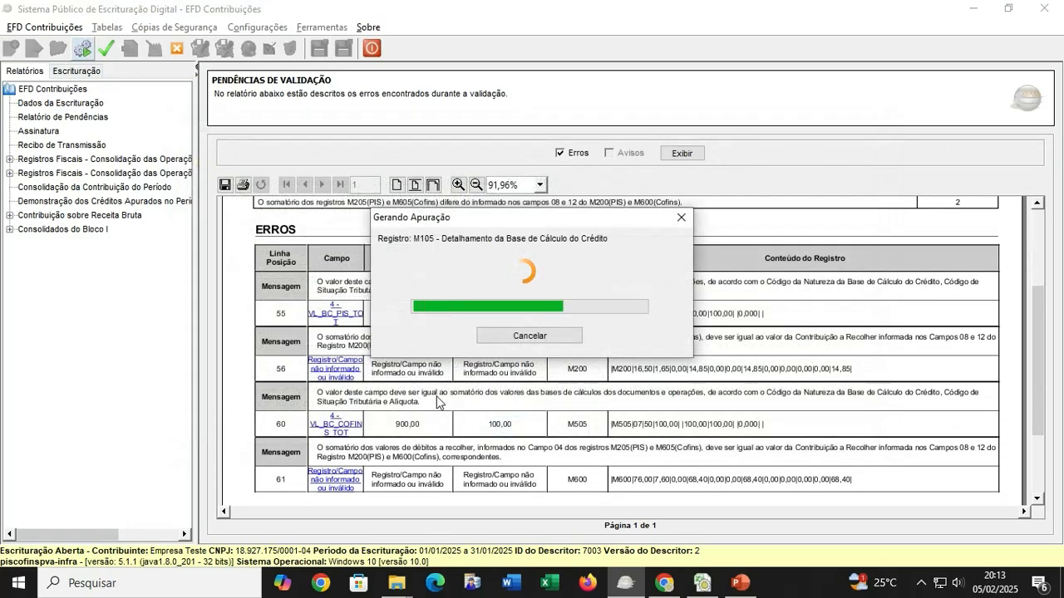
click(536, 309)
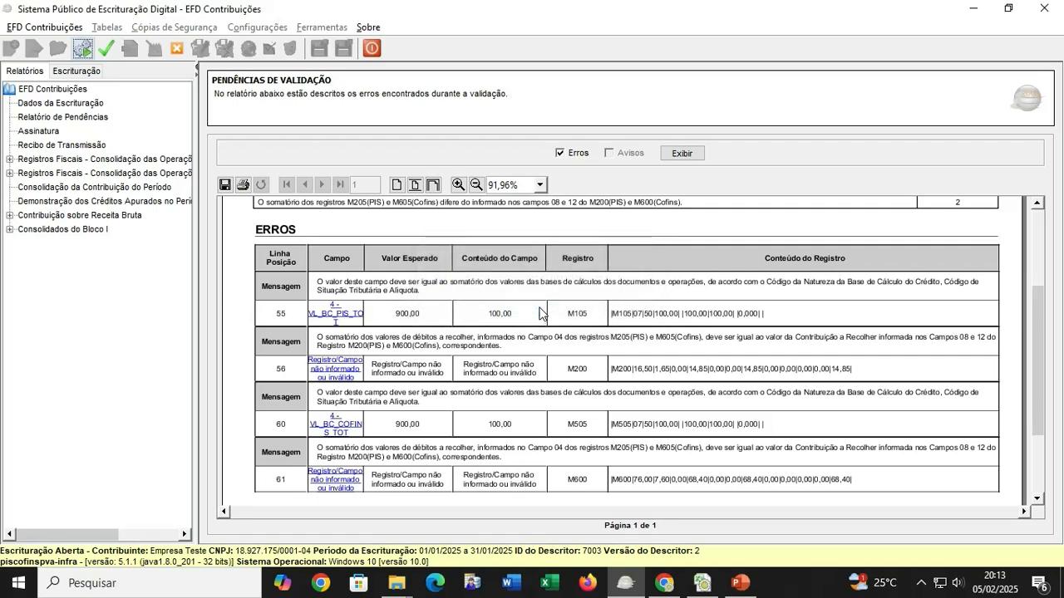
Validate the bookkeeping again and display the detailed list of remaining errors
click(105, 48)
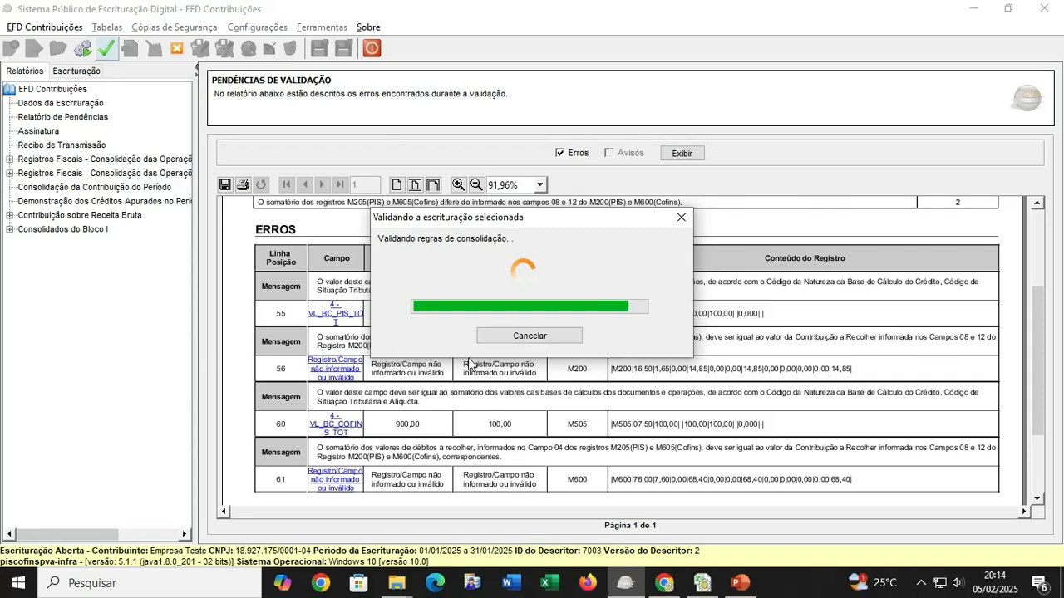
click(541, 311)
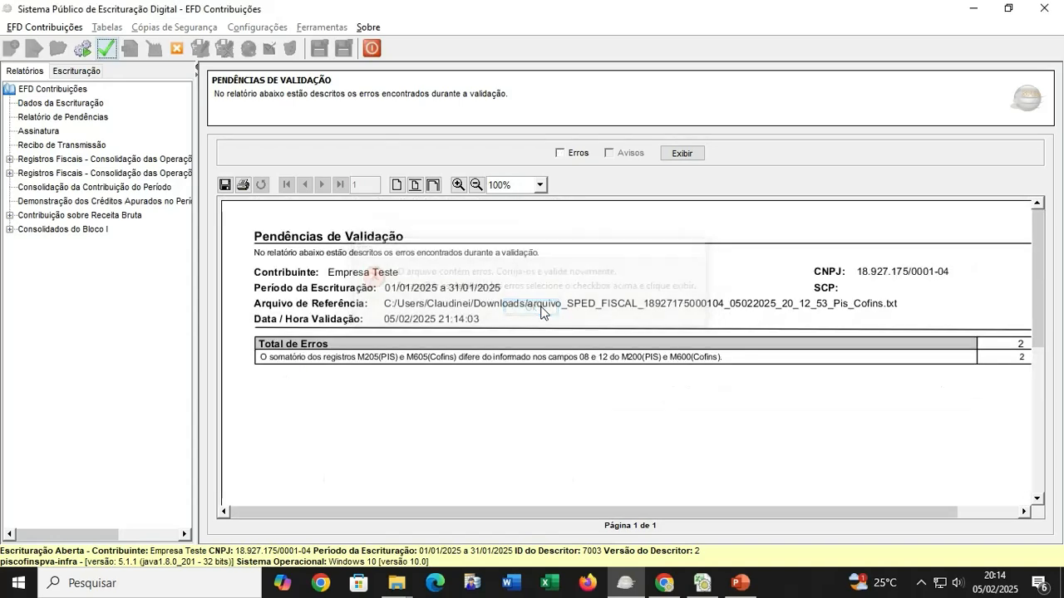
click(579, 158)
click(682, 153)
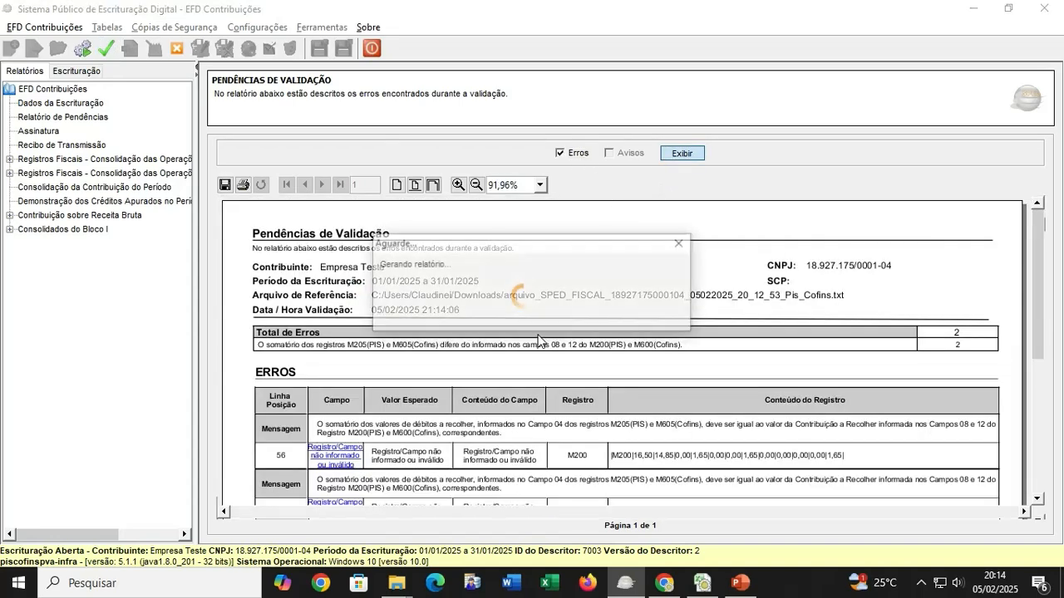
scroll(341, 317, down, 5)
Open the M200 register from its error link and set the debit value (Valor do Débito) of its M205 record to R$ 1,65
click(337, 308)
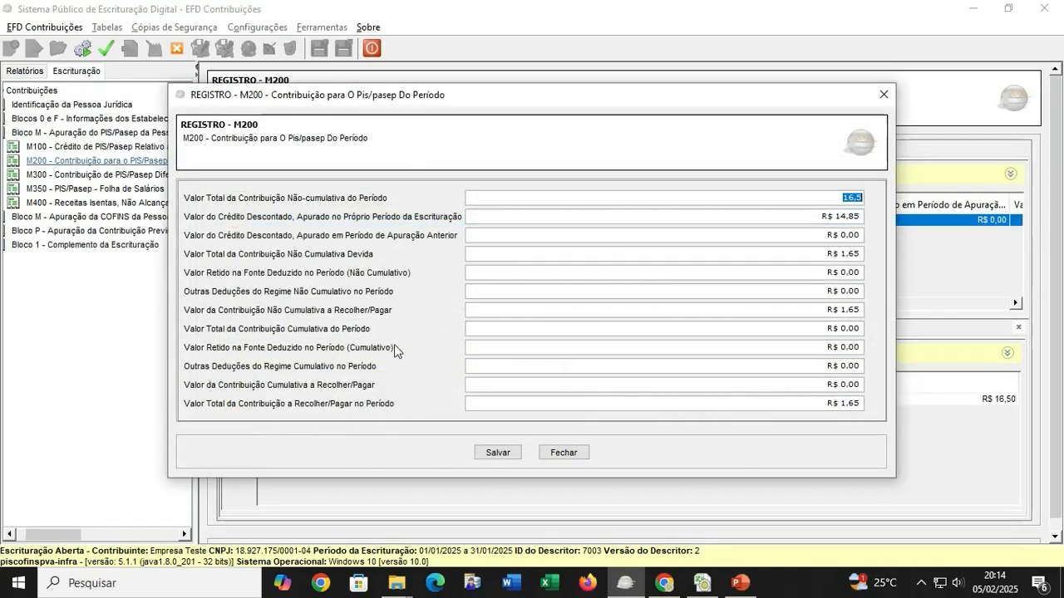
click(564, 452)
double_click(964, 401)
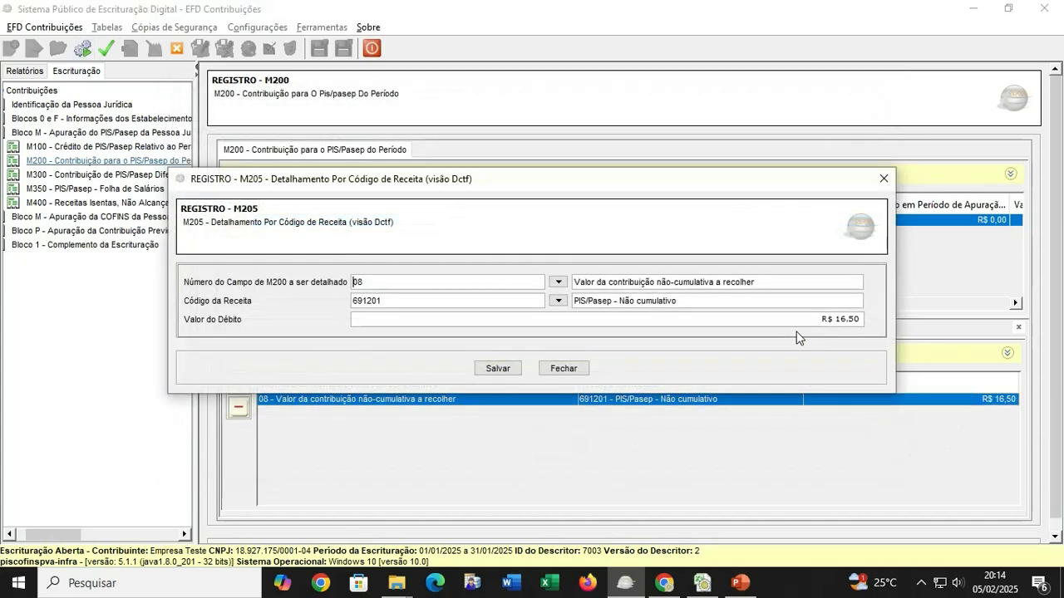
click(793, 321)
key(Tab)
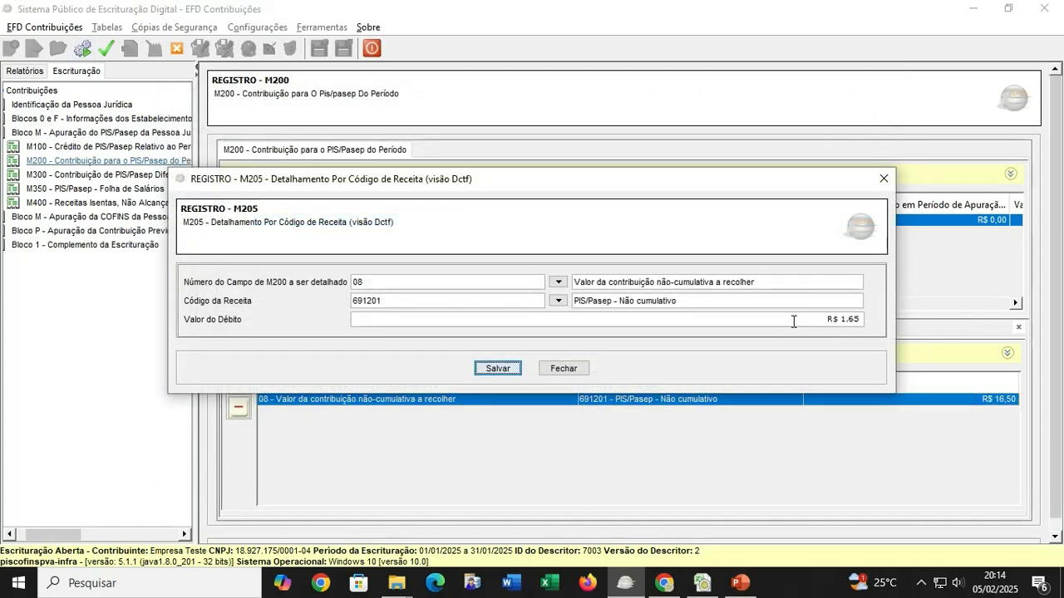
click(511, 371)
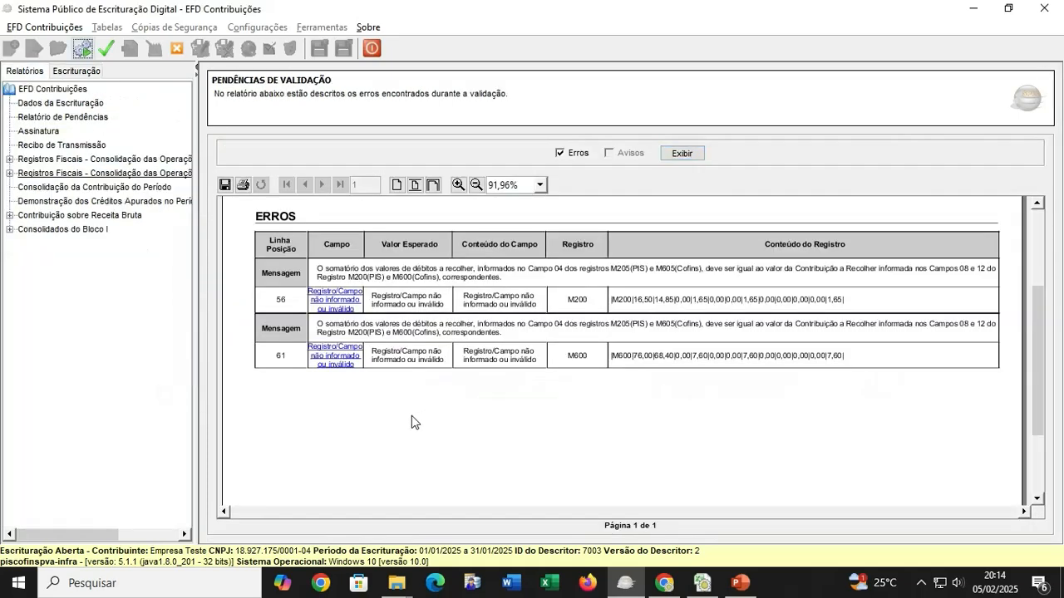
Open the M600 register from its error link and set the debit value (Valor do Débito) of its M605 record to R$ 7,60
scroll(411, 416, down, 3)
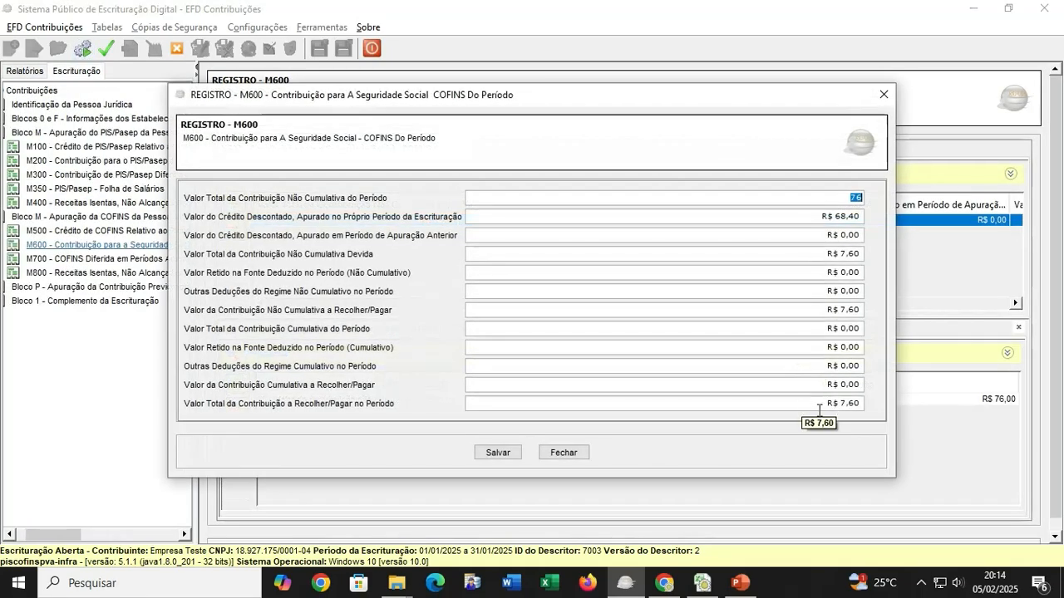
click(820, 408)
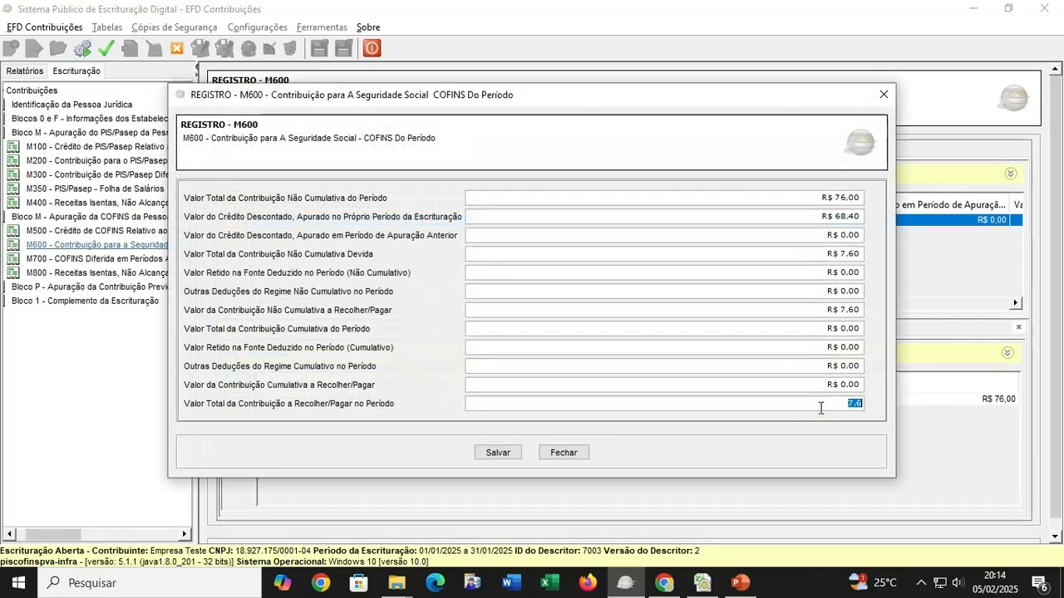
click(497, 454)
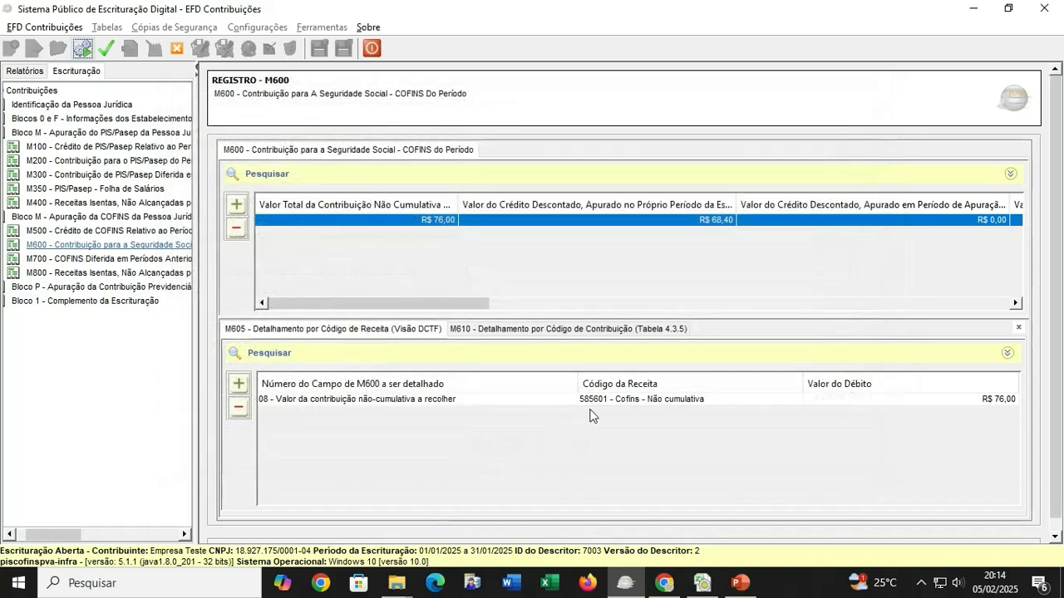
double_click(611, 400)
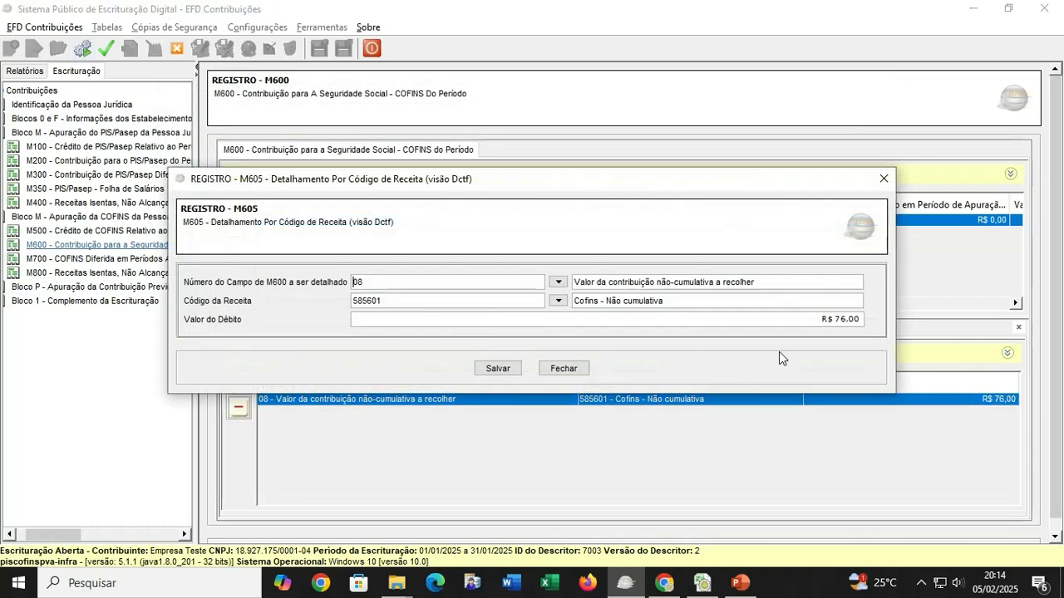
click(787, 324)
text(7,6)
click(498, 368)
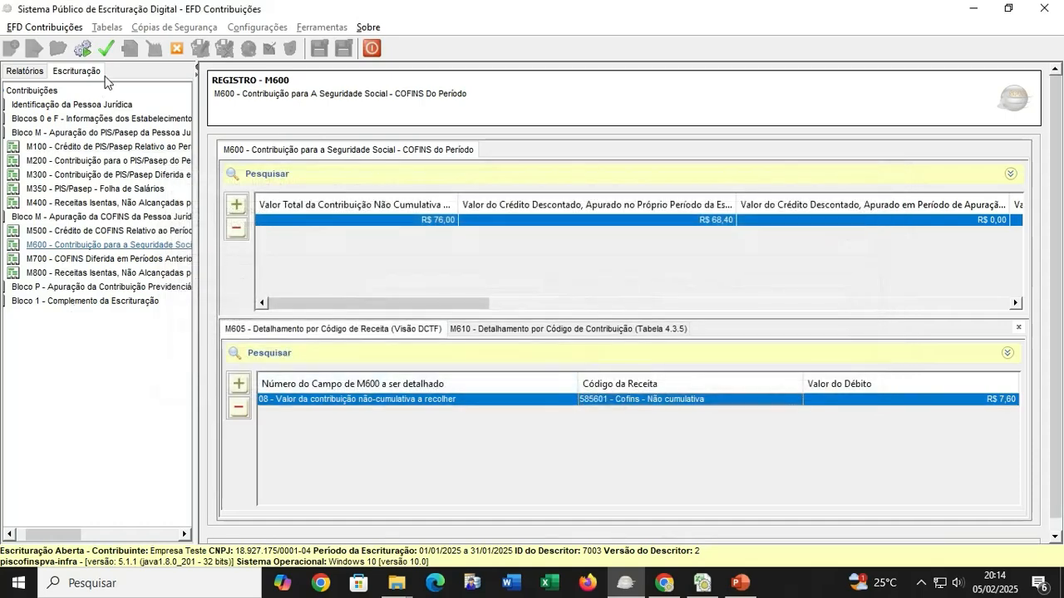
Validate the bookkeeping again, dismiss the completion message and display the validation result report
click(105, 48)
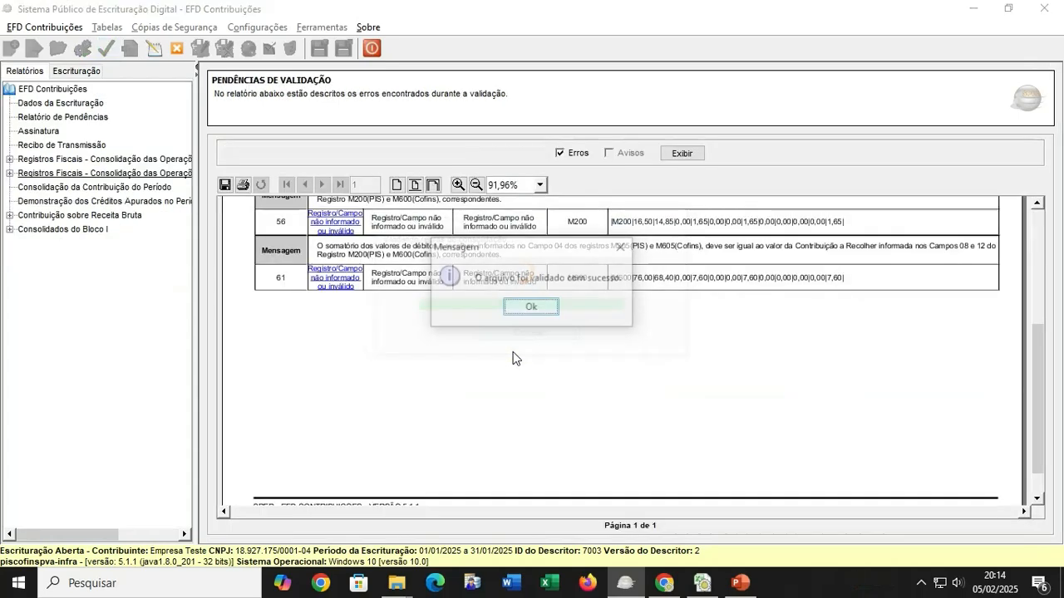
click(538, 315)
click(536, 340)
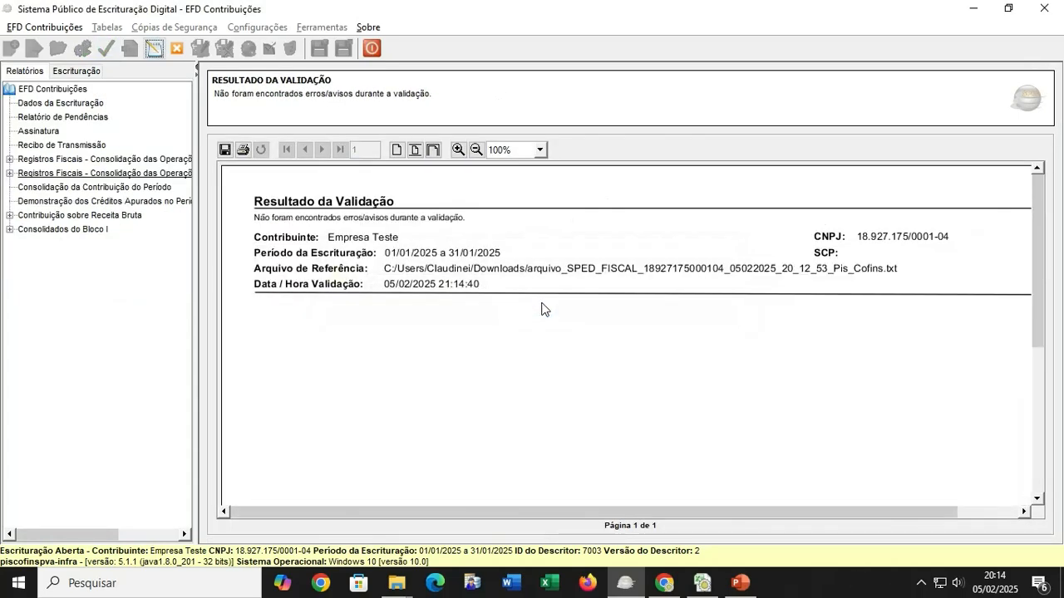
Open the D100 transport services register among the incoming fiscal documents of the Empresa Teste establishment
click(86, 72)
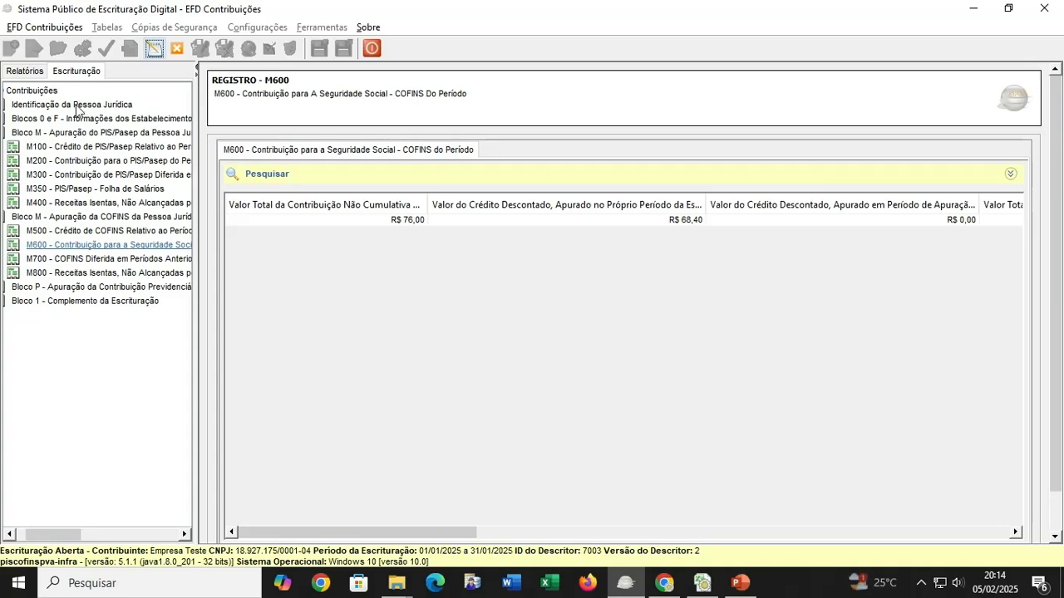
double_click(91, 119)
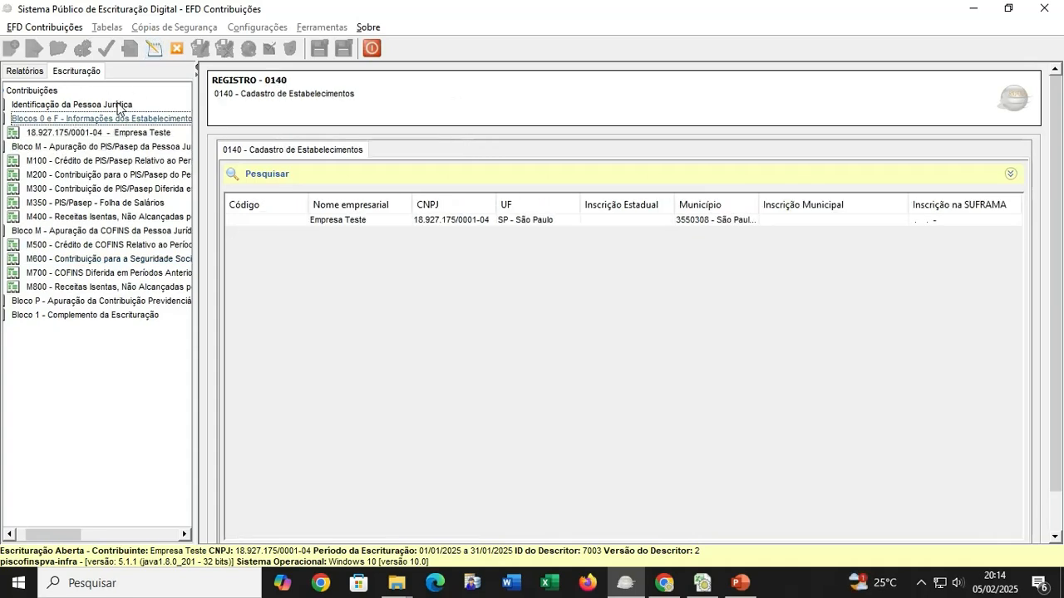
double_click(83, 134)
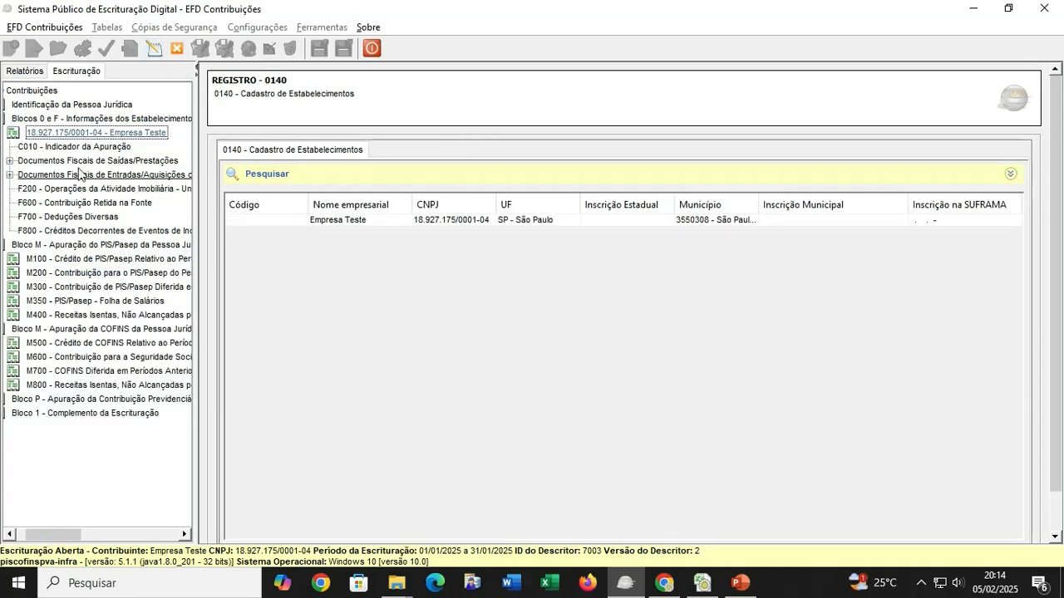
double_click(80, 174)
click(56, 259)
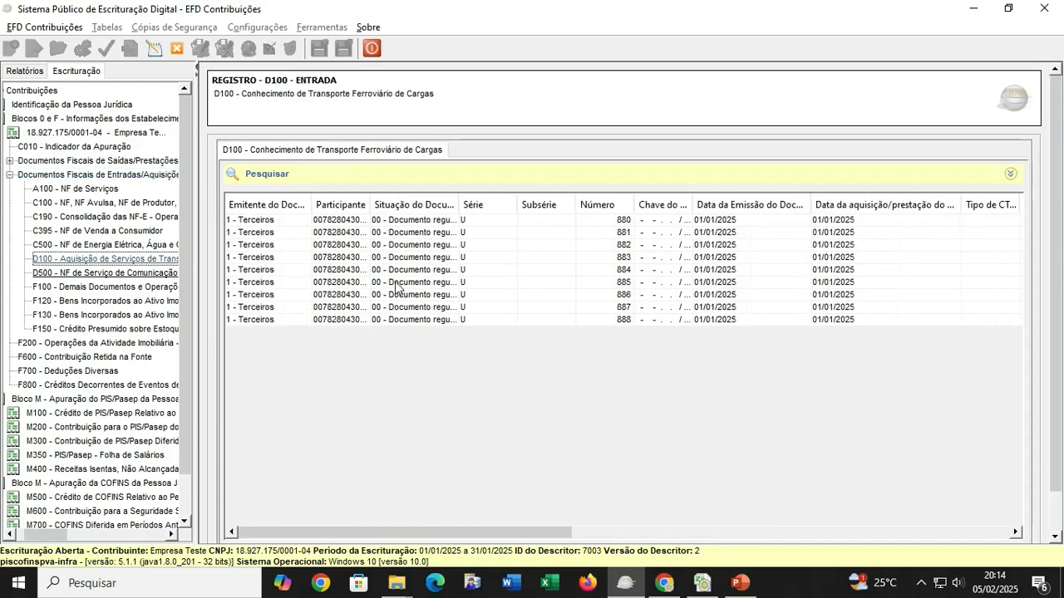
Examine the D101 PIS/Pasep complement of several D100 freight documents, including 883, 880, 886 and 887
click(413, 258)
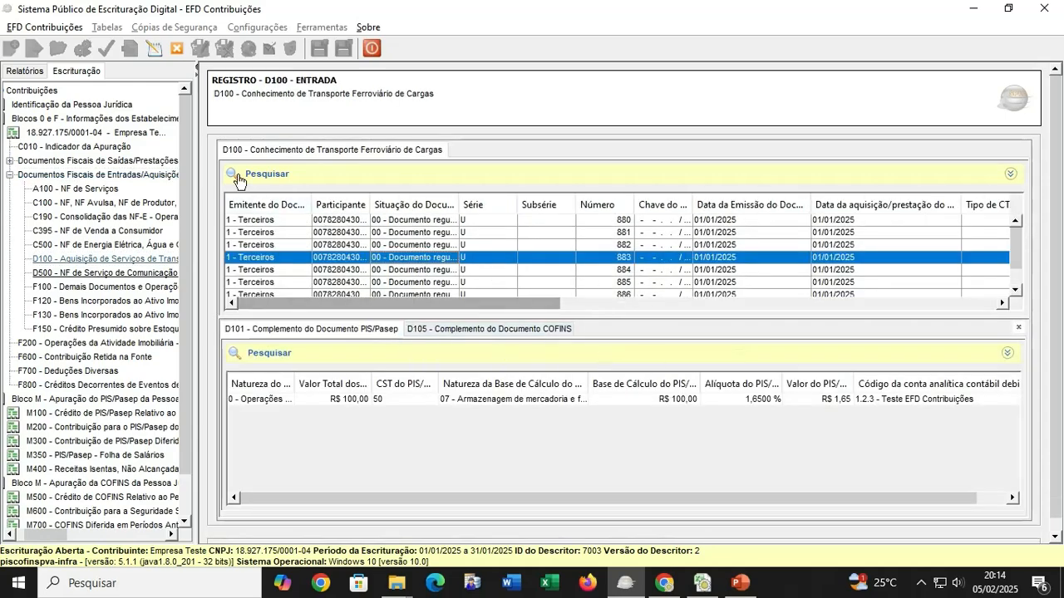
click(638, 220)
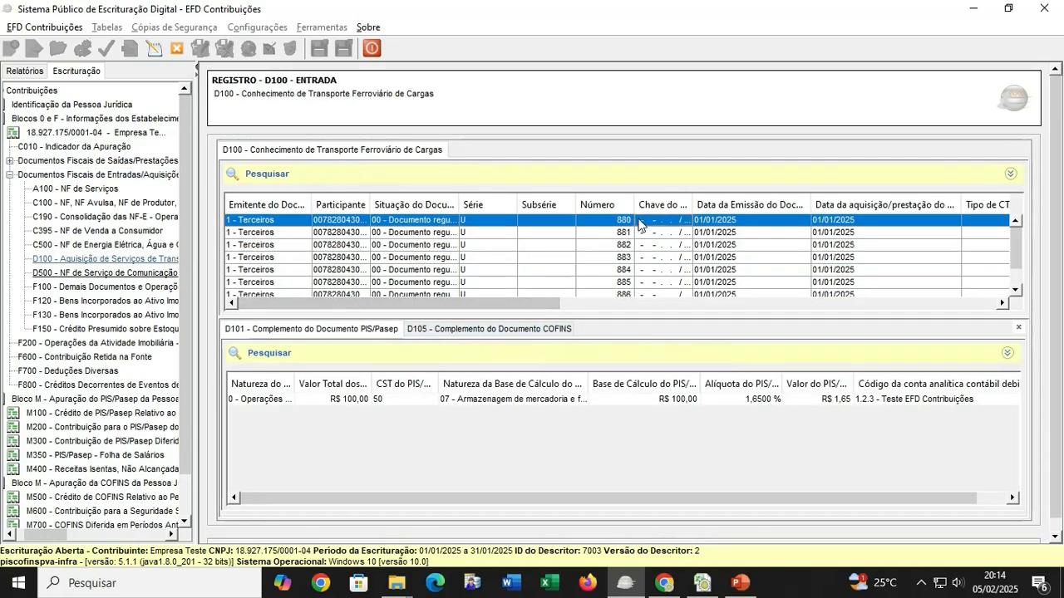
scroll(635, 257, down, 1)
click(637, 264)
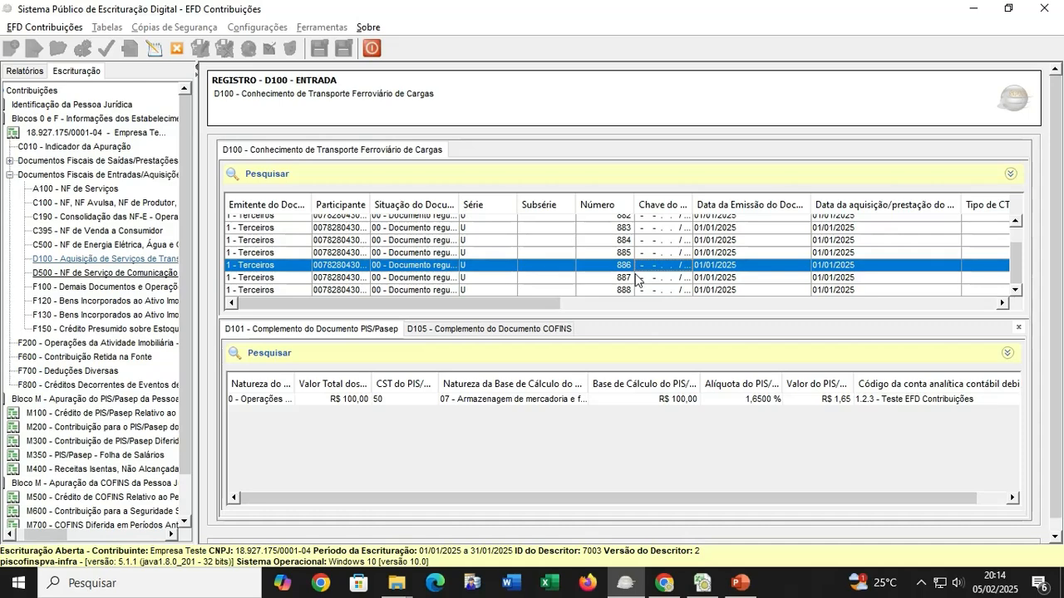
click(635, 276)
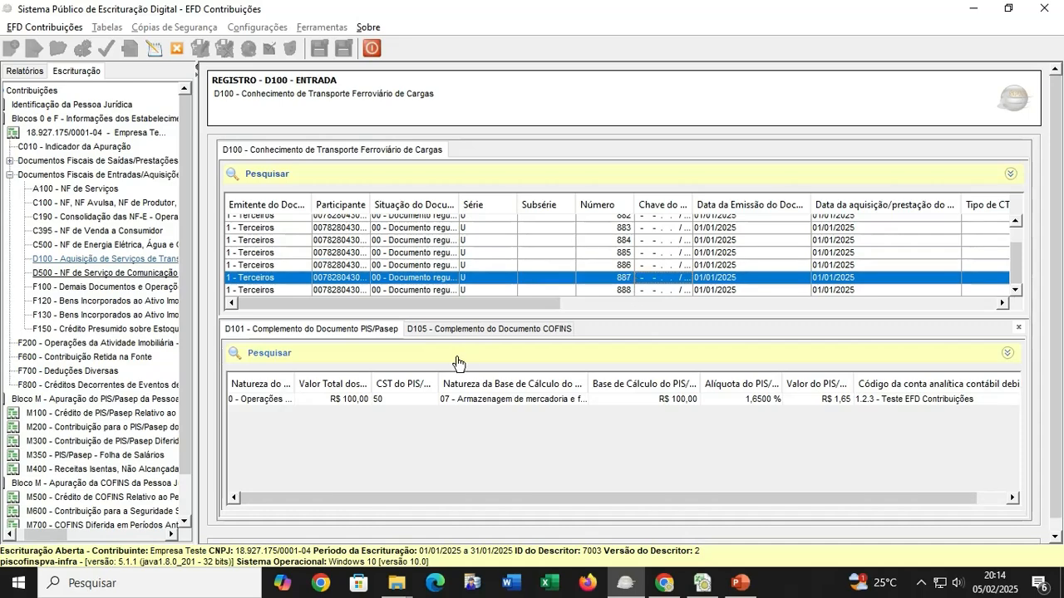
Display the D105 COFINS complement and go through the D100 freight documents one by one to examine their COFINS details
click(486, 330)
click(594, 251)
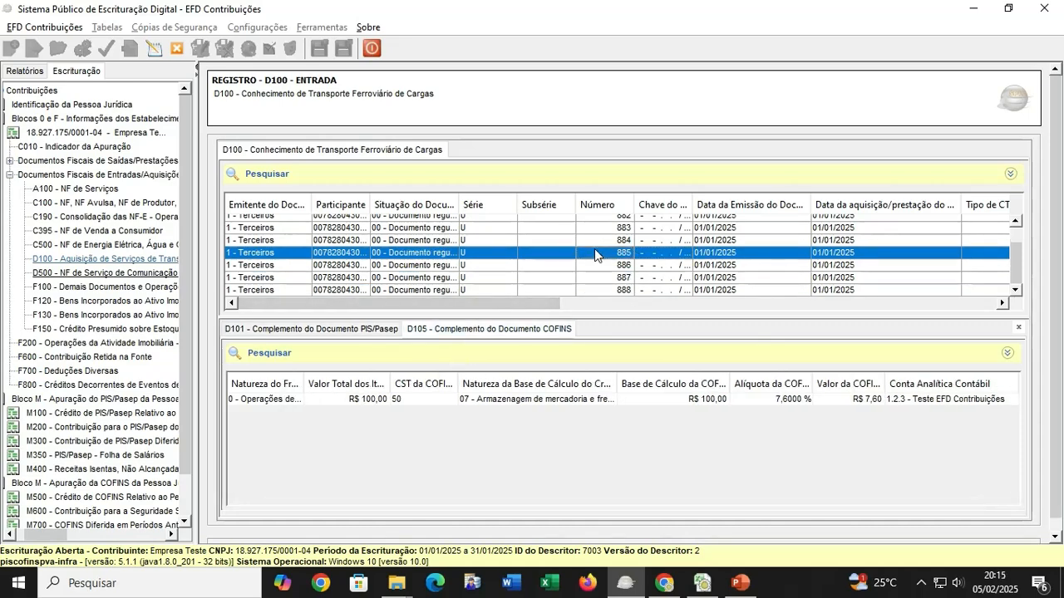
scroll(595, 249, up, 1)
click(672, 233)
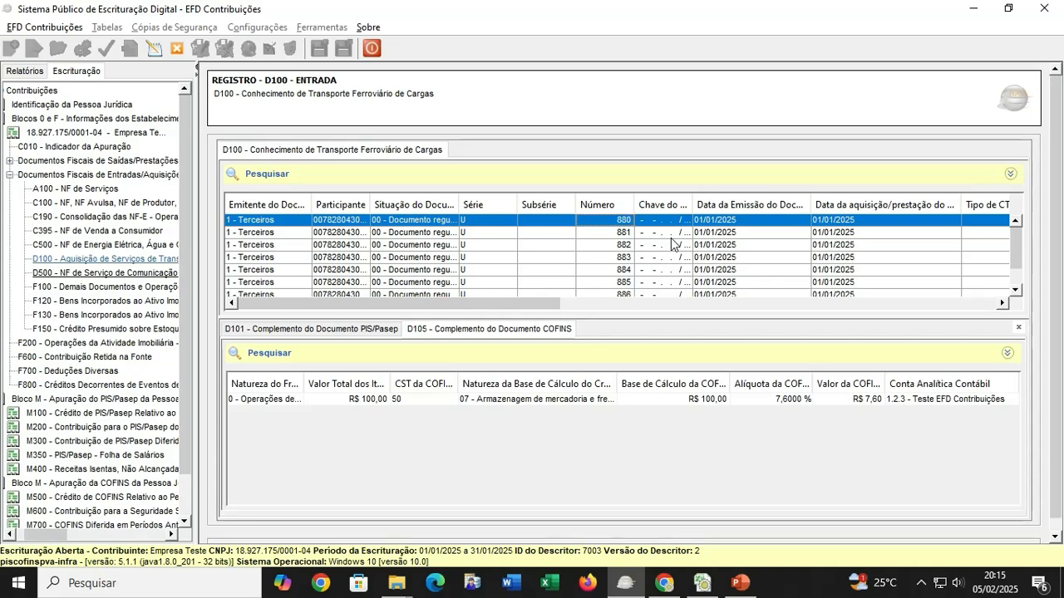
key(Down)
key(Down)
key(Down)
key(Down)
key(Down)
key(Down)
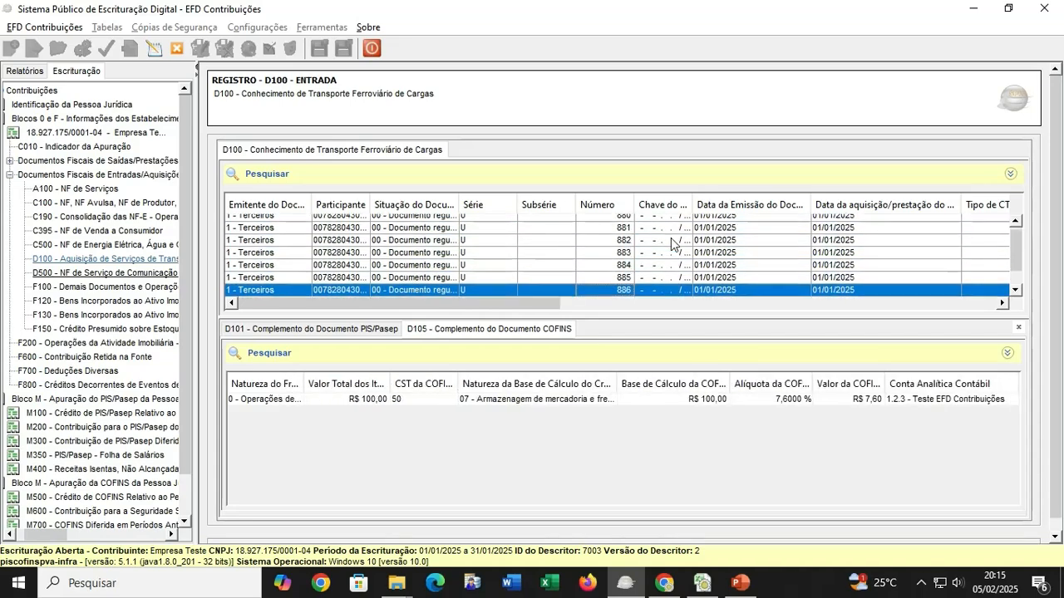
key(Down)
key(Up)
key(Up)
key(Up)
key(Up)
key(Up)
key(Up)
key(Up)
key(Up)
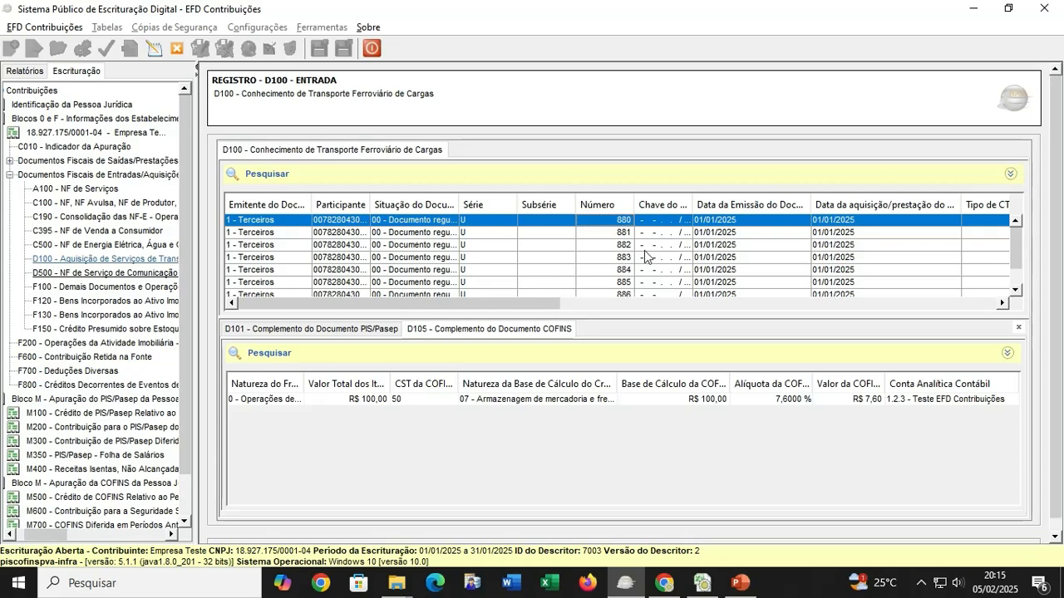
click(495, 249)
key(Down)
key(Down)
key(Down)
key(Down)
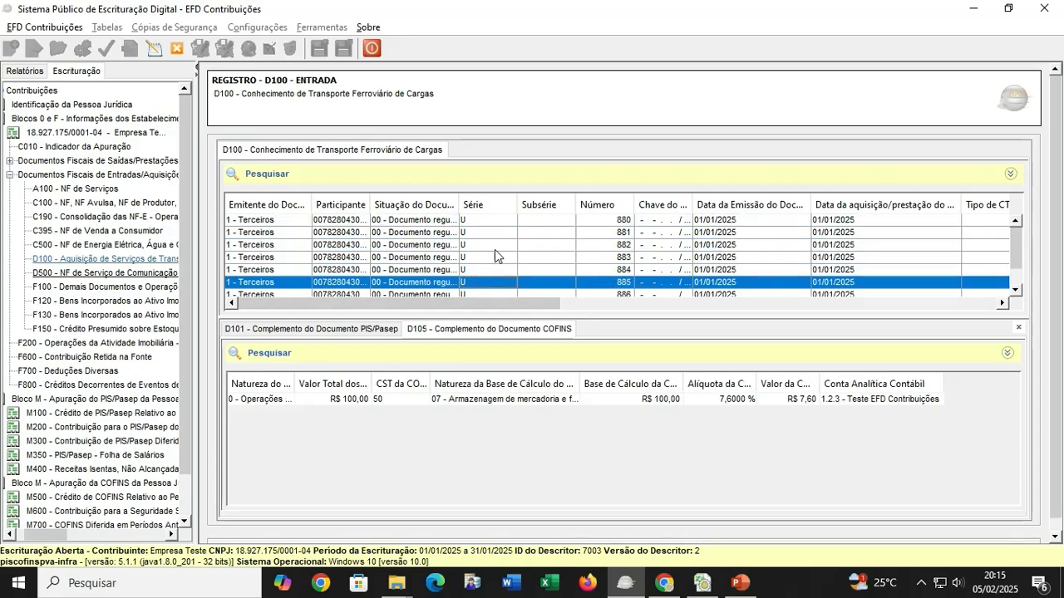
key(Up)
key(Up)
key(Up)
key(Up)
key(Up)
key(Up)
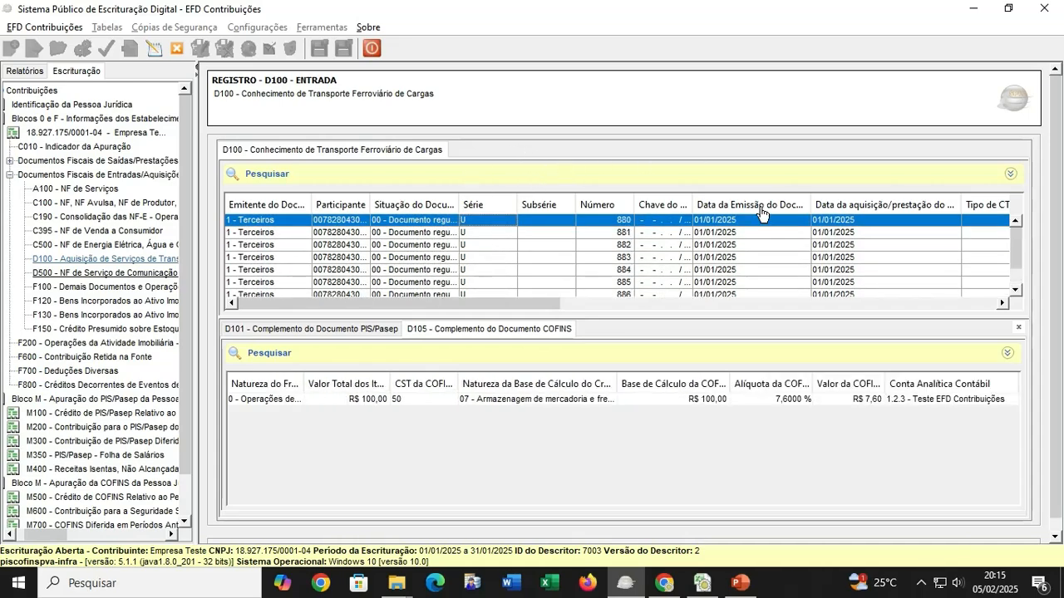
Switch to the PowerPoint presentation containing the D100 freight title slide
click(739, 582)
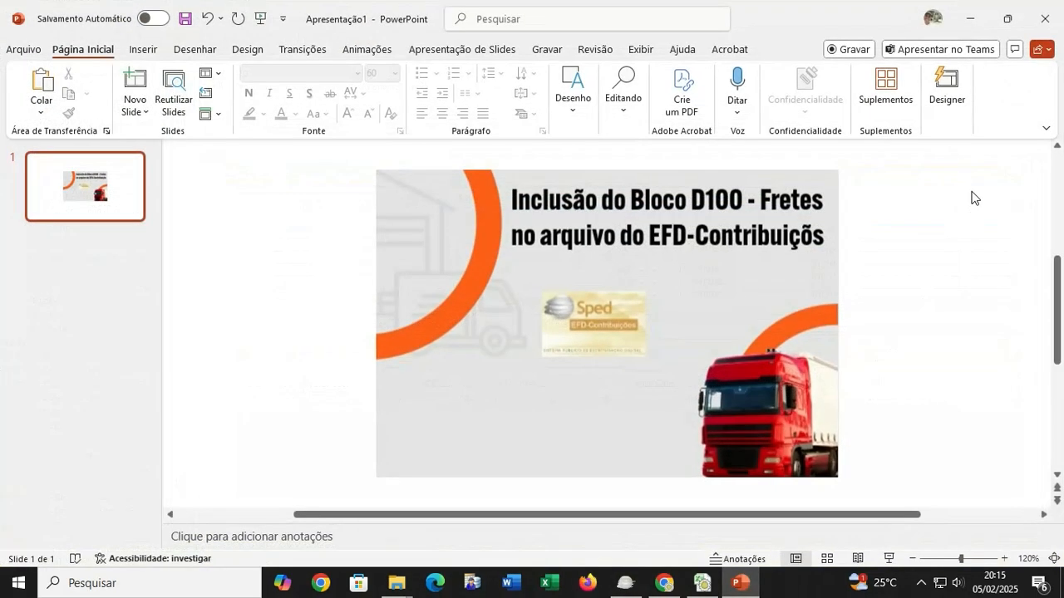